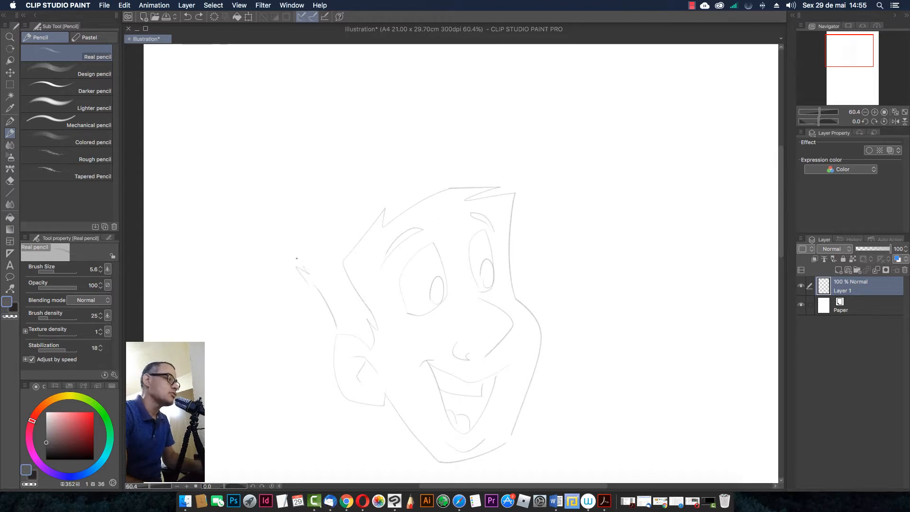
# Sketch the hair outline over the head, from the spiky nape tuft to a pointed quiff and a small front lock
pyautogui.press('space')
pyautogui.moveTo(321, 244); pyautogui.dragTo(323, 218)
pyautogui.moveTo(320, 176); pyautogui.dragTo(317, 206)
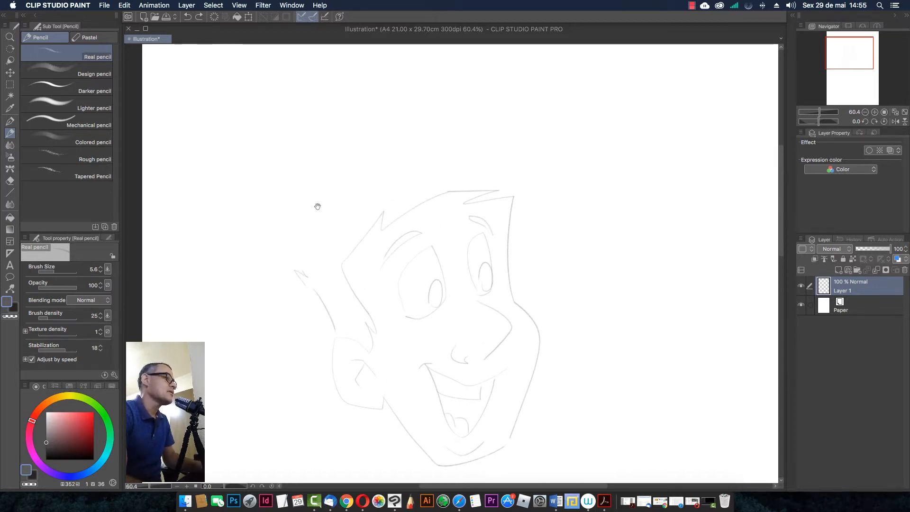
pyautogui.moveTo(337, 235); pyautogui.dragTo(343, 209)
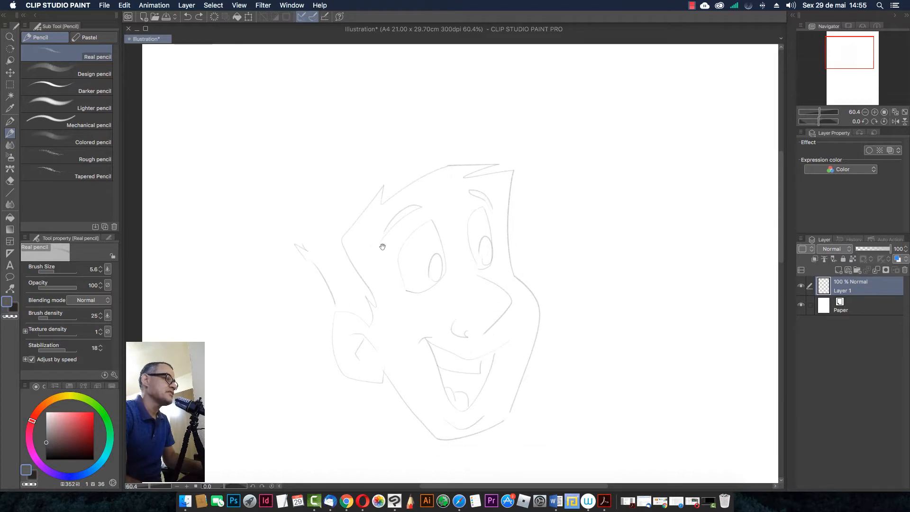
pyautogui.moveTo(374, 249); pyautogui.dragTo(378, 209)
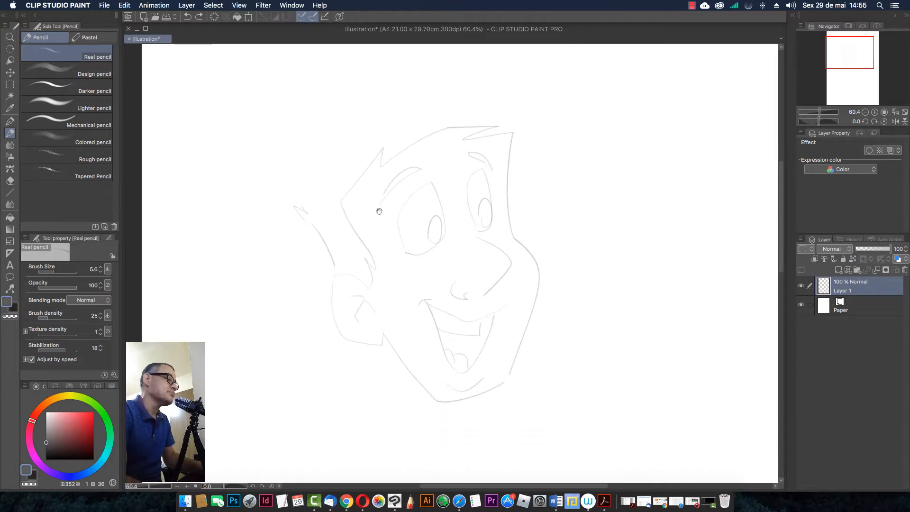
pyautogui.moveTo(381, 269); pyautogui.dragTo(384, 234)
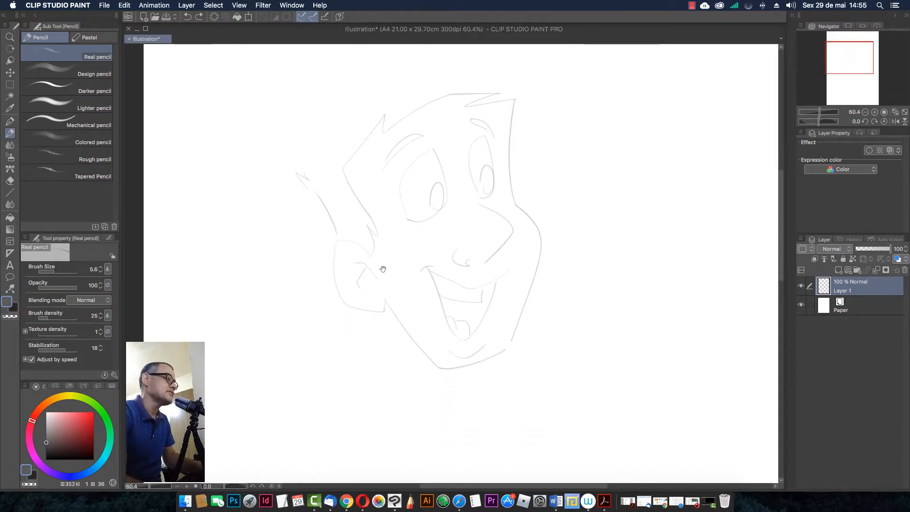
pyautogui.moveTo(358, 165)
pyautogui.mouseDown()
pyautogui.moveTo(365, 211)
pyautogui.moveTo(342, 207)
pyautogui.moveTo(341, 242)
pyautogui.mouseUp()
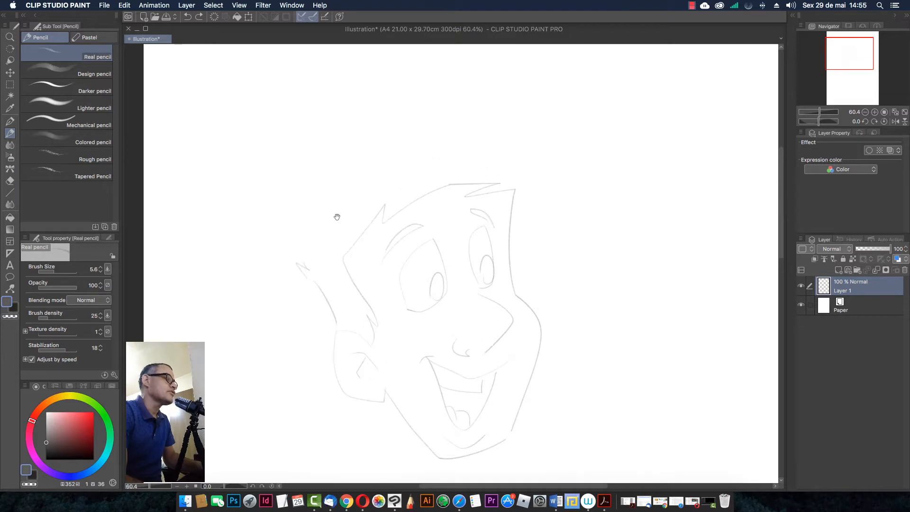
pyautogui.moveTo(330, 209); pyautogui.dragTo(327, 257)
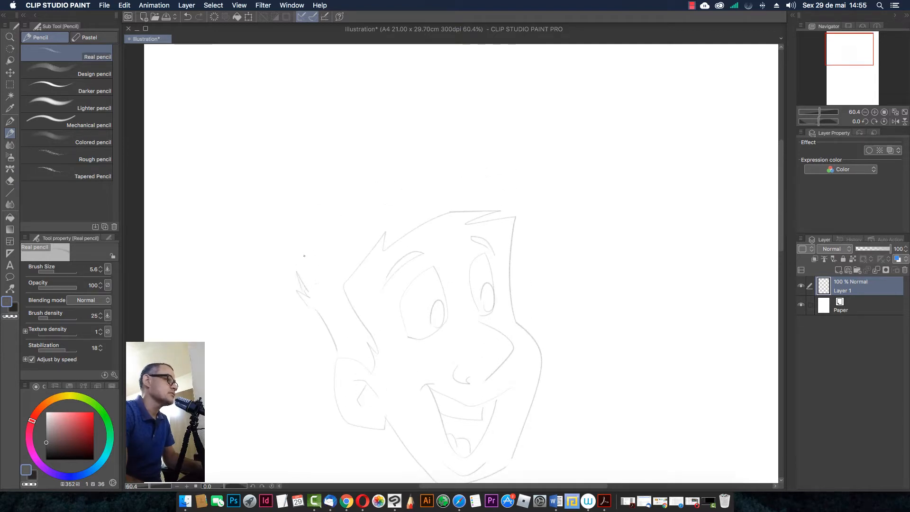
pyautogui.moveTo(306, 281); pyautogui.dragTo(442, 146)
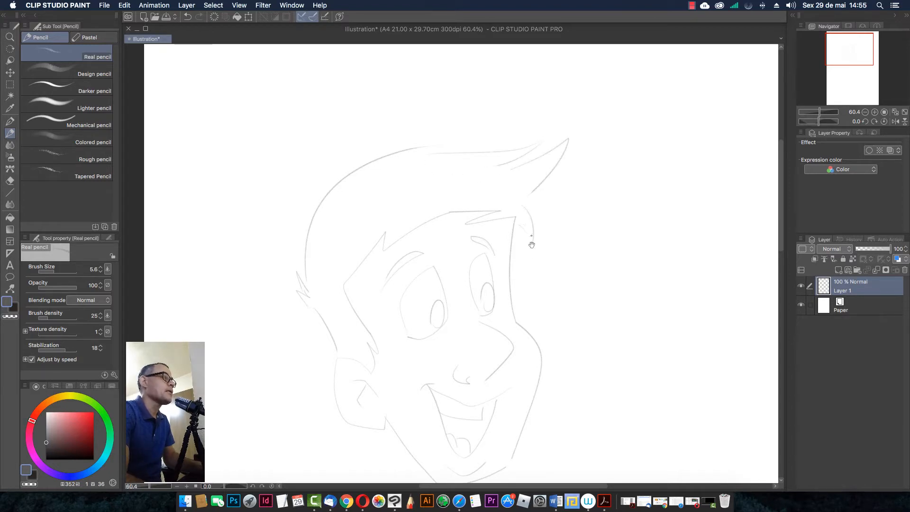
# Sketch two lines below the ear and jaw for the neck
pyautogui.scroll(-2, 522, 235)
pyautogui.scroll(-4, 517, 251)
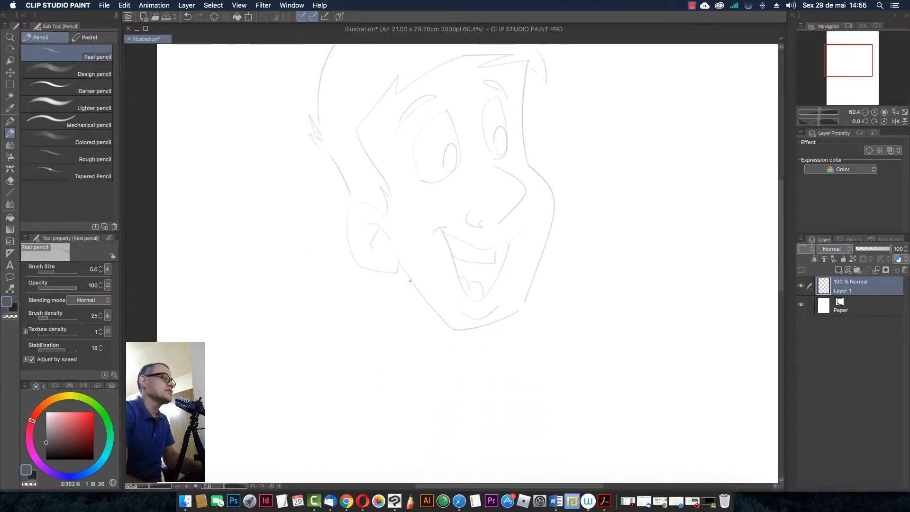
pyautogui.moveTo(410, 280); pyautogui.dragTo(415, 338)
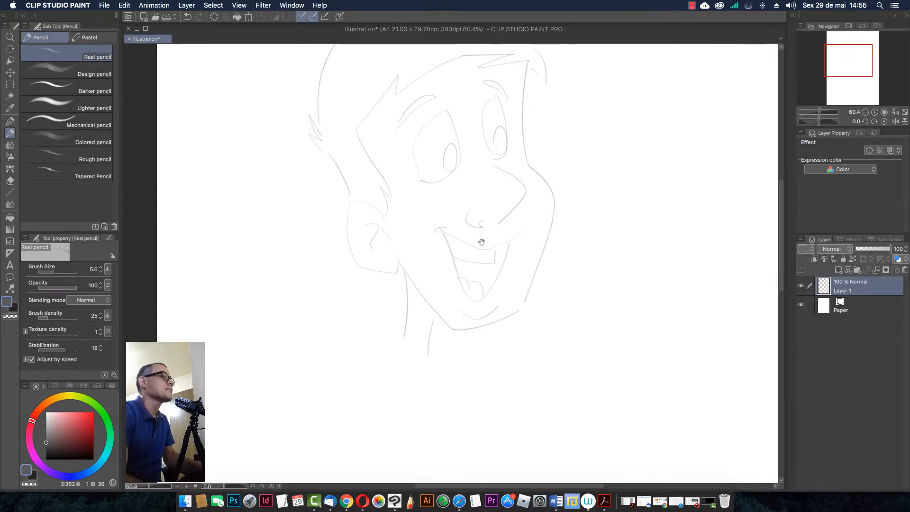
# Lower the sketch layer's opacity to 49% and add a new vector layer above it
pyautogui.moveTo(482, 242); pyautogui.dragTo(457, 325)
pyautogui.moveTo(502, 304)
pyautogui.mouseDown()
pyautogui.moveTo(485, 303)
pyautogui.moveTo(494, 299)
pyautogui.mouseUp()
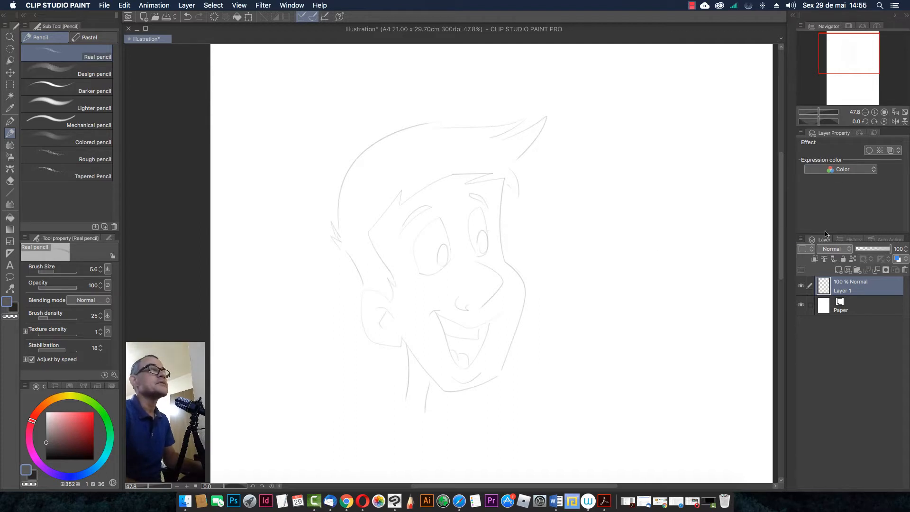
pyautogui.click(873, 253)
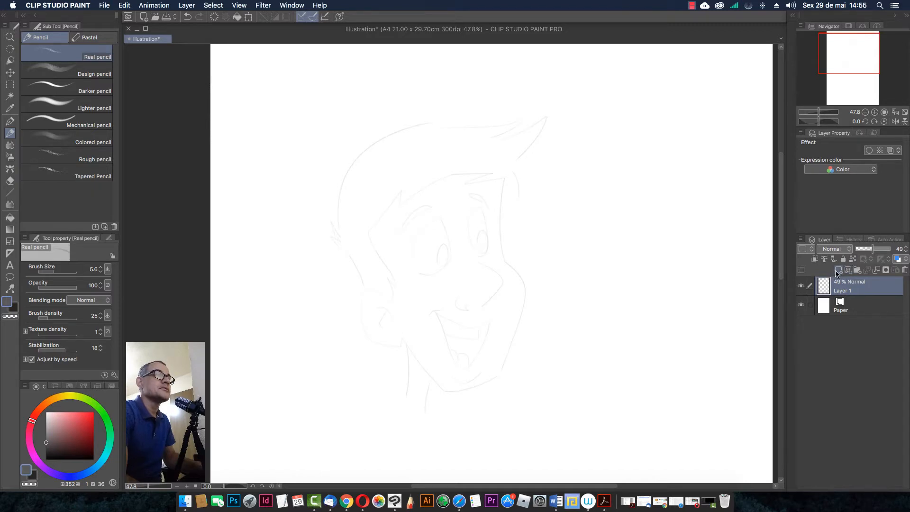
pyautogui.click(838, 270)
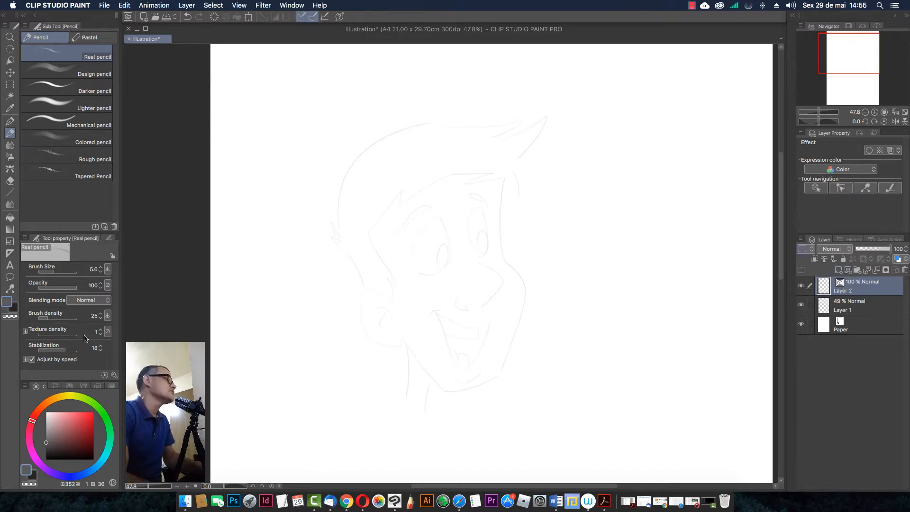
# Ink the ear's outline and inner folds in black with the G-pen on the new layer
pyautogui.press('x')
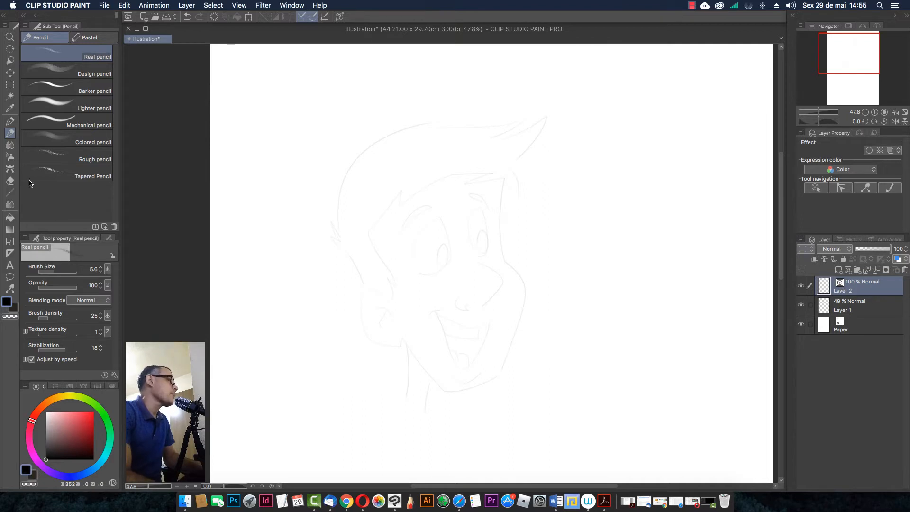
pyautogui.click(8, 124)
pyautogui.scroll(5, 390, 294)
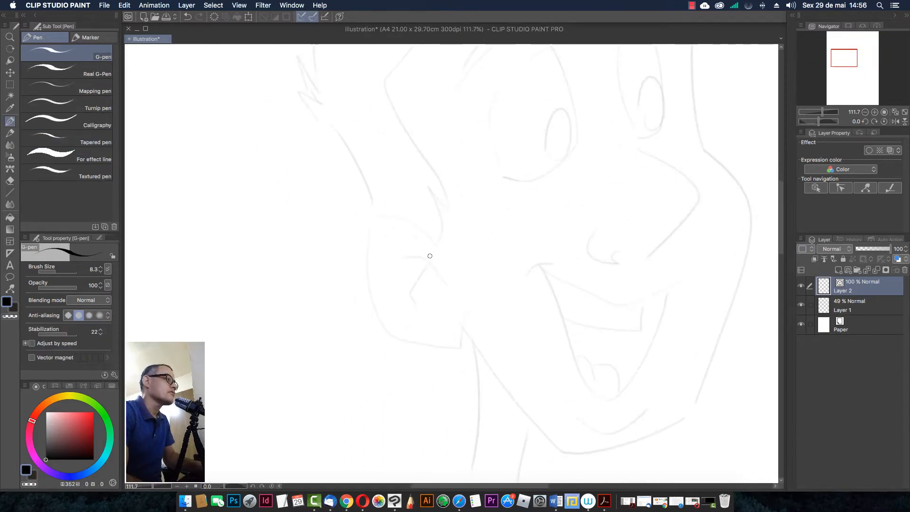
pyautogui.moveTo(437, 248)
pyautogui.mouseDown()
pyautogui.moveTo(385, 208)
pyautogui.moveTo(370, 251)
pyautogui.moveTo(380, 316)
pyautogui.moveTo(429, 343)
pyautogui.moveTo(458, 331)
pyautogui.moveTo(403, 261)
pyautogui.moveTo(417, 304)
pyautogui.mouseUp()
pyautogui.press('super+z')
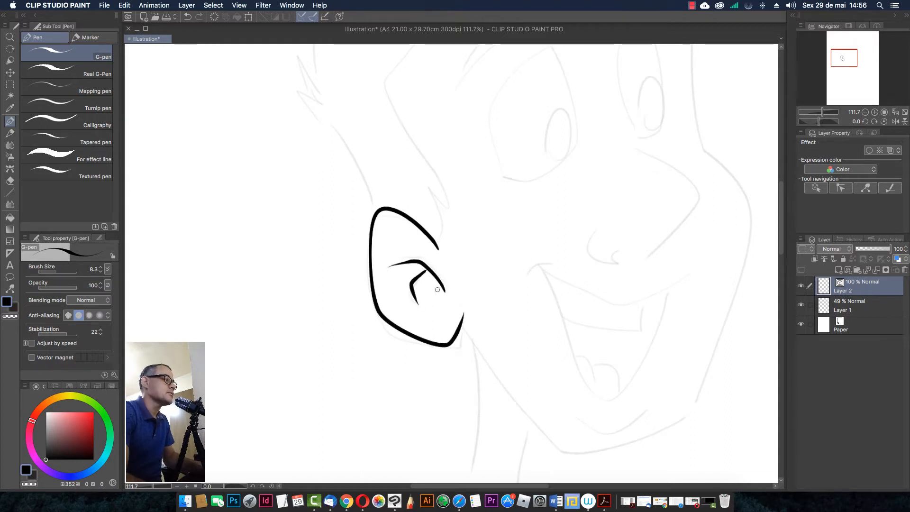
# Ink the jagged sideburn above the ear and the hairline running up the temple
pyautogui.moveTo(454, 254)
pyautogui.mouseDown()
pyautogui.moveTo(382, 197)
pyautogui.moveTo(412, 297)
pyautogui.moveTo(403, 386)
pyautogui.mouseUp()
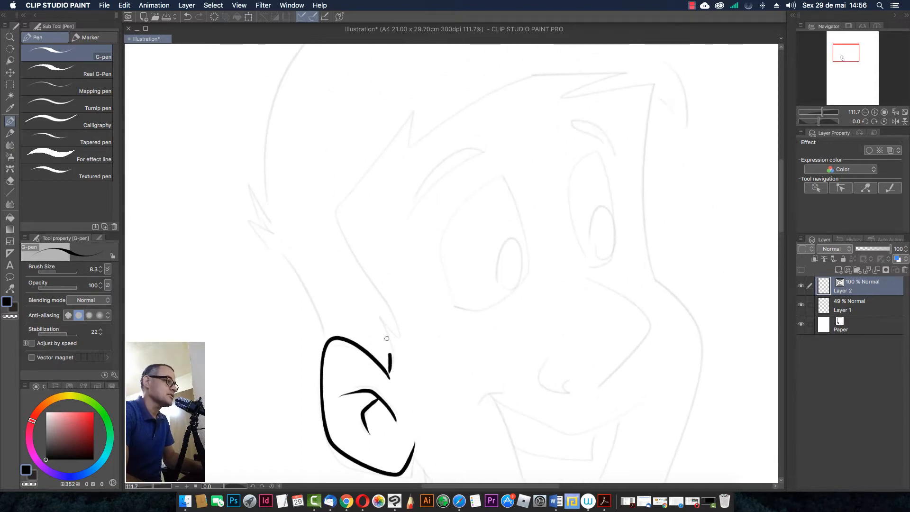
pyautogui.moveTo(387, 338); pyautogui.dragTo(402, 349)
pyautogui.moveTo(401, 325)
pyautogui.mouseDown()
pyautogui.moveTo(406, 354)
pyautogui.moveTo(353, 262)
pyautogui.mouseUp()
pyautogui.press('super+z')
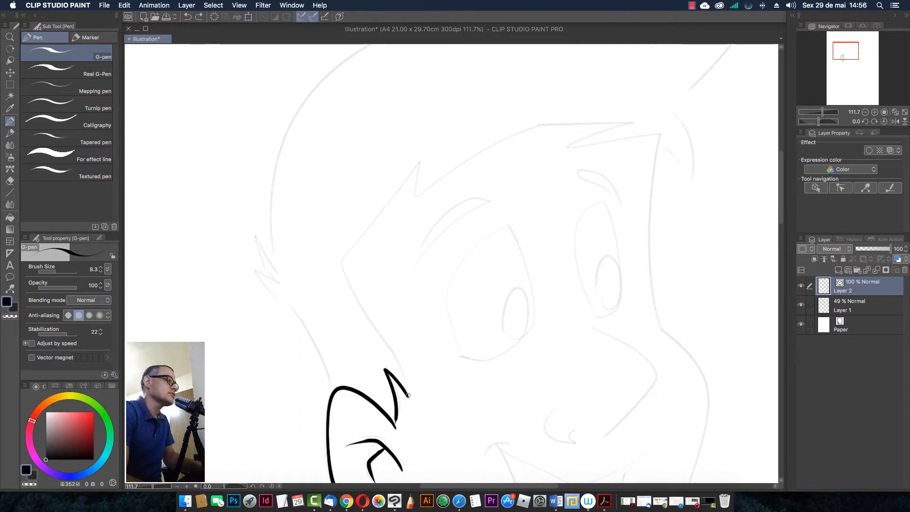
pyautogui.moveTo(409, 397); pyautogui.dragTo(349, 260)
# Ink the front hairline from the temple corner through the pointed notch and across the forehead
pyautogui.moveTo(379, 210); pyautogui.dragTo(346, 299)
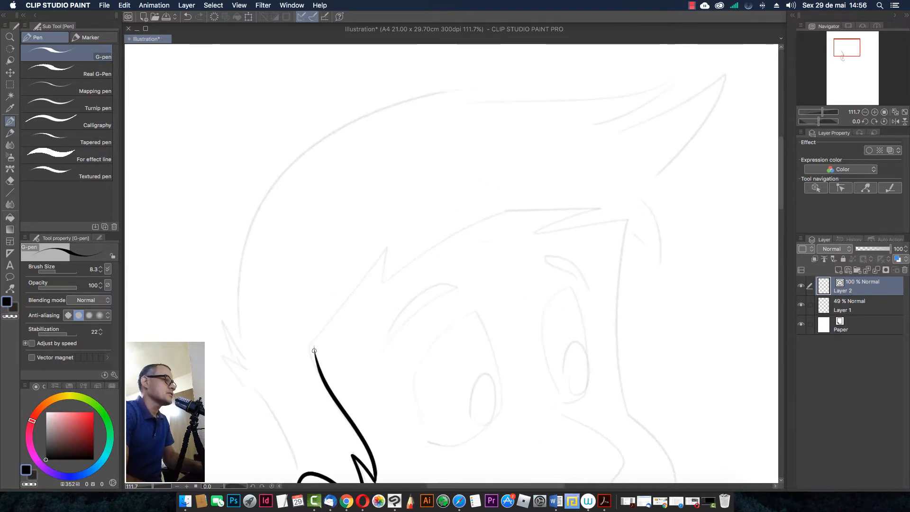
pyautogui.moveTo(314, 351)
pyautogui.mouseDown()
pyautogui.moveTo(382, 254)
pyautogui.moveTo(380, 289)
pyautogui.mouseUp()
pyautogui.moveTo(427, 252)
pyautogui.mouseDown()
pyautogui.moveTo(406, 231)
pyautogui.moveTo(323, 209)
pyautogui.mouseUp()
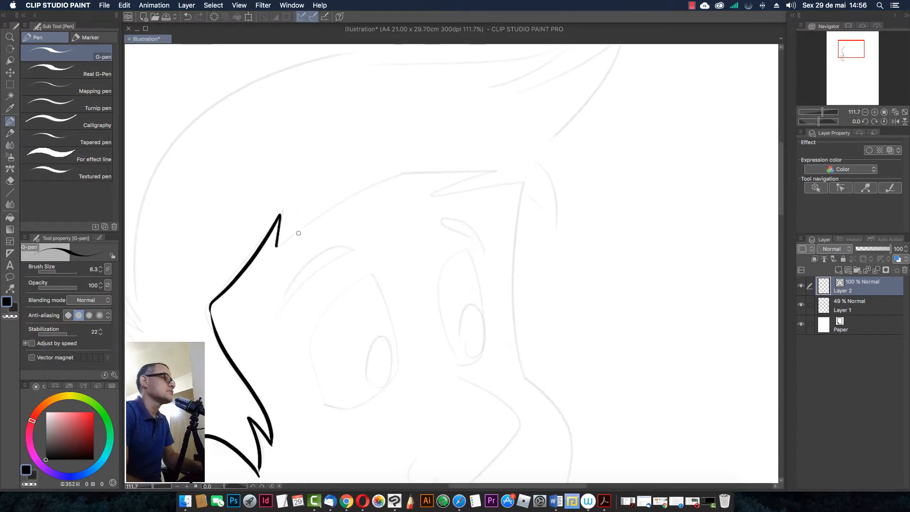
pyautogui.moveTo(276, 245)
pyautogui.mouseDown()
pyautogui.moveTo(322, 217)
pyautogui.moveTo(484, 185)
pyautogui.mouseUp()
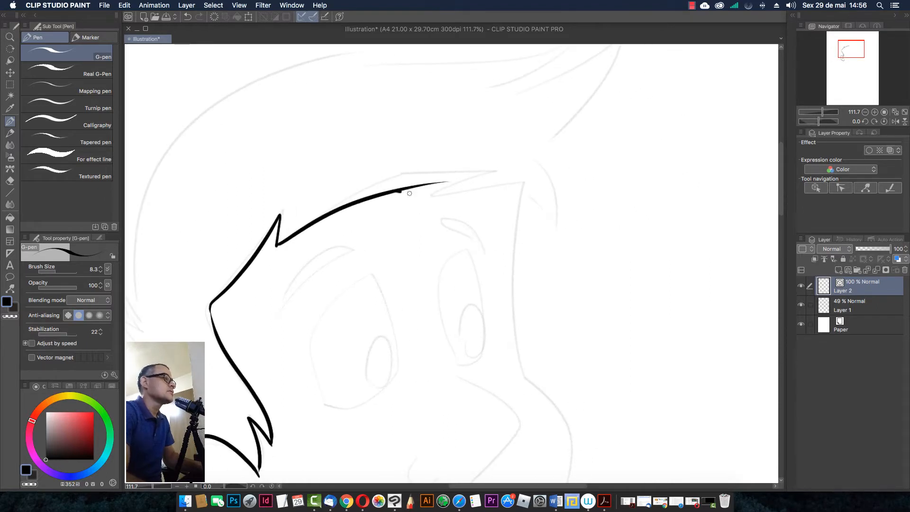
pyautogui.moveTo(410, 193); pyautogui.dragTo(522, 187)
# Ink the forehead's outer edge from the end of the hairline down to the top of the cheek
pyautogui.scroll(-3, 495, 216)
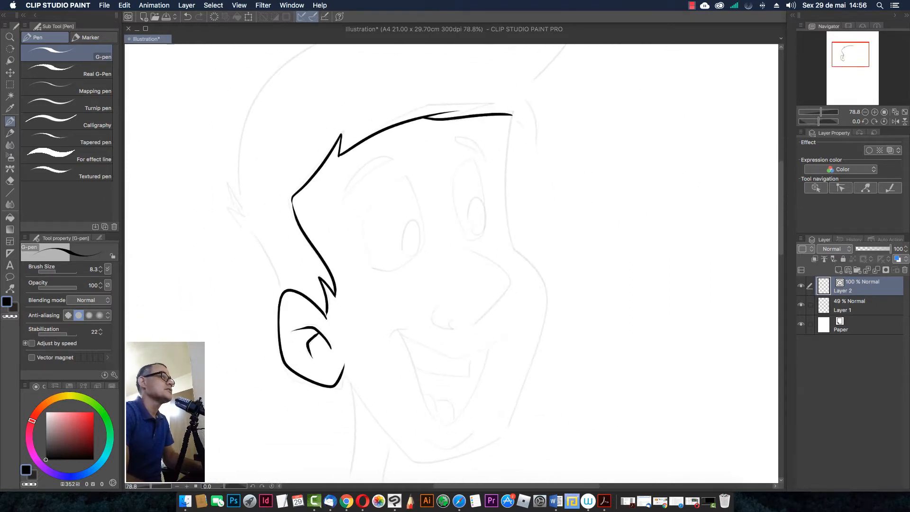
pyautogui.moveTo(509, 121); pyautogui.dragTo(517, 244)
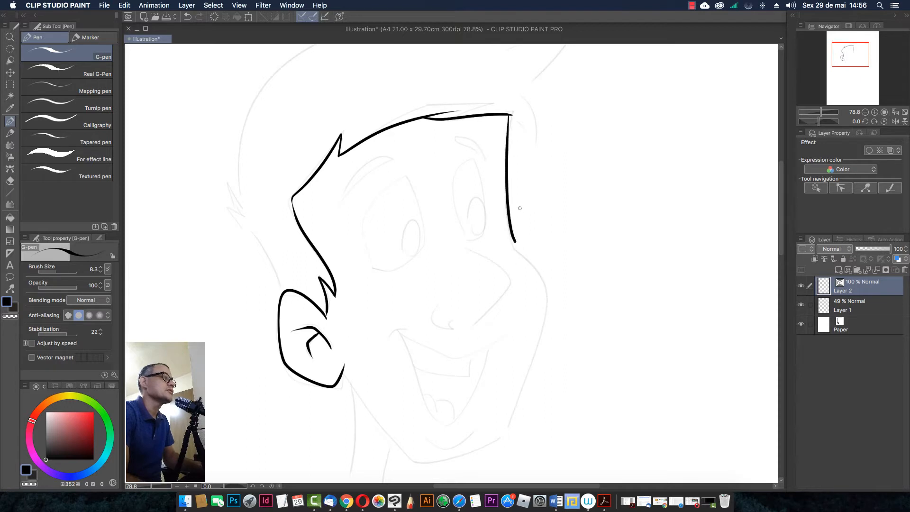
pyautogui.scroll(-2, 520, 208)
pyautogui.press('y')
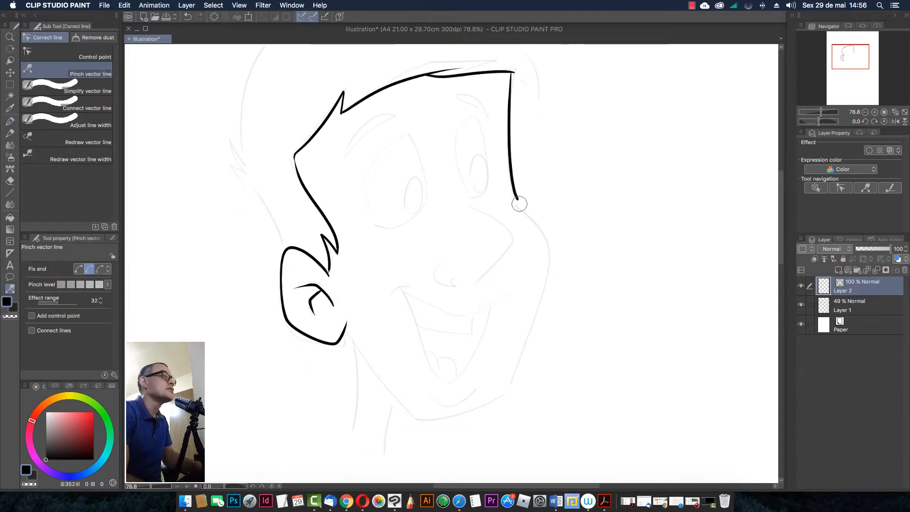
pyautogui.moveTo(519, 204)
pyautogui.mouseDown()
pyautogui.moveTo(507, 169)
pyautogui.moveTo(510, 143)
pyautogui.moveTo(518, 304)
pyautogui.moveTo(501, 326)
pyautogui.mouseUp()
pyautogui.press('p')
pyautogui.press('super+z')
# Ink the cheek contour down to the chin and the jawline from the ear to meet it
pyautogui.moveTo(528, 140)
pyautogui.mouseDown()
pyautogui.moveTo(553, 177)
pyautogui.moveTo(507, 326)
pyautogui.mouseUp()
pyautogui.press('super+z')
pyautogui.moveTo(525, 143)
pyautogui.mouseDown()
pyautogui.moveTo(528, 300)
pyautogui.moveTo(511, 334)
pyautogui.mouseUp()
pyautogui.moveTo(368, 282)
pyautogui.mouseDown()
pyautogui.moveTo(439, 355)
pyautogui.moveTo(511, 334)
pyautogui.mouseUp()
# Ink both sides of the neck and close it with a curved line at the base
pyautogui.moveTo(490, 267); pyautogui.dragTo(511, 252)
pyautogui.moveTo(512, 216)
pyautogui.mouseDown()
pyautogui.moveTo(503, 228)
pyautogui.moveTo(495, 221)
pyautogui.mouseUp()
pyautogui.moveTo(399, 267)
pyautogui.mouseDown()
pyautogui.moveTo(394, 238)
pyautogui.moveTo(404, 197)
pyautogui.moveTo(403, 361)
pyautogui.mouseUp()
pyautogui.moveTo(468, 287); pyautogui.dragTo(452, 379)
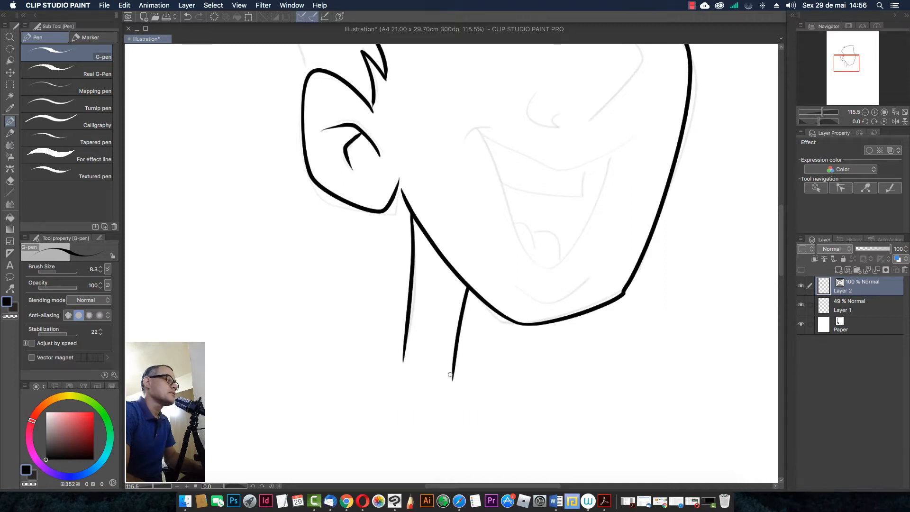
pyautogui.moveTo(404, 359); pyautogui.dragTo(461, 370)
# Ink the outer hair contour from behind the ear through the nape tuft, over the head to the quiff and front lock
pyautogui.moveTo(432, 176)
pyautogui.mouseDown()
pyautogui.moveTo(425, 293)
pyautogui.moveTo(401, 283)
pyautogui.moveTo(406, 372)
pyautogui.mouseUp()
pyautogui.moveTo(370, 223); pyautogui.dragTo(400, 314)
pyautogui.moveTo(336, 385)
pyautogui.mouseDown()
pyautogui.moveTo(327, 350)
pyautogui.moveTo(255, 258)
pyautogui.moveTo(276, 252)
pyautogui.mouseUp()
pyautogui.moveTo(337, 171); pyautogui.dragTo(291, 267)
pyautogui.scroll(-5, 329, 241)
pyautogui.moveTo(256, 310)
pyautogui.mouseDown()
pyautogui.moveTo(296, 221)
pyautogui.moveTo(425, 206)
pyautogui.moveTo(476, 190)
pyautogui.moveTo(451, 216)
pyautogui.moveTo(489, 194)
pyautogui.moveTo(449, 253)
pyautogui.moveTo(454, 287)
pyautogui.mouseUp()
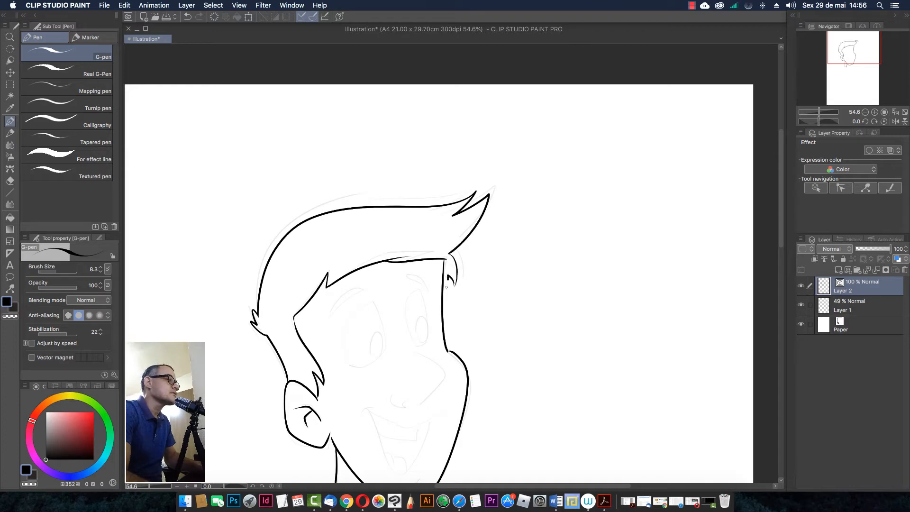
# Ink the nose with its nostril and the outlines of both eyes
pyautogui.scroll(-2, 442, 306)
pyautogui.scroll(5, 474, 286)
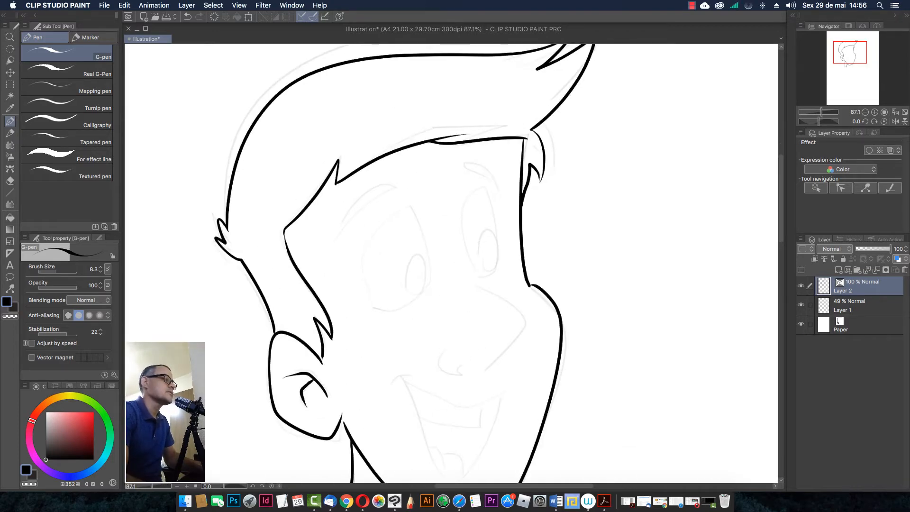
pyautogui.moveTo(467, 279)
pyautogui.mouseDown()
pyautogui.moveTo(521, 318)
pyautogui.moveTo(483, 364)
pyautogui.moveTo(452, 341)
pyautogui.mouseUp()
pyautogui.moveTo(443, 291); pyautogui.dragTo(449, 337)
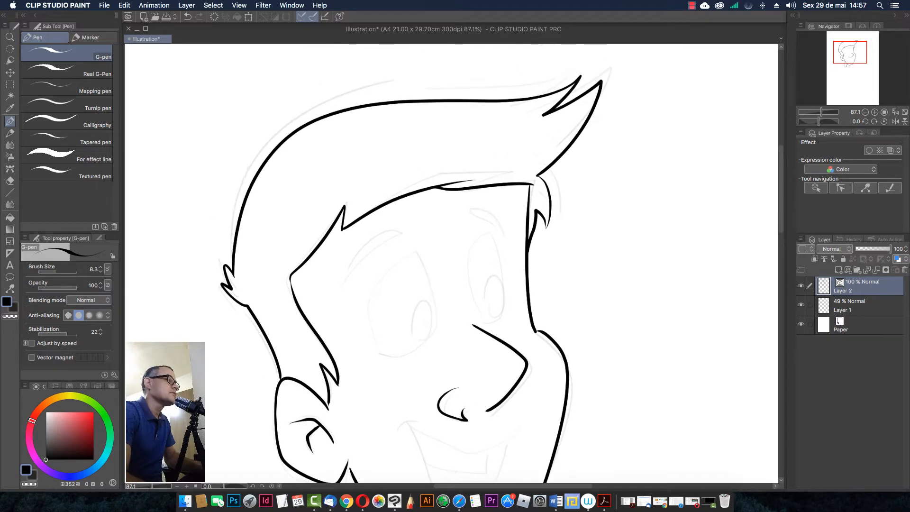
pyautogui.moveTo(375, 344)
pyautogui.mouseDown()
pyautogui.moveTo(426, 277)
pyautogui.moveTo(412, 353)
pyautogui.mouseUp()
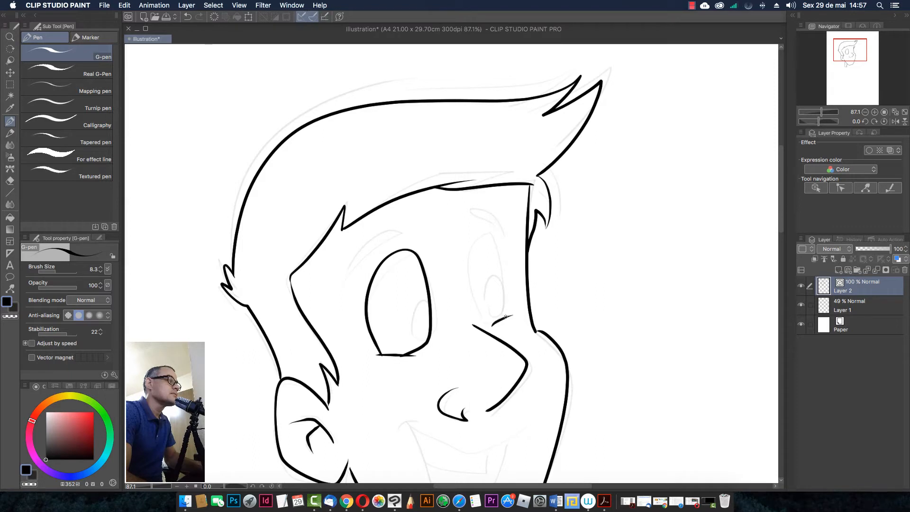
pyautogui.moveTo(505, 317)
pyautogui.mouseDown()
pyautogui.moveTo(495, 239)
pyautogui.moveTo(475, 241)
pyautogui.moveTo(490, 324)
pyautogui.mouseUp()
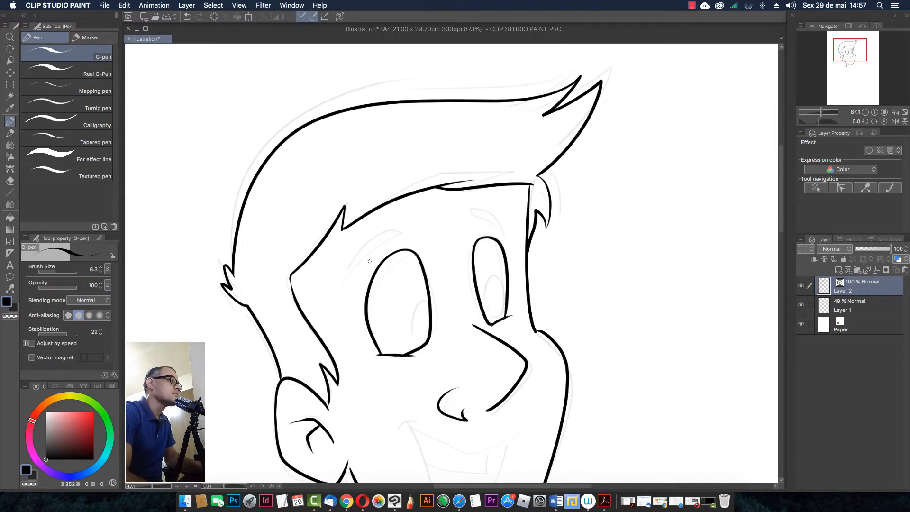
# Ink both tapered eyebrows above the eyes, undoing unsatisfactory strokes
pyautogui.moveTo(346, 281)
pyautogui.mouseDown()
pyautogui.moveTo(405, 233)
pyautogui.moveTo(364, 240)
pyautogui.moveTo(342, 283)
pyautogui.moveTo(397, 229)
pyautogui.moveTo(361, 248)
pyautogui.moveTo(348, 277)
pyautogui.mouseUp()
pyautogui.press('super+z')
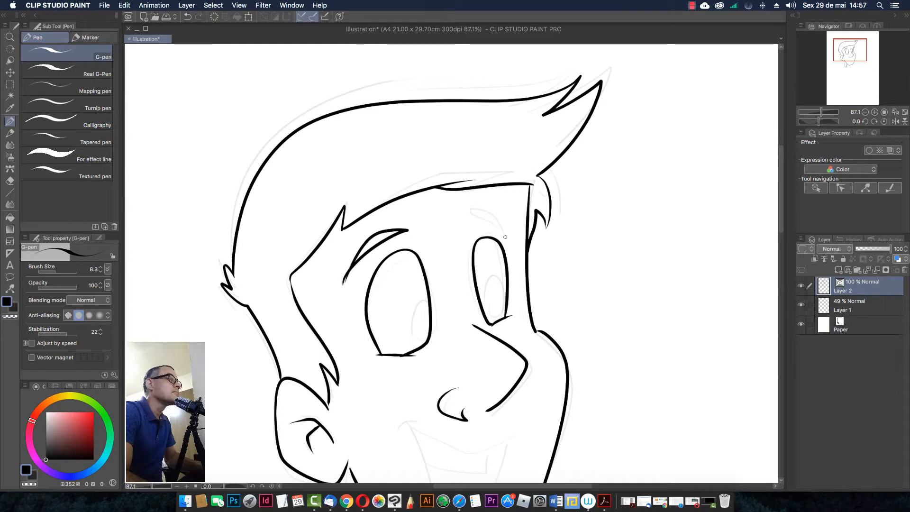
pyautogui.moveTo(505, 237)
pyautogui.mouseDown()
pyautogui.moveTo(458, 212)
pyautogui.moveTo(473, 206)
pyautogui.moveTo(505, 234)
pyautogui.moveTo(464, 217)
pyautogui.moveTo(466, 206)
pyautogui.moveTo(518, 250)
pyautogui.moveTo(479, 256)
pyautogui.mouseUp()
pyautogui.press('super+z')
# Ink the open smiling mouth with its teeth and tongue, plus the curved crease on the chin
pyautogui.moveTo(487, 369)
pyautogui.mouseDown()
pyautogui.moveTo(474, 281)
pyautogui.moveTo(491, 272)
pyautogui.moveTo(423, 277)
pyautogui.moveTo(414, 243)
pyautogui.moveTo(420, 269)
pyautogui.moveTo(515, 251)
pyautogui.mouseUp()
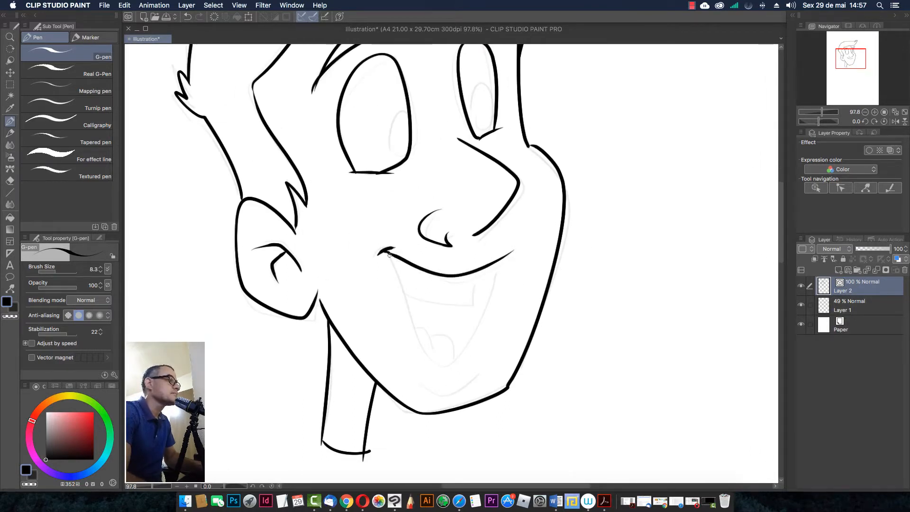
pyautogui.moveTo(384, 250)
pyautogui.mouseDown()
pyautogui.moveTo(431, 349)
pyautogui.moveTo(494, 274)
pyautogui.mouseUp()
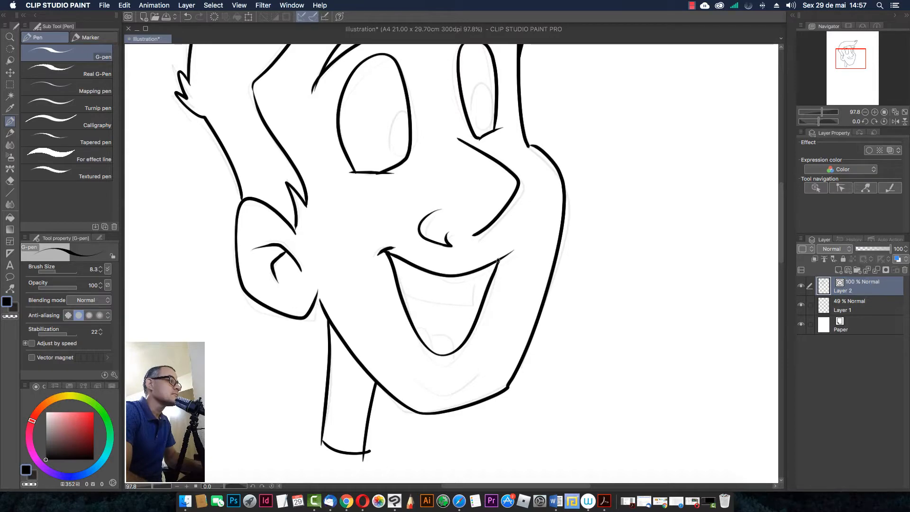
pyautogui.moveTo(403, 285); pyautogui.dragTo(476, 275)
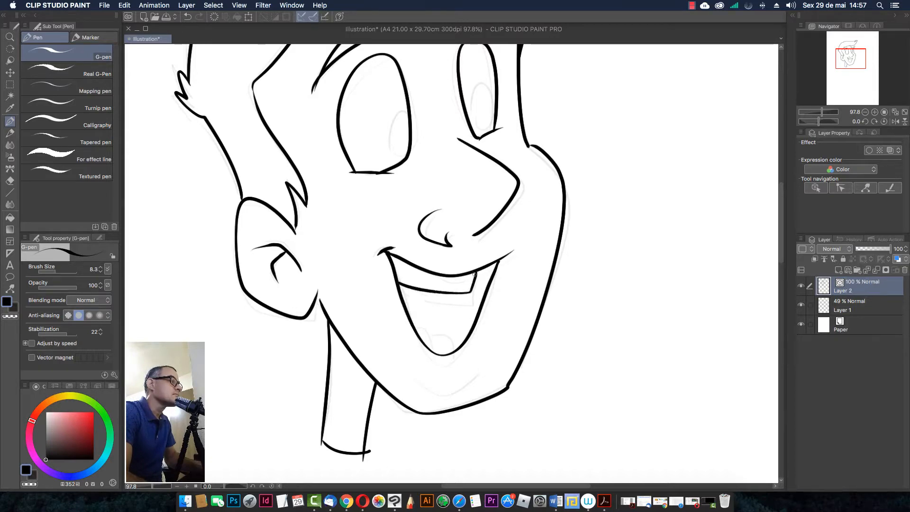
pyautogui.moveTo(457, 343); pyautogui.dragTo(455, 349)
pyautogui.press('super+z')
pyautogui.moveTo(411, 370); pyautogui.dragTo(454, 371)
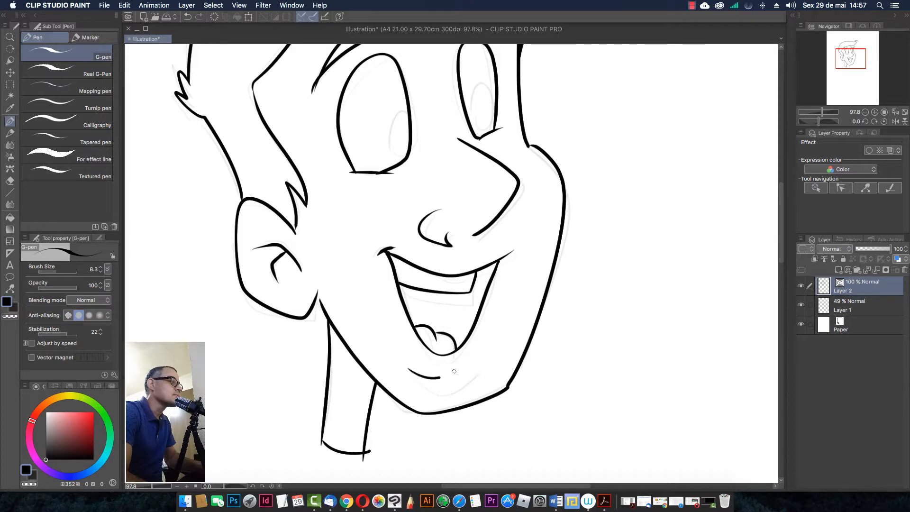
# Ink the oval pupils along the inner edges of both eyes and fill them solid black at brush size 20.5
pyautogui.scroll(-5, 498, 325)
pyautogui.scroll(6, 451, 251)
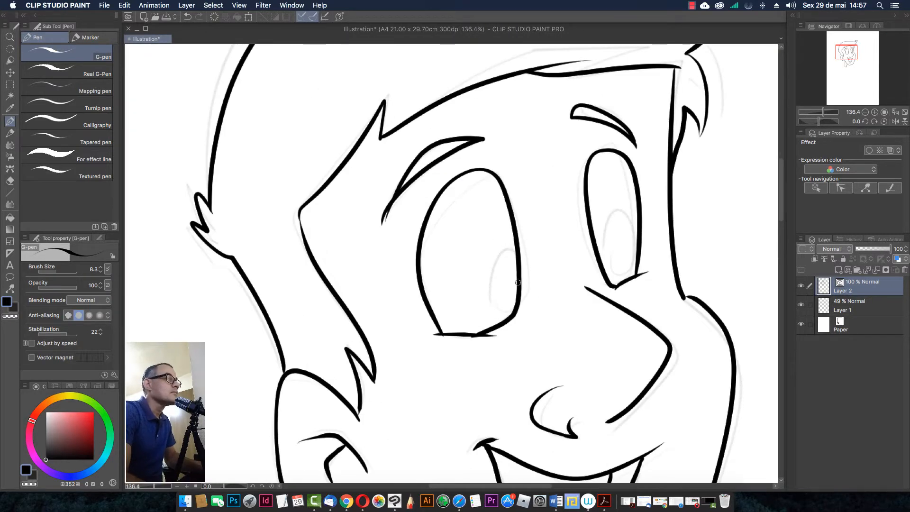
pyautogui.moveTo(518, 282); pyautogui.dragTo(515, 306)
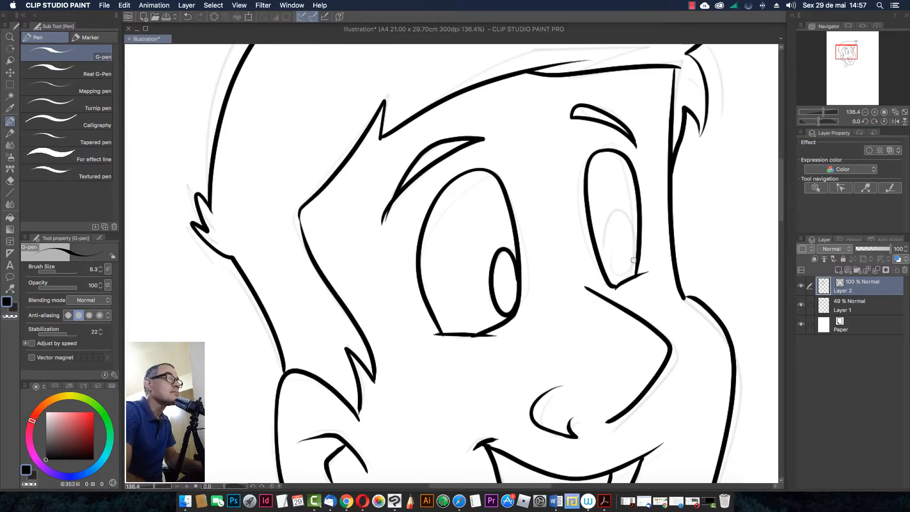
pyautogui.moveTo(633, 261)
pyautogui.mouseDown()
pyautogui.moveTo(623, 271)
pyautogui.moveTo(618, 220)
pyautogui.mouseUp()
pyautogui.scroll(-5, 608, 220)
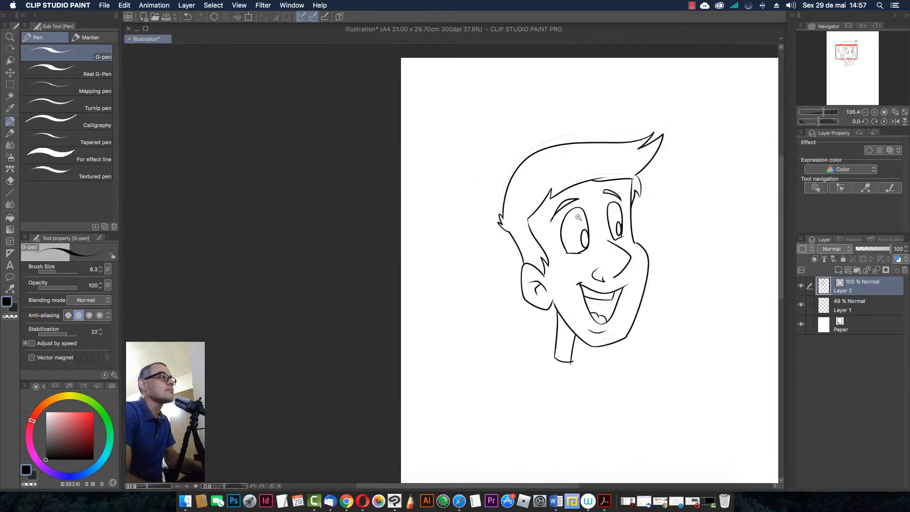
pyautogui.scroll(7, 462, 301)
pyautogui.moveTo(462, 301)
pyautogui.mouseDown()
pyautogui.moveTo(469, 338)
pyautogui.moveTo(474, 268)
pyautogui.moveTo(456, 296)
pyautogui.mouseUp()
pyautogui.moveTo(652, 267)
pyautogui.mouseDown()
pyautogui.moveTo(633, 251)
pyautogui.moveTo(636, 229)
pyautogui.moveTo(631, 272)
pyautogui.moveTo(639, 231)
pyautogui.mouseUp()
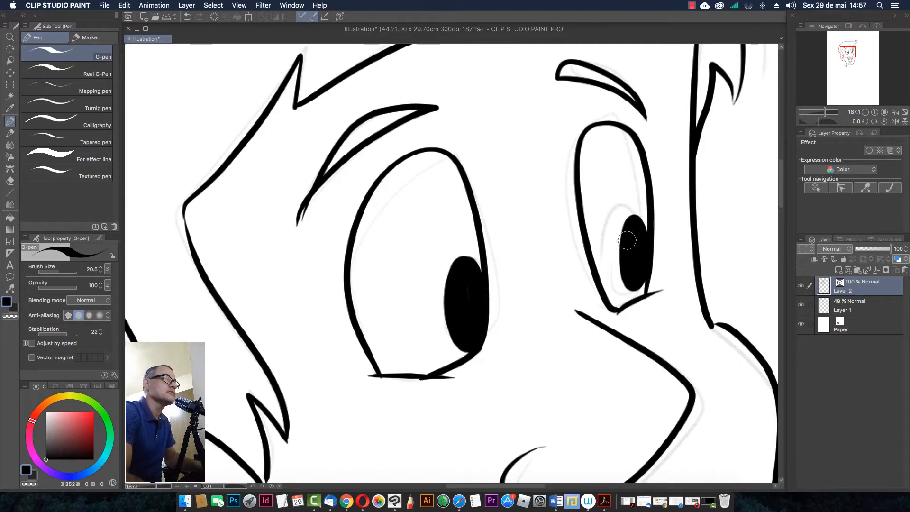
# Add a small round white highlight to each pupil at brush size 13.2, and pick up black again
pyautogui.scroll(-3, 638, 232)
pyautogui.keyDown('alt'); pyautogui.click(544, 220); pyautogui.keyUp('alt')
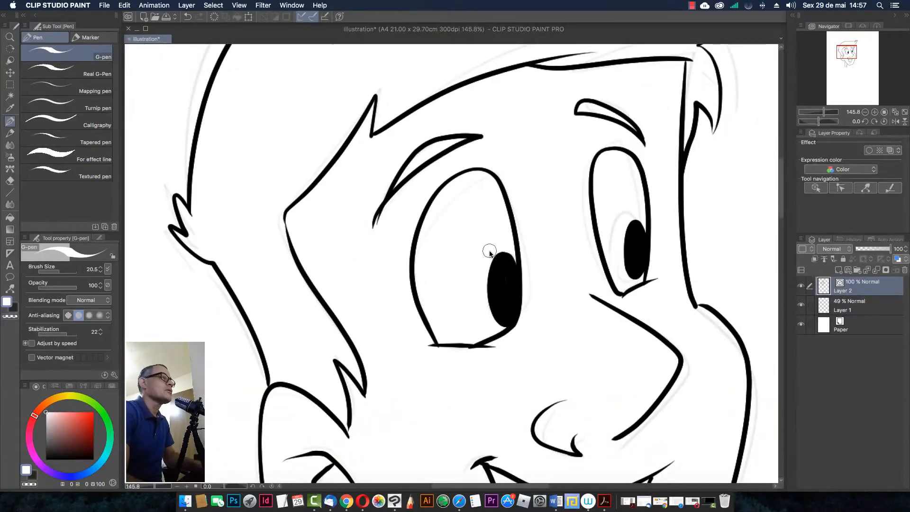
pyautogui.press('[')
pyautogui.press('[')
pyautogui.press('[')
pyautogui.press(']')
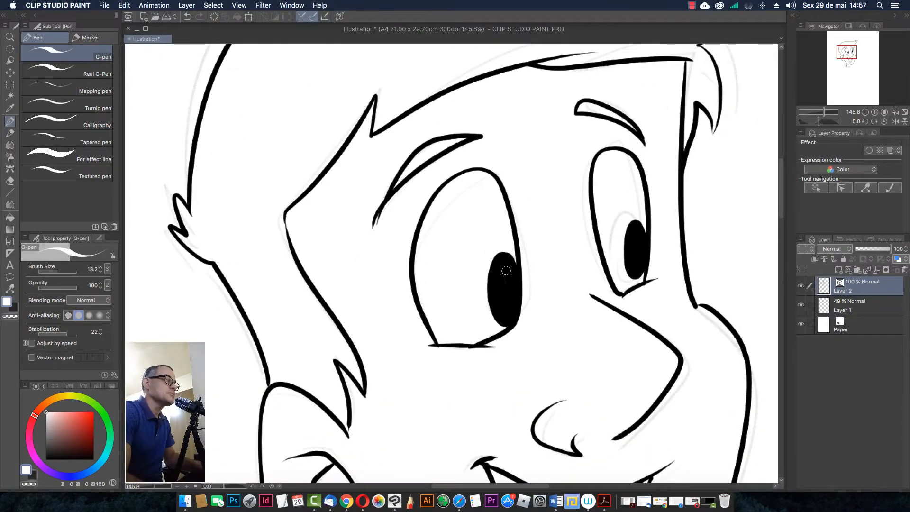
pyautogui.moveTo(506, 264)
pyautogui.mouseDown()
pyautogui.moveTo(508, 278)
pyautogui.moveTo(507, 267)
pyautogui.mouseUp()
pyautogui.moveTo(638, 236); pyautogui.dragTo(638, 241)
pyautogui.scroll(-6, 639, 240)
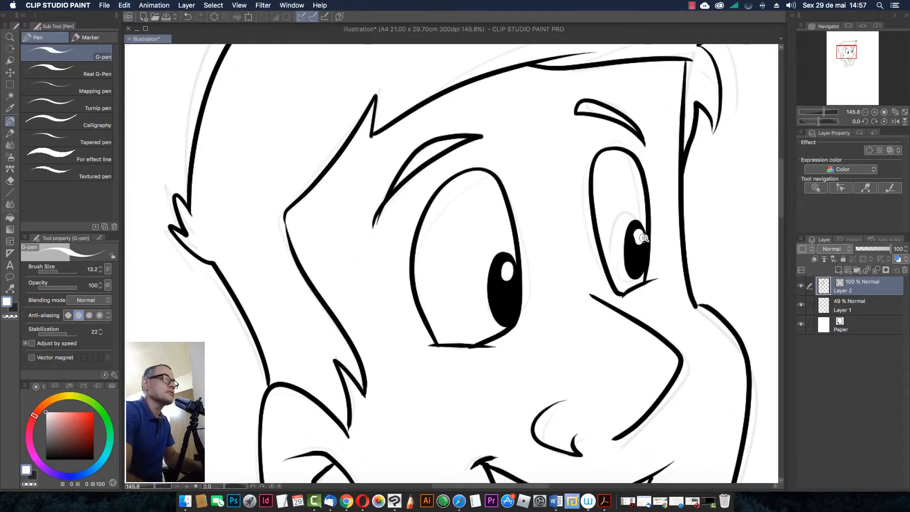
pyautogui.keyDown('alt'); pyautogui.click(523, 242); pyautogui.keyUp('alt')
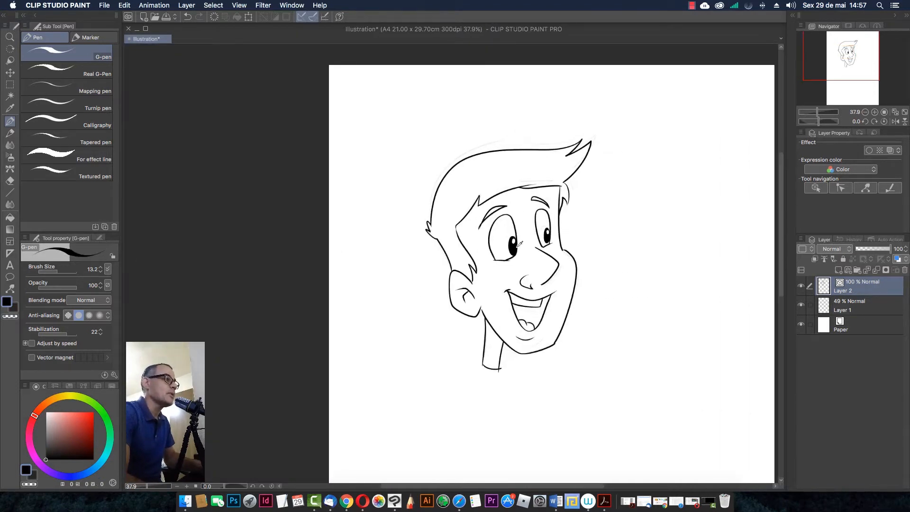
# Examine the inked eyes, ear, mouth and jaw lines up close and from a distance
pyautogui.scroll(2, 527, 318)
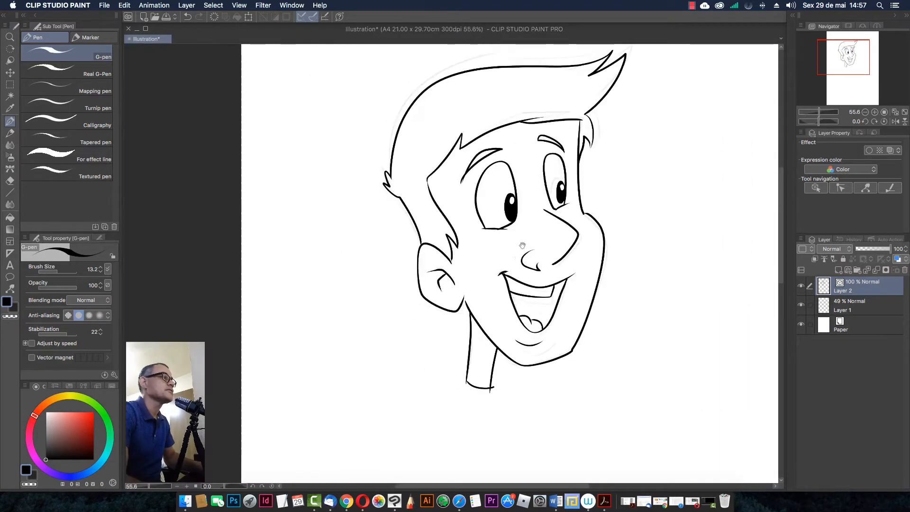
pyautogui.scroll(1, 553, 237)
pyautogui.scroll(1, 550, 164)
pyautogui.scroll(-3, 550, 164)
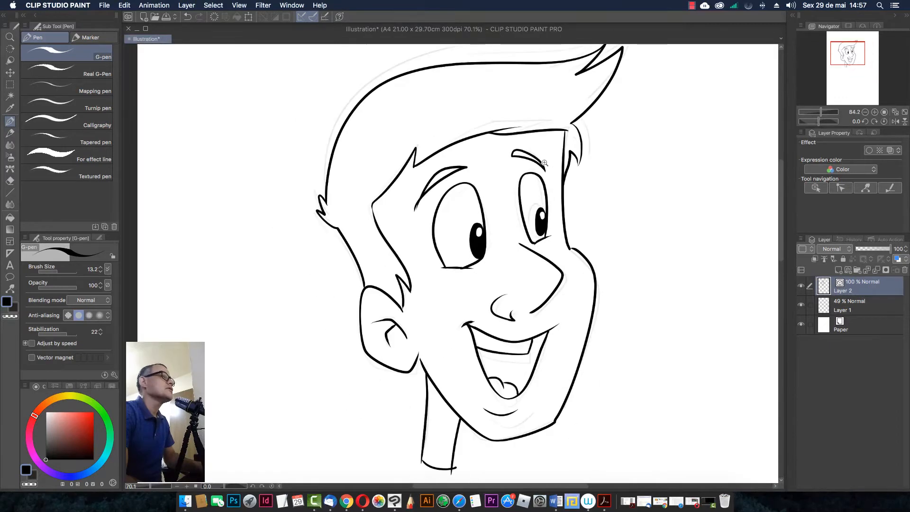
pyautogui.moveTo(520, 303); pyautogui.dragTo(505, 318)
pyautogui.scroll(7, 417, 269)
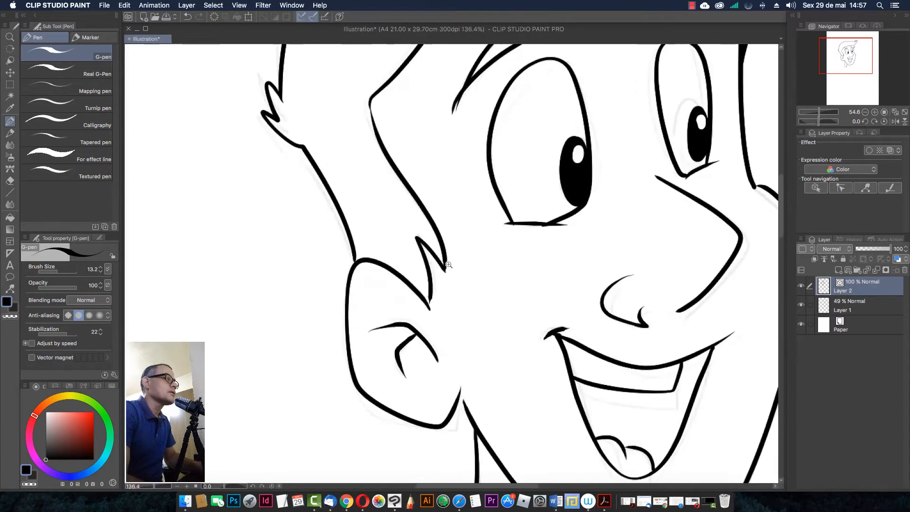
pyautogui.moveTo(507, 351); pyautogui.dragTo(397, 163)
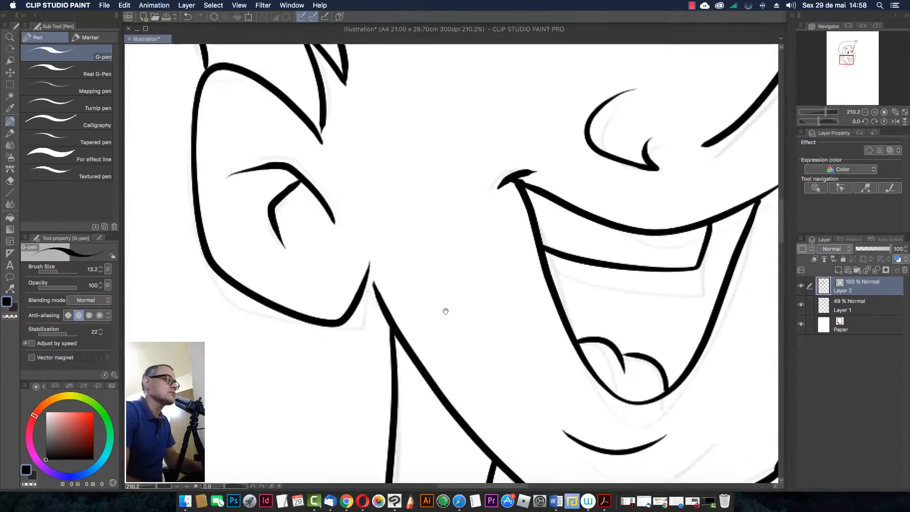
pyautogui.moveTo(445, 311); pyautogui.dragTo(449, 286)
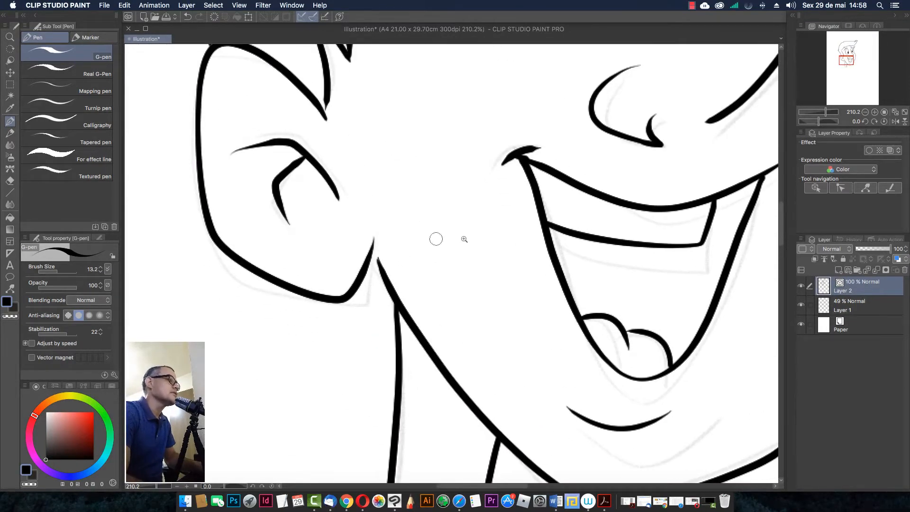
pyautogui.scroll(-7, 463, 240)
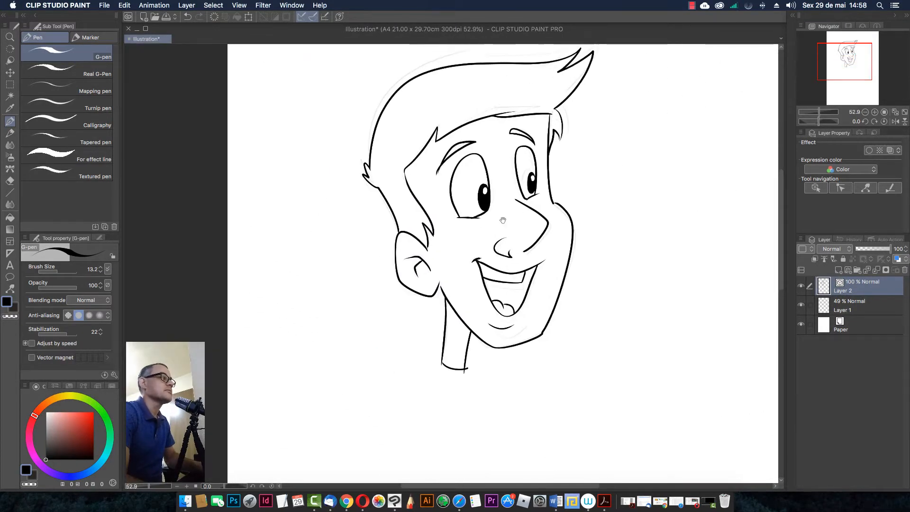
# Hide the pencil sketch on Layer 1, and switch the Paper layer's visibility off and on
pyautogui.click(801, 307)
pyautogui.moveTo(565, 198)
pyautogui.mouseDown()
pyautogui.moveTo(555, 218)
pyautogui.moveTo(539, 185)
pyautogui.mouseUp()
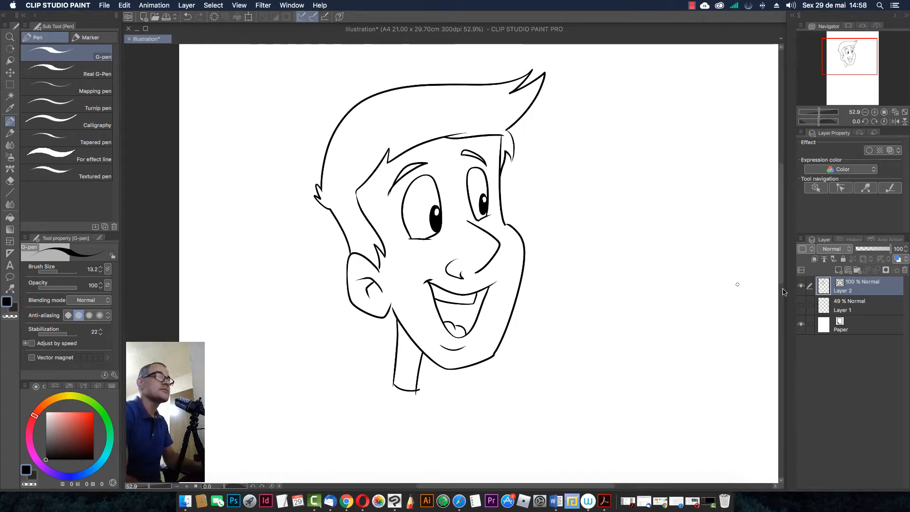
pyautogui.click(801, 327)
pyautogui.click(801, 326)
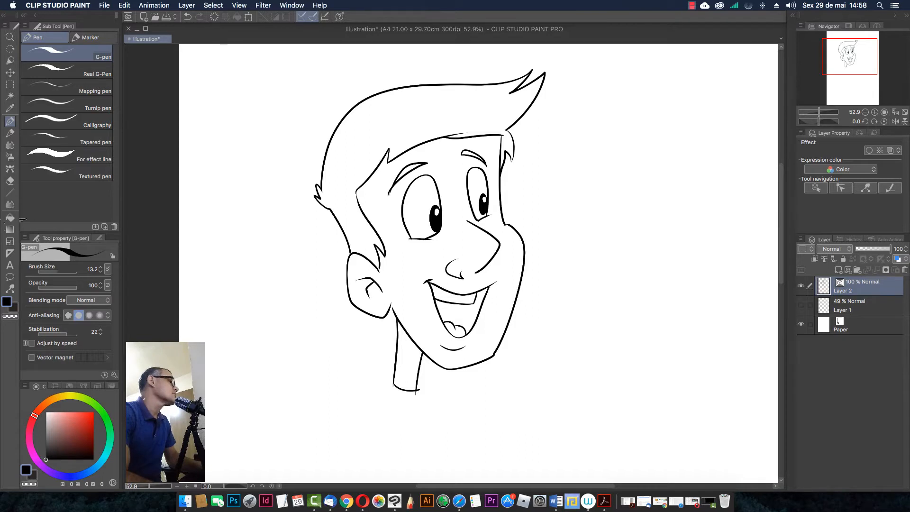
# Try reshaping the cheek contour inward with Pinch vector line, and undo the change
pyautogui.click(9, 219)
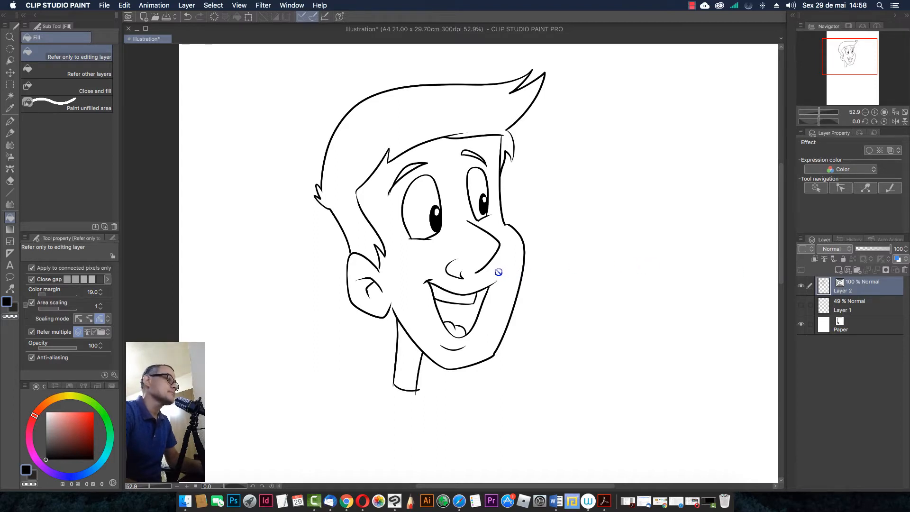
pyautogui.press('y')
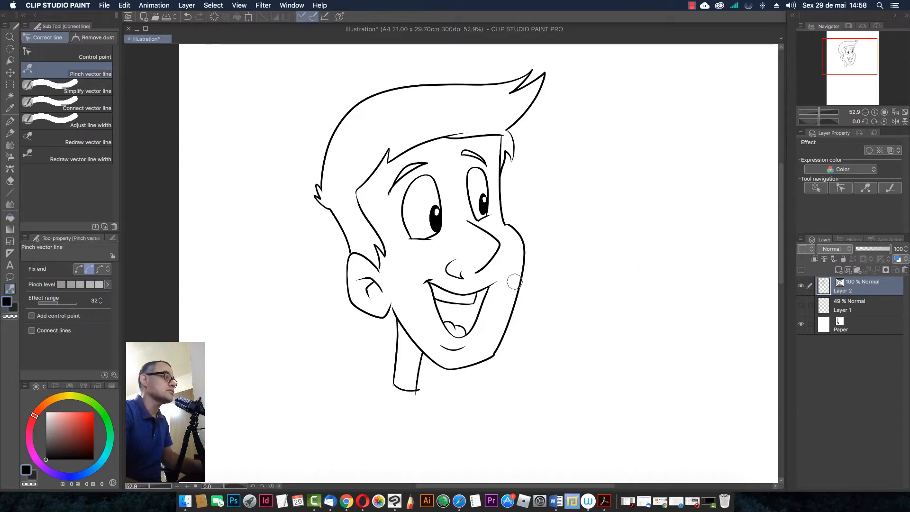
pyautogui.moveTo(519, 290); pyautogui.dragTo(516, 291)
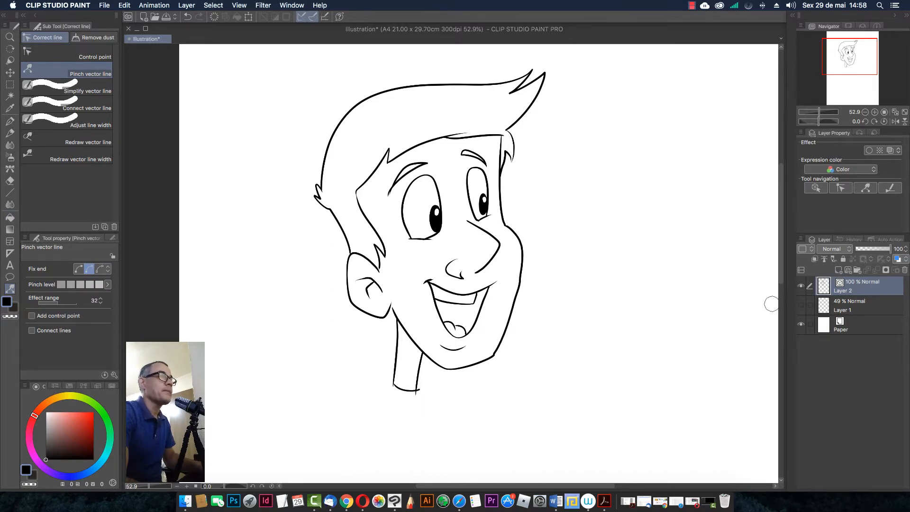
pyautogui.press('super+z')
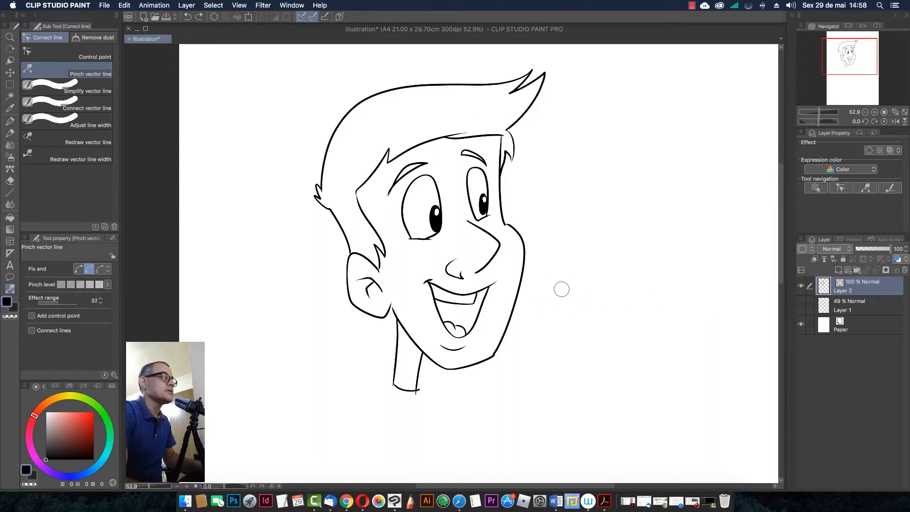
# Rasterize the inked Layer 2 and switch to the Fill tool that refers only to the editing layer
pyautogui.rightClick(843, 290)
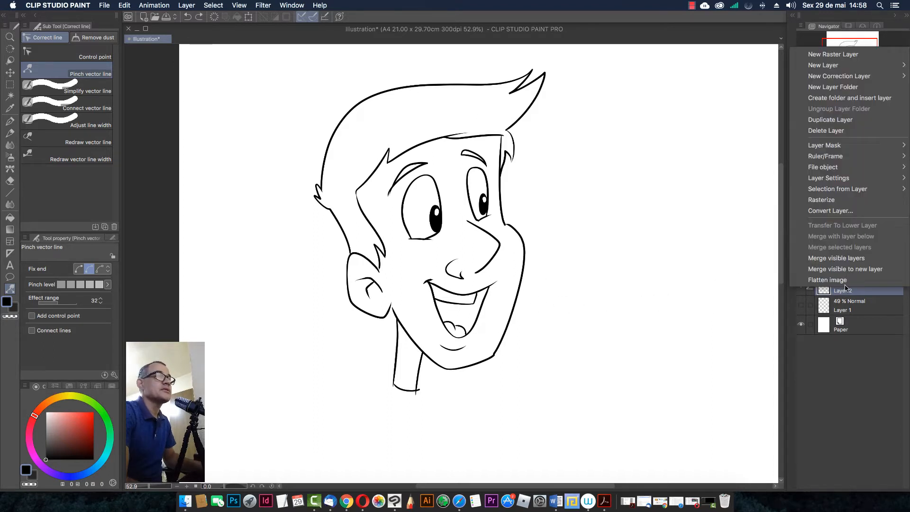
pyautogui.click(825, 202)
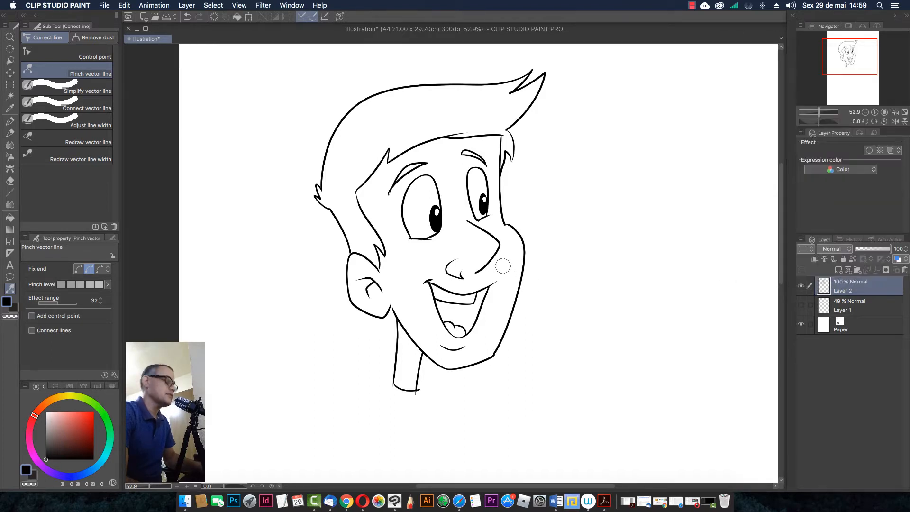
pyautogui.press('g')
pyautogui.press('g')
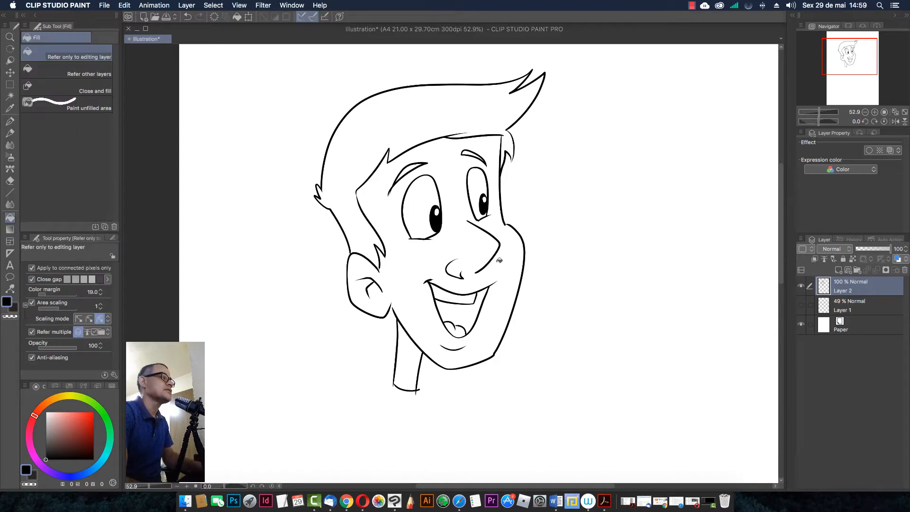
# Set the colour to golden yellow (H 49, S 98, V 97) and turn off Refer multiple for the Fill tool
pyautogui.click(50, 401)
pyautogui.moveTo(68, 429); pyautogui.dragTo(78, 413)
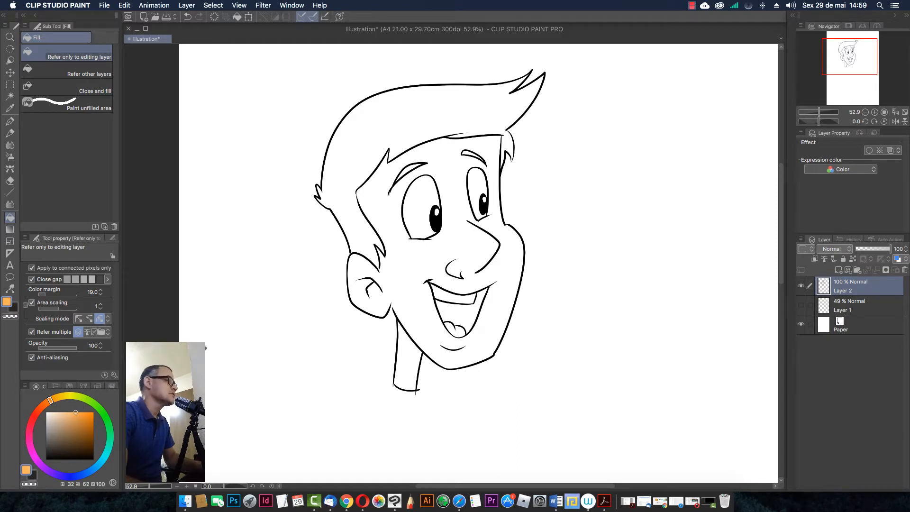
pyautogui.click(32, 332)
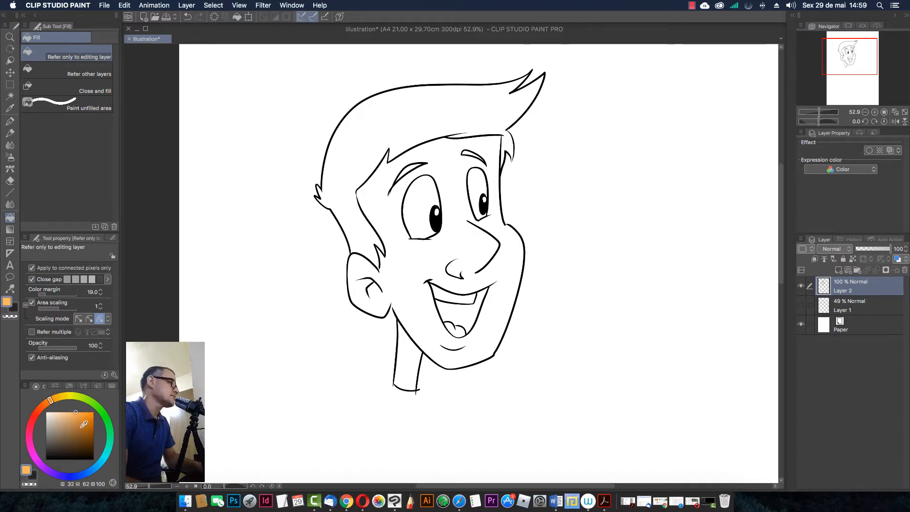
pyautogui.click(92, 414)
pyautogui.moveTo(51, 401); pyautogui.dragTo(62, 396)
# Fill the hair with the golden yellow, check the filled edges, and undo the fill
pyautogui.click(356, 170)
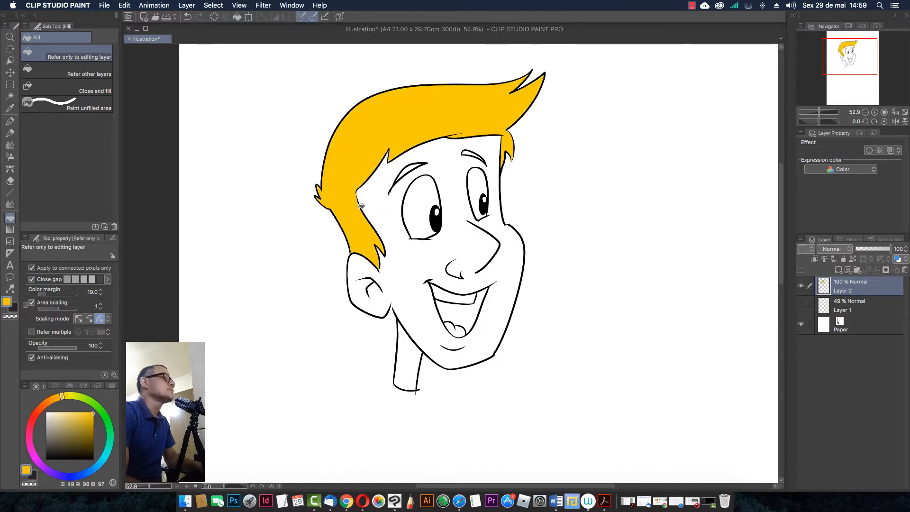
pyautogui.moveTo(331, 164)
pyautogui.mouseDown()
pyautogui.moveTo(362, 160)
pyautogui.moveTo(342, 163)
pyautogui.mouseUp()
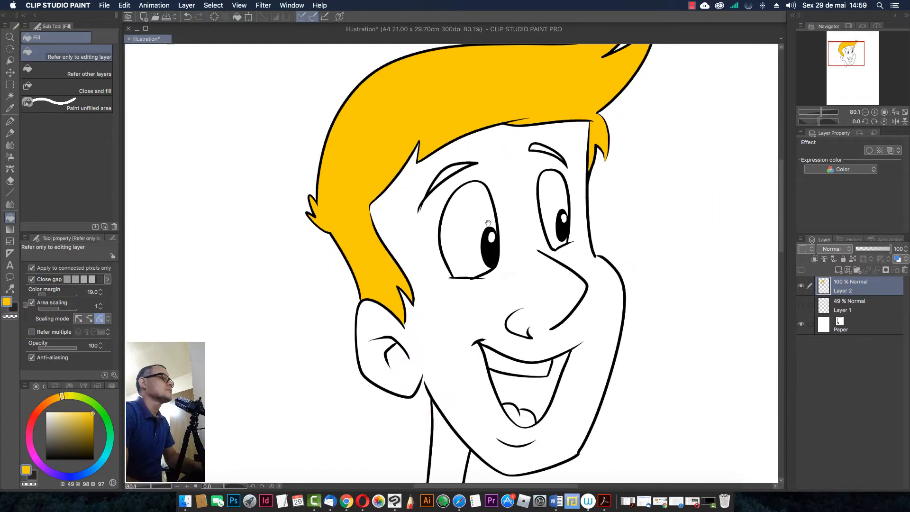
pyautogui.moveTo(476, 255); pyautogui.dragTo(434, 246)
pyautogui.moveTo(530, 180); pyautogui.dragTo(490, 234)
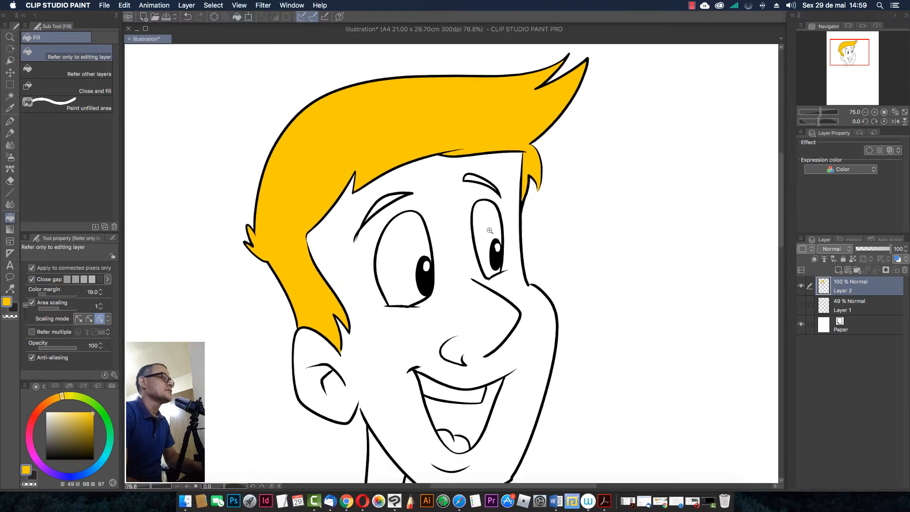
pyautogui.moveTo(429, 277); pyautogui.dragTo(439, 246)
pyautogui.press('super+z')
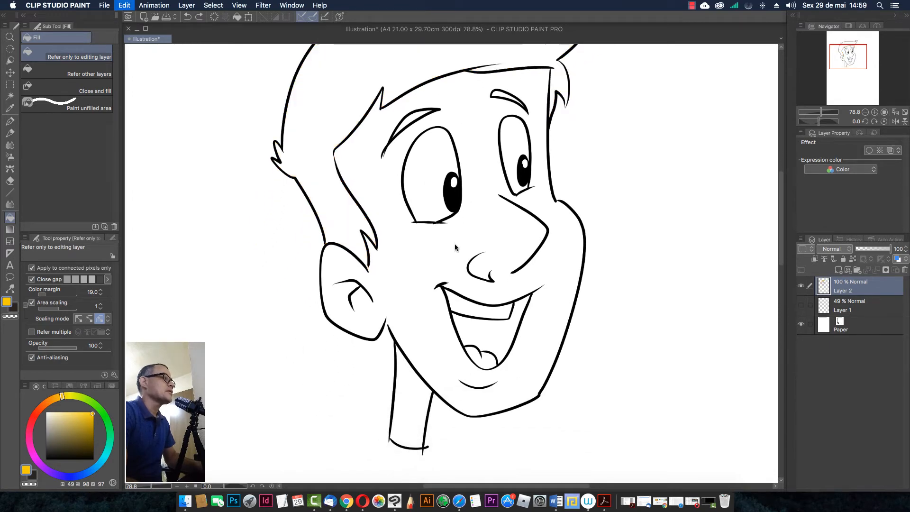
# Turn off Close gap for the Fill tool
pyautogui.moveTo(446, 197); pyautogui.dragTo(425, 234)
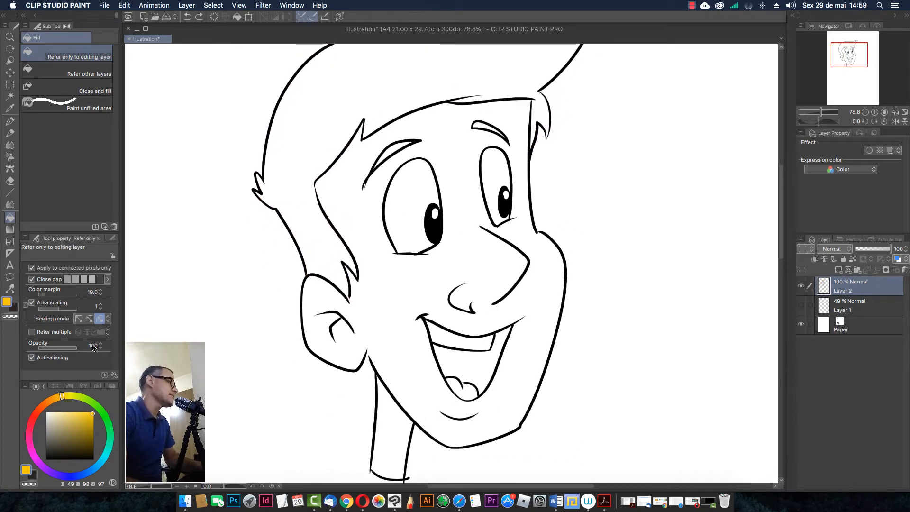
pyautogui.click(32, 279)
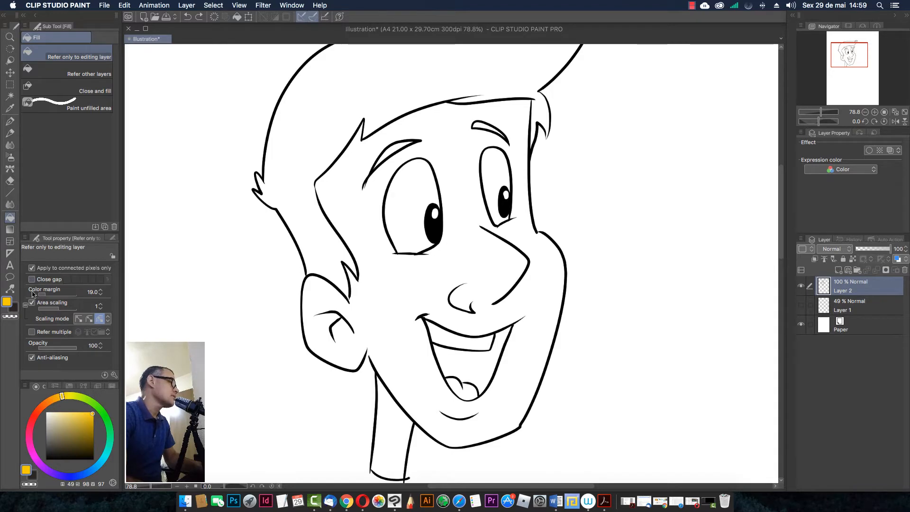
pyautogui.moveTo(443, 228); pyautogui.dragTo(455, 266)
pyautogui.moveTo(509, 281); pyautogui.dragTo(513, 267)
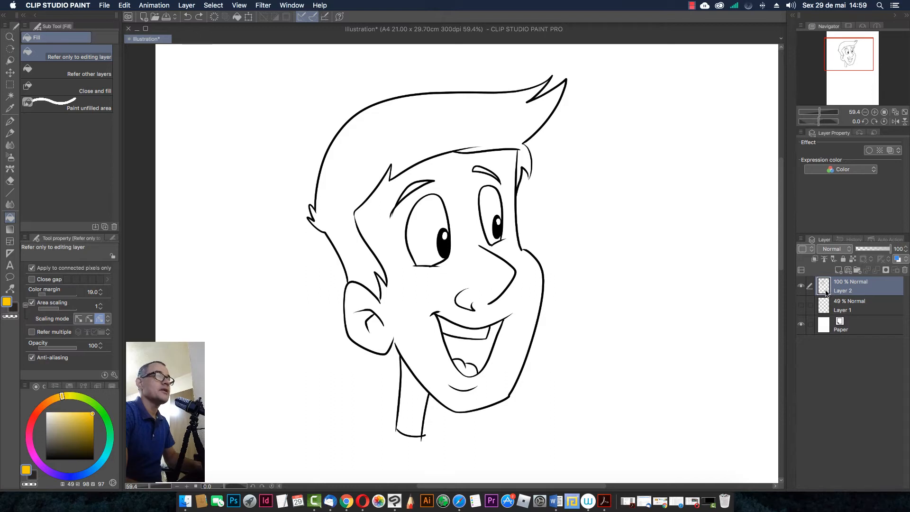
# Undo the rasterization of Layer 2 and pull the cheek contour slightly inward with Pinch vector line
pyautogui.press('super+z')
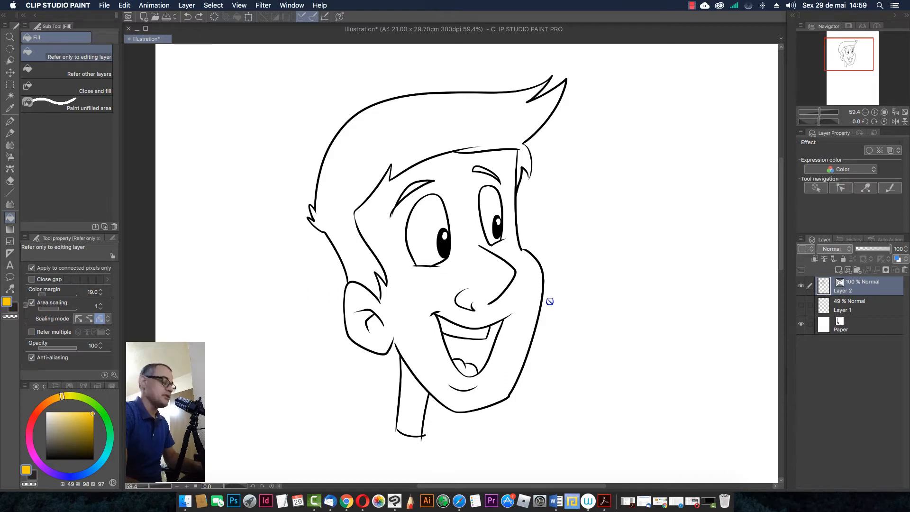
pyautogui.press('y')
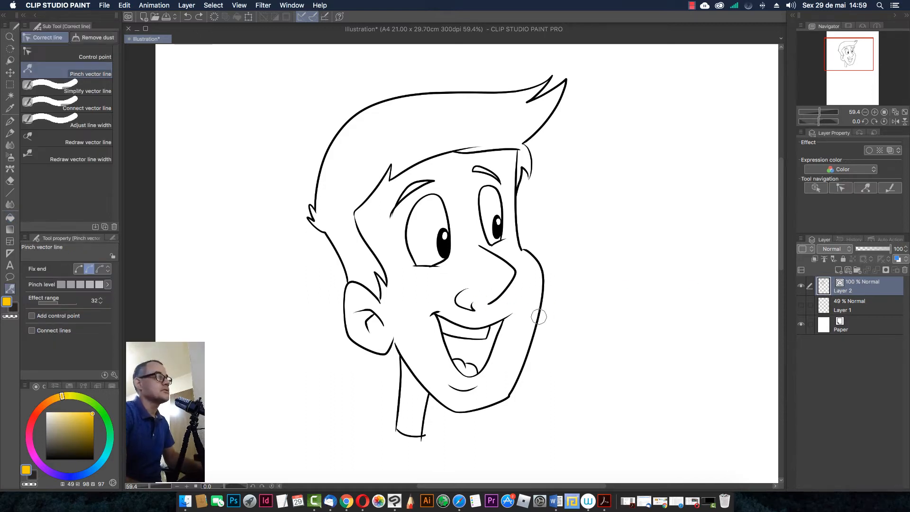
pyautogui.moveTo(539, 318); pyautogui.dragTo(535, 320)
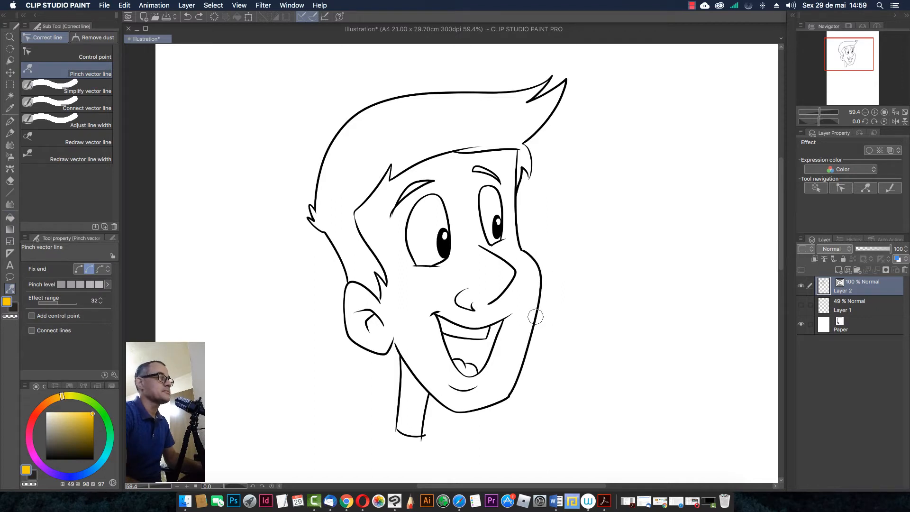
# Add a new raster layer directly above Layer 1, beneath the line art on Layer 2
pyautogui.click(835, 307)
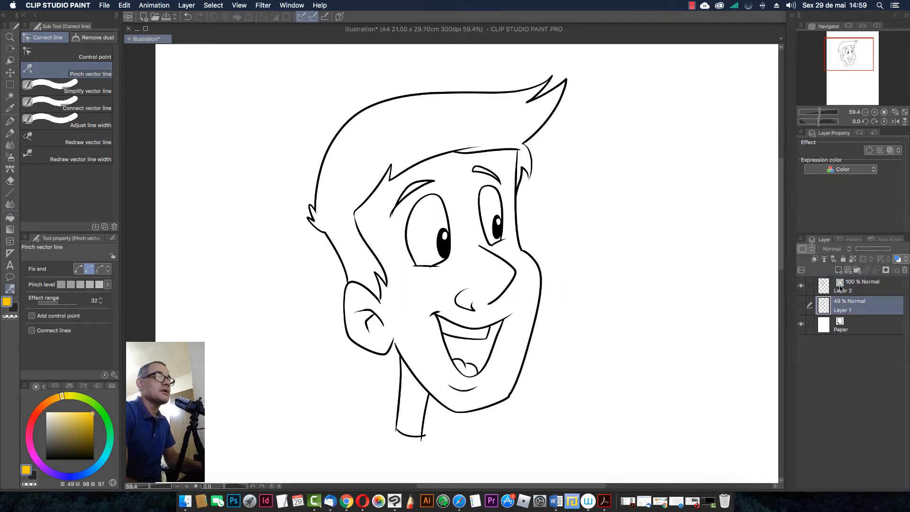
pyautogui.click(838, 271)
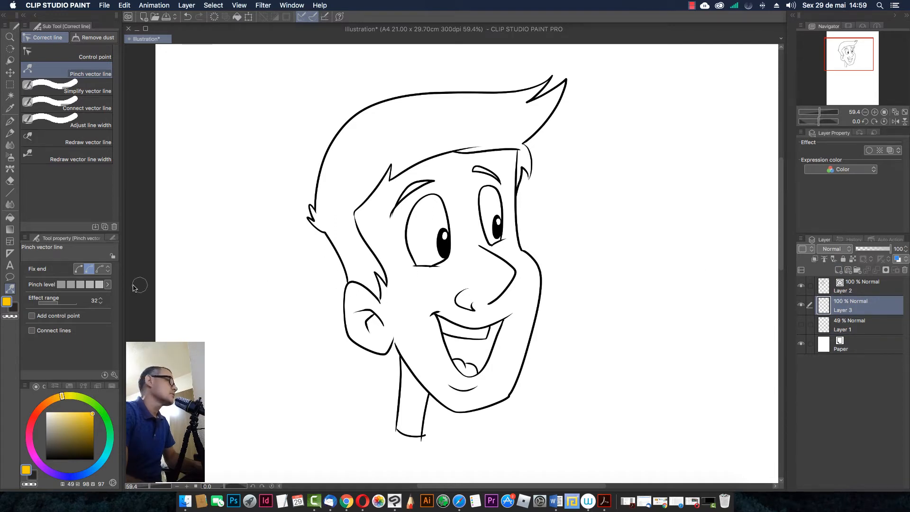
# Set up the Fill tool with Refer multiple on, Area scaling kept on, and Scaling mode set to its first option
pyautogui.click(10, 218)
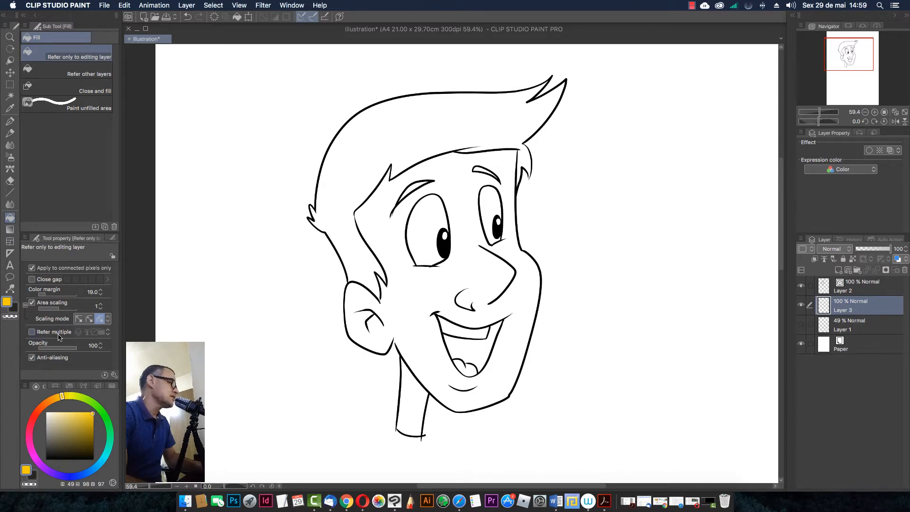
pyautogui.click(31, 333)
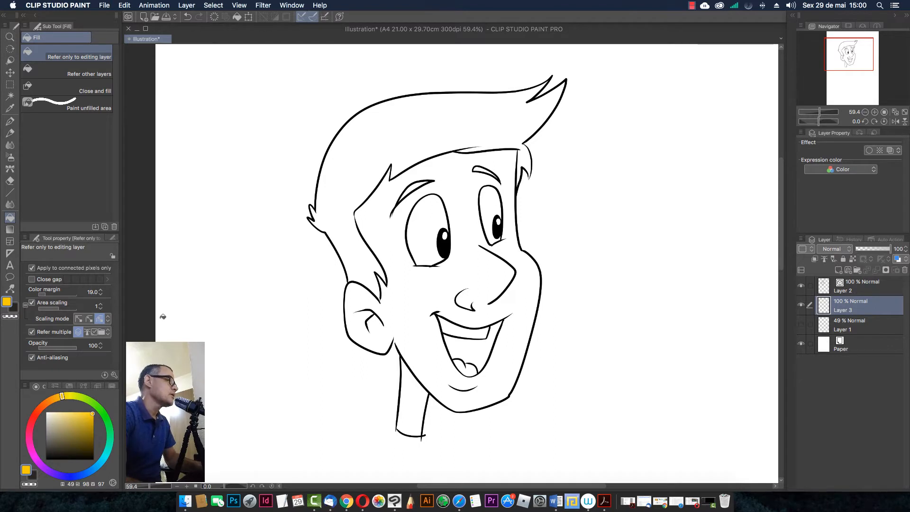
pyautogui.click(32, 303)
pyautogui.click(32, 304)
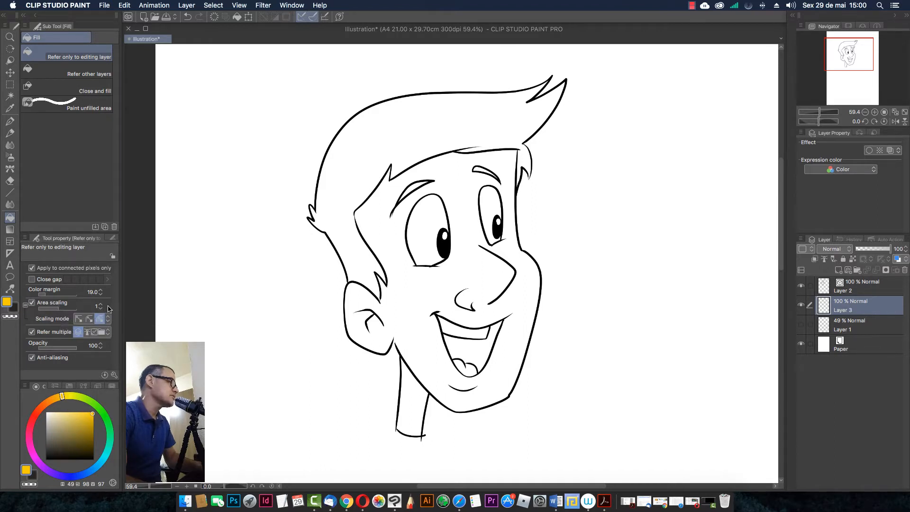
pyautogui.click(79, 321)
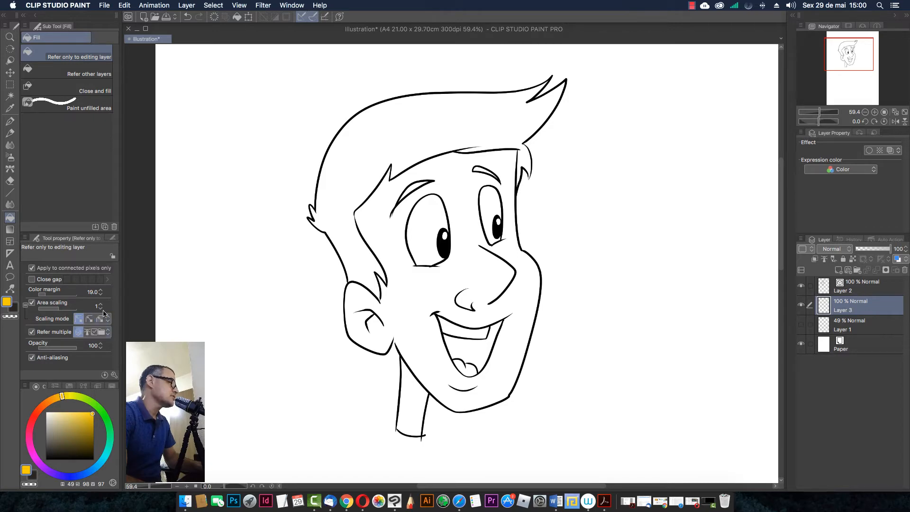
# Examine the anti-aliased pixels along the edges of the sideburn outline at high magnification
pyautogui.scroll(10, 345, 263)
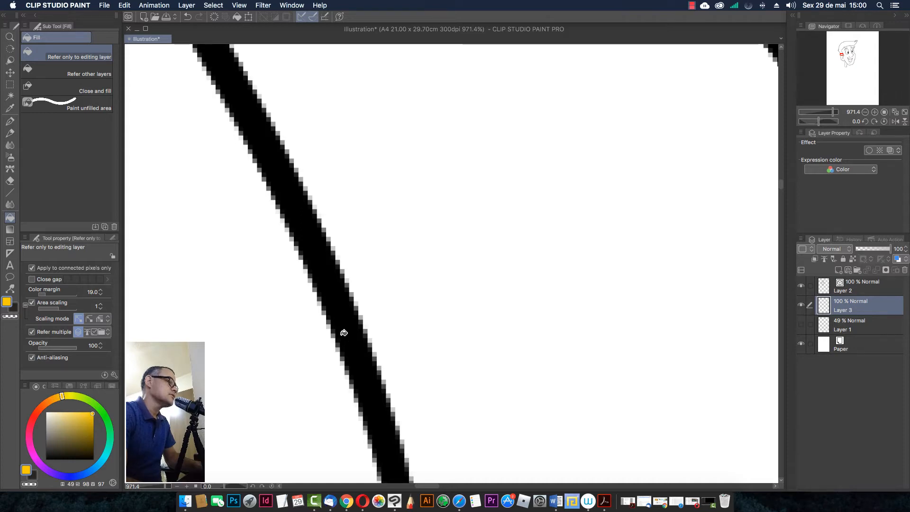
pyautogui.scroll(-8, 370, 323)
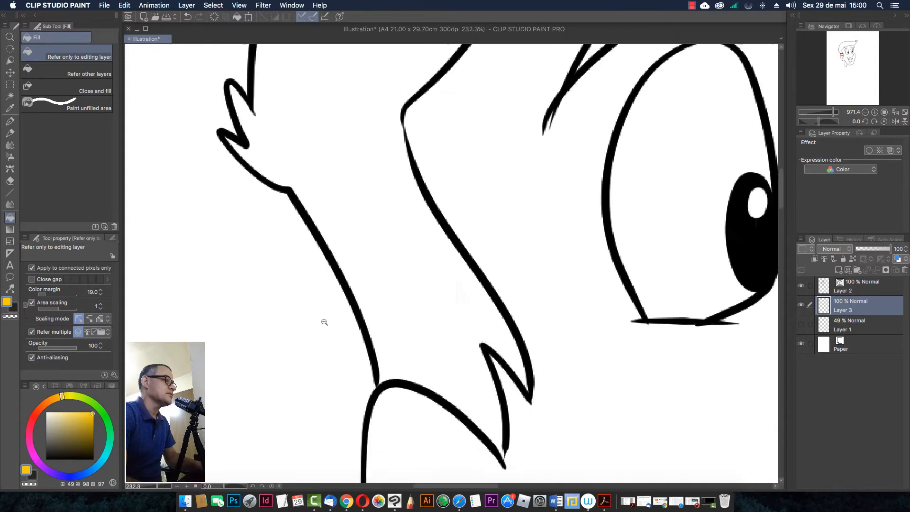
pyautogui.scroll(3, 383, 320)
pyautogui.scroll(-2, 382, 321)
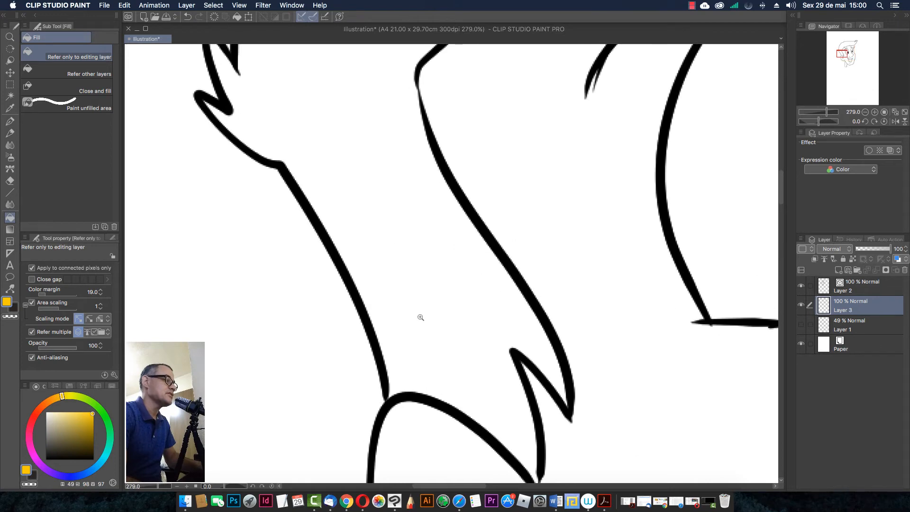
pyautogui.scroll(-2, 419, 315)
pyautogui.moveTo(441, 319); pyautogui.dragTo(322, 272)
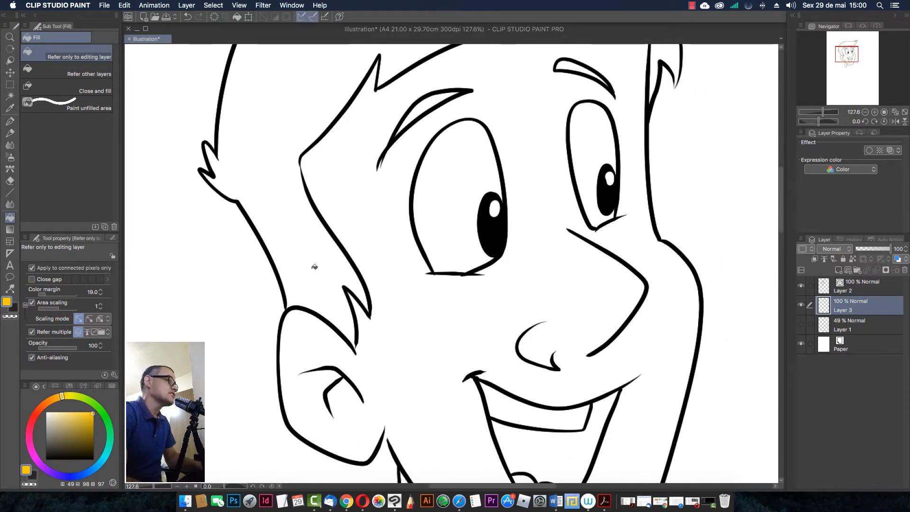
pyautogui.scroll(12, 306, 256)
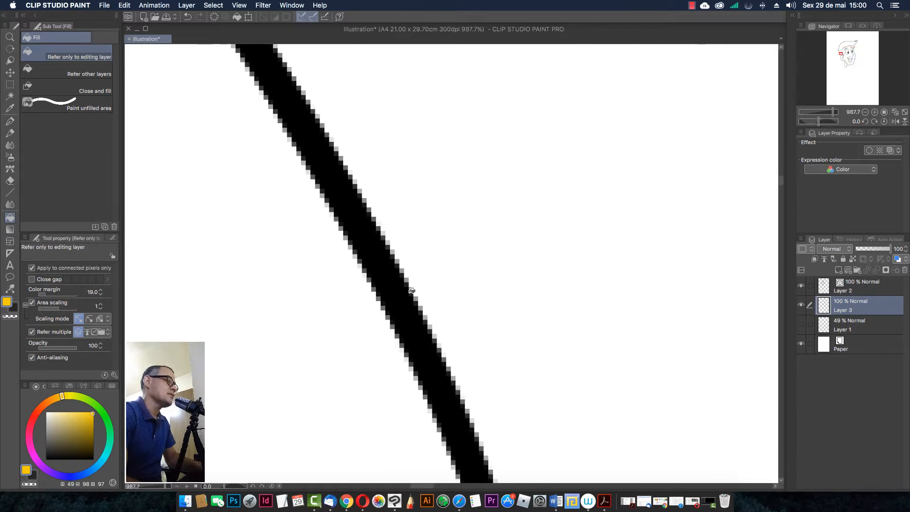
pyautogui.scroll(-5, 438, 308)
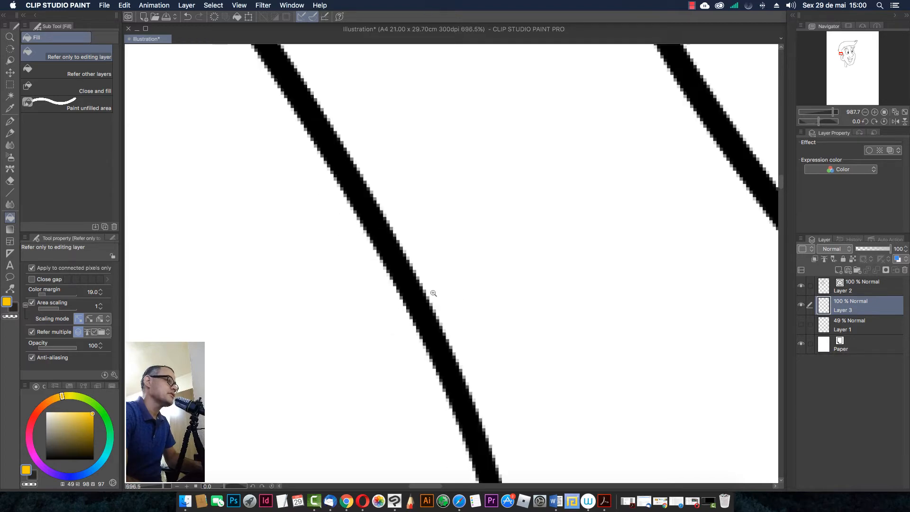
pyautogui.scroll(2, 371, 281)
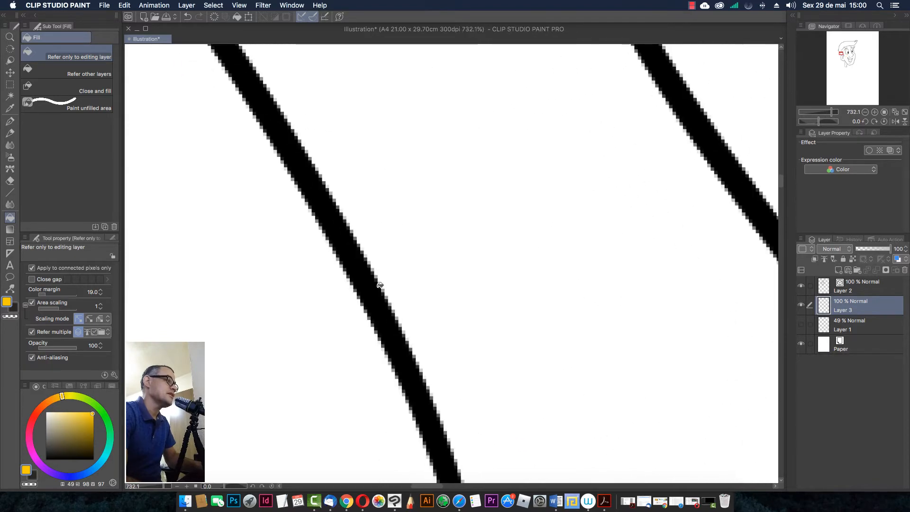
pyautogui.scroll(-5, 422, 296)
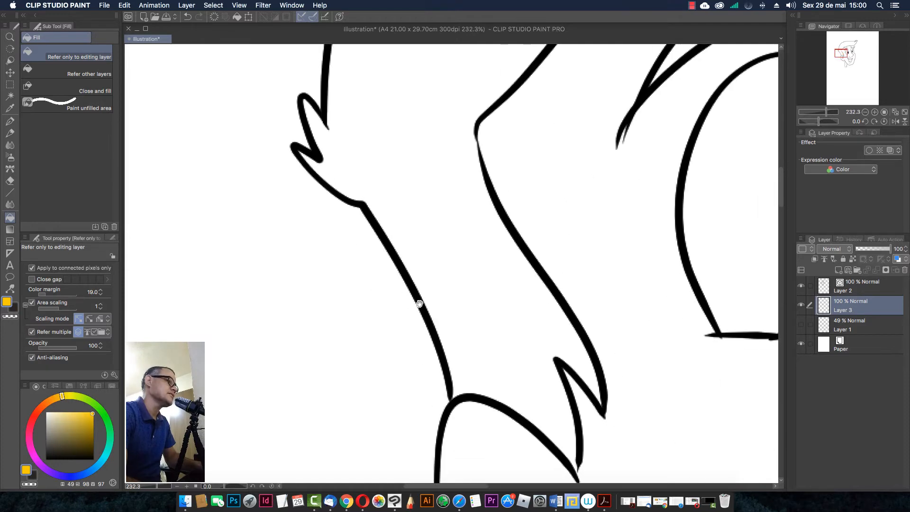
pyautogui.moveTo(435, 315); pyautogui.dragTo(361, 313)
pyautogui.scroll(-5, 365, 312)
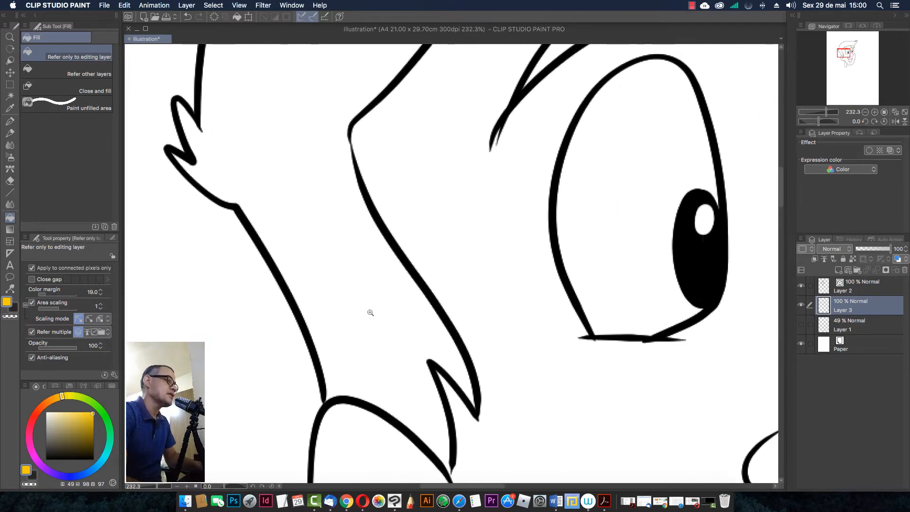
pyautogui.scroll(2, 378, 311)
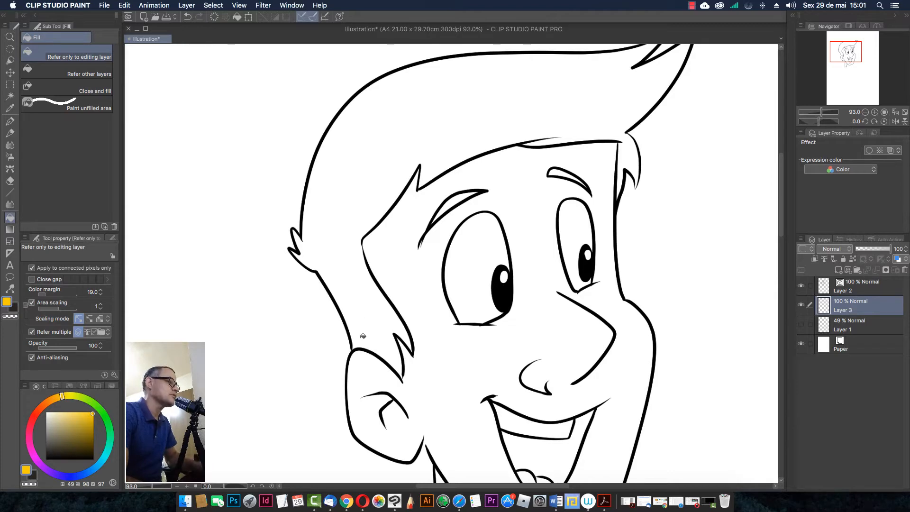
# Fill the hair with golden yellow on Layer 3
pyautogui.scroll(-2, 362, 334)
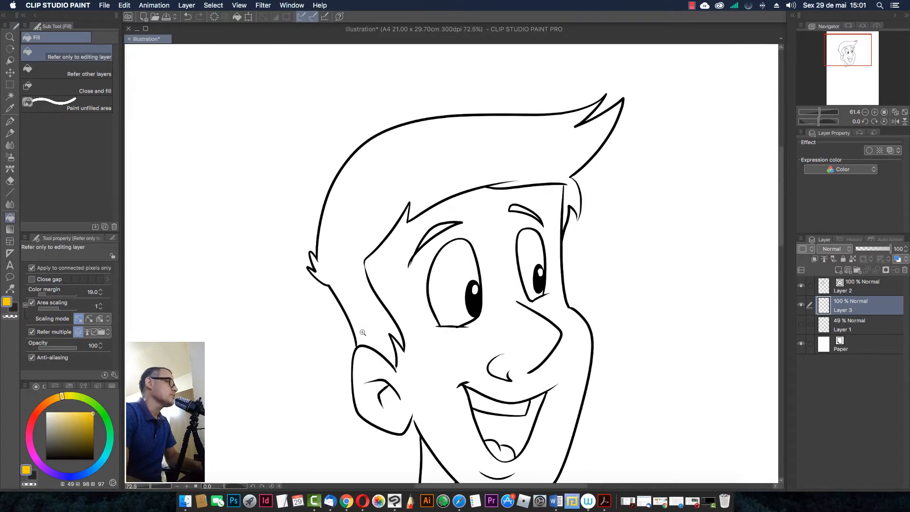
pyautogui.moveTo(376, 335); pyautogui.dragTo(351, 265)
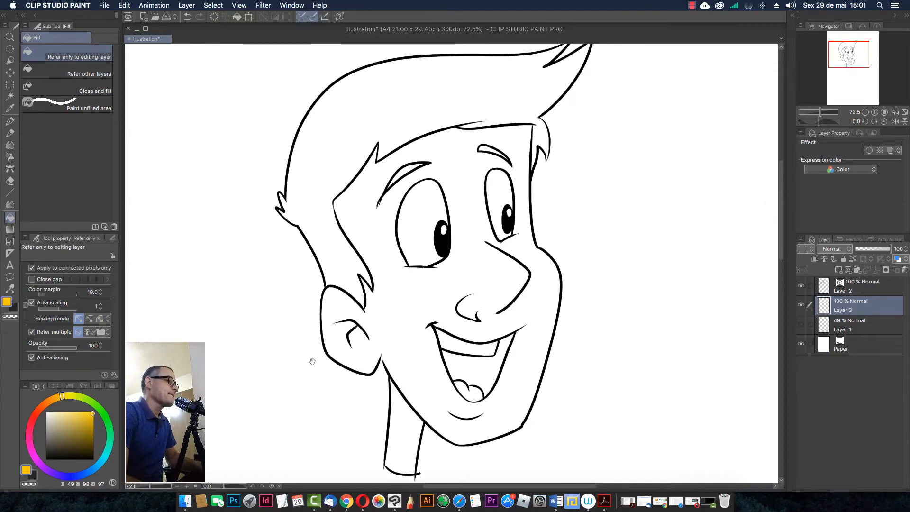
pyautogui.moveTo(384, 321); pyautogui.dragTo(385, 311)
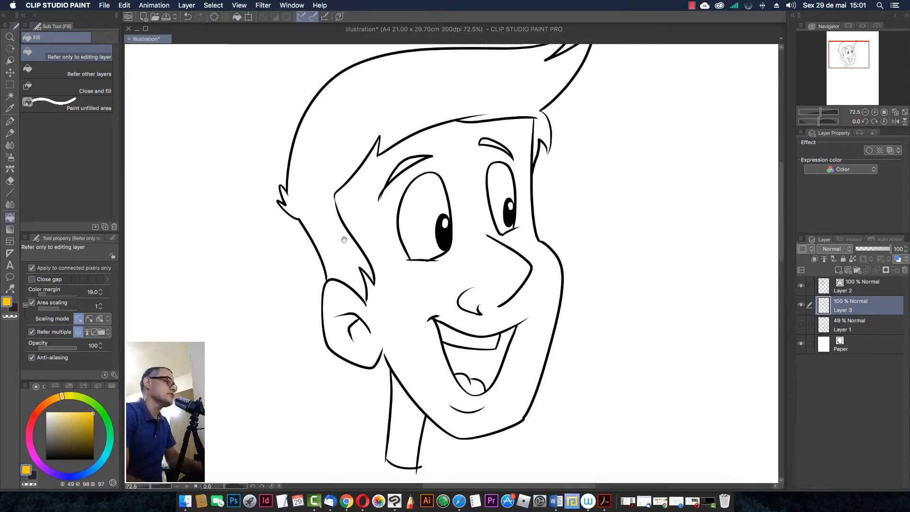
pyautogui.moveTo(344, 240); pyautogui.dragTo(336, 274)
pyautogui.click(346, 277)
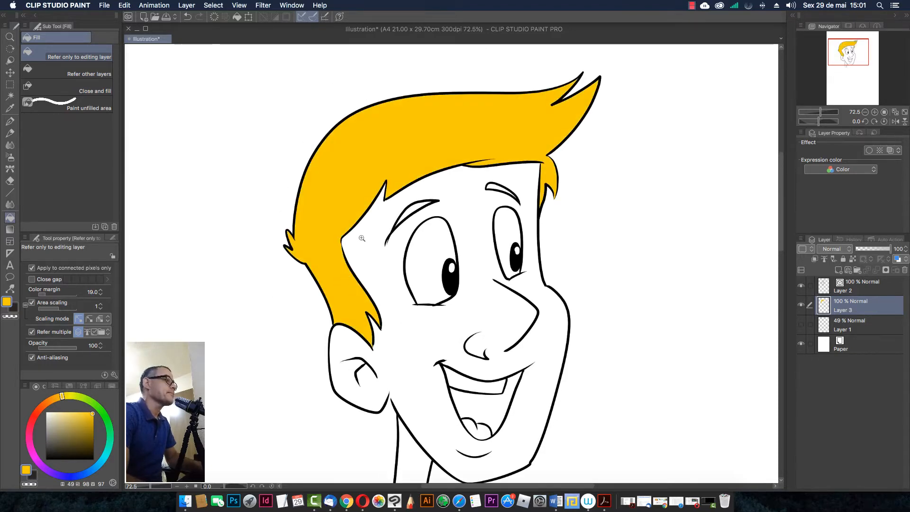
# Examine the filled hair edges up close, and view the drawing with Layer 2 and Layer 3 hidden in turn
pyautogui.moveTo(357, 219); pyautogui.dragTo(410, 221)
pyautogui.moveTo(343, 263); pyautogui.dragTo(364, 262)
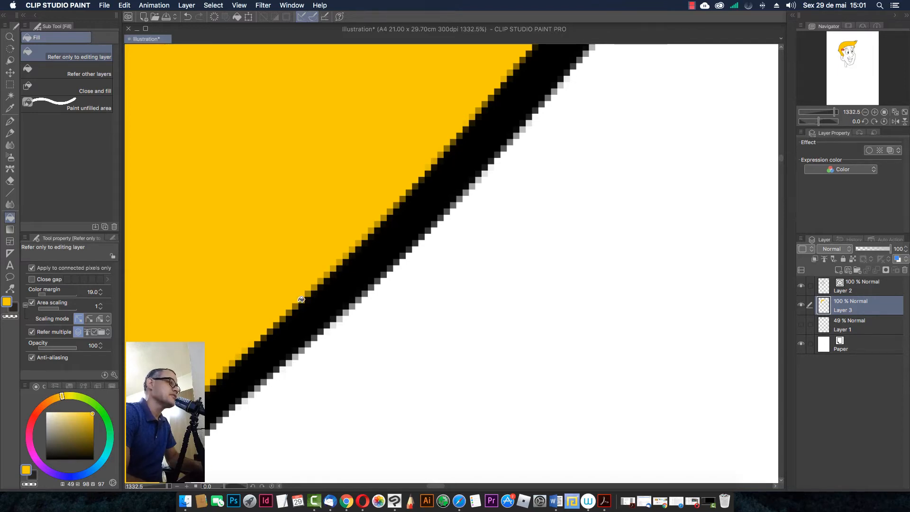
pyautogui.moveTo(324, 297); pyautogui.dragTo(274, 309)
pyautogui.moveTo(508, 207); pyautogui.dragTo(442, 201)
pyautogui.moveTo(545, 197); pyautogui.dragTo(523, 195)
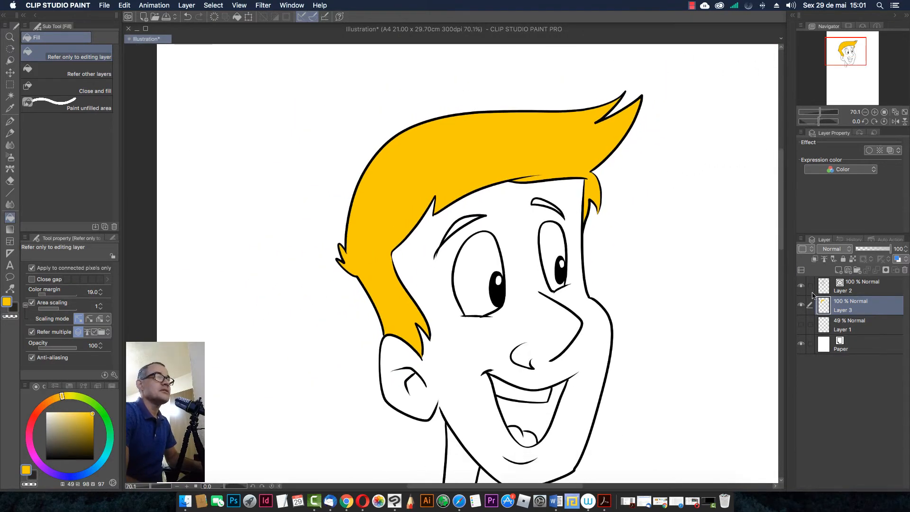
pyautogui.click(802, 287)
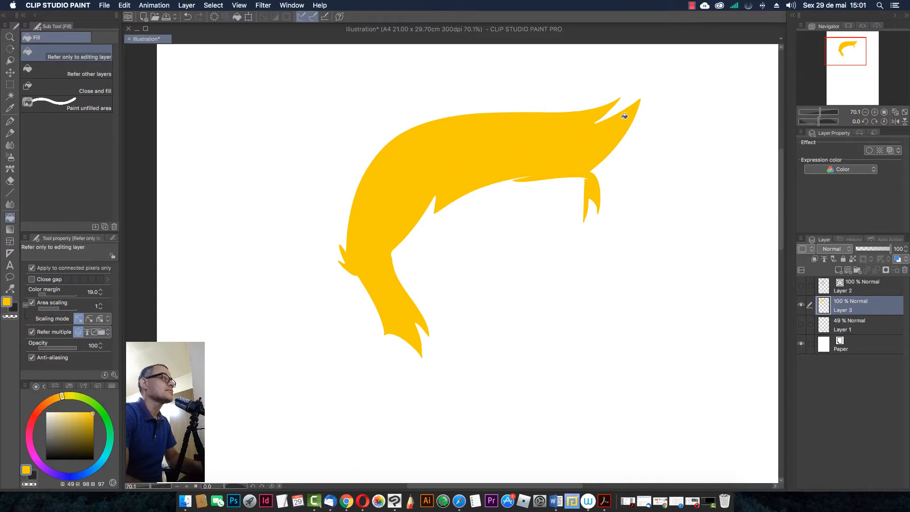
pyautogui.click(801, 287)
pyautogui.click(801, 305)
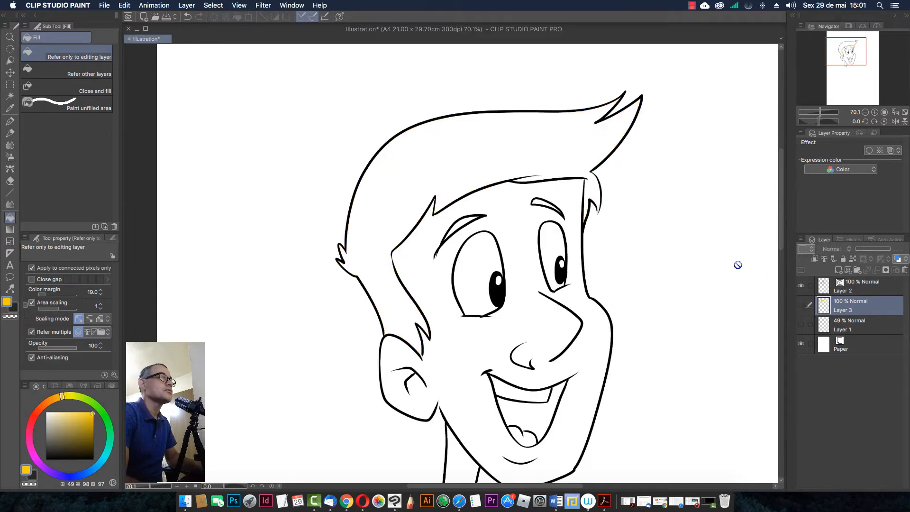
pyautogui.click(801, 305)
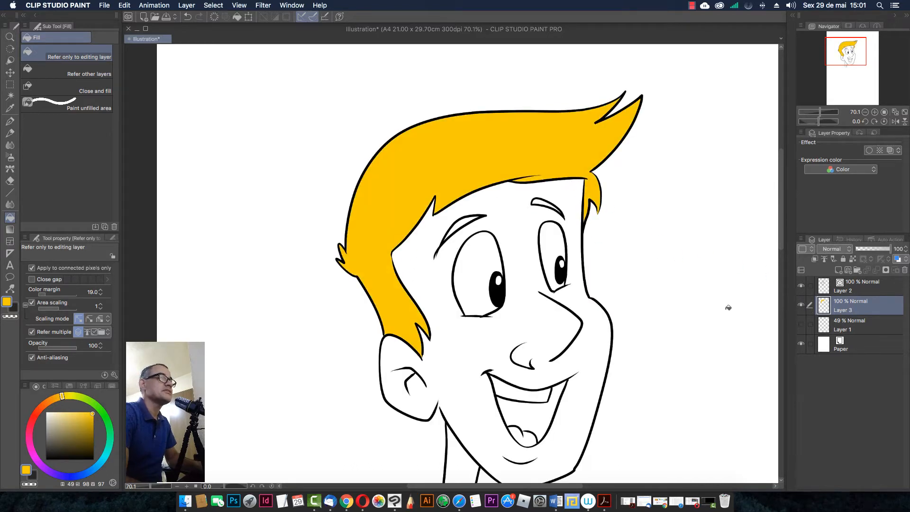
# Add a new raster layer above Layer 3 and set the colour to a light skin tone (H 29, S 44, V 100)
pyautogui.scroll(1, 534, 282)
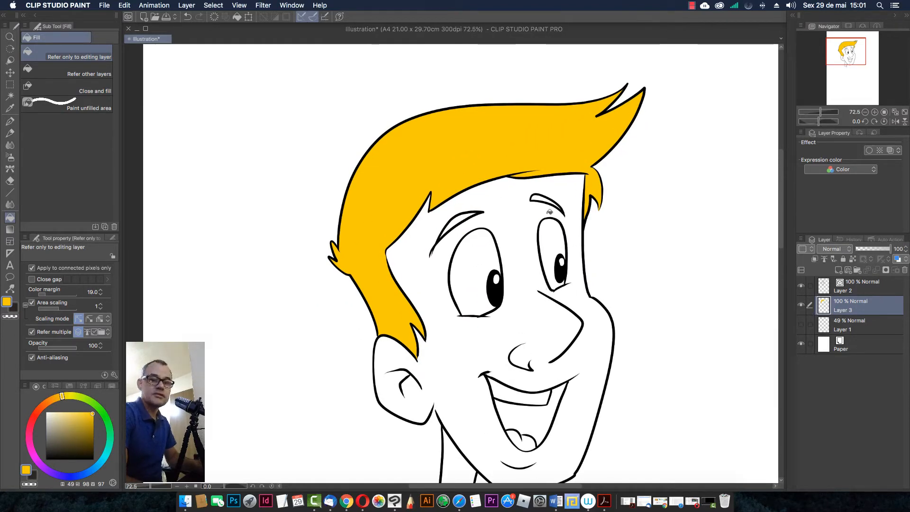
pyautogui.moveTo(435, 249); pyautogui.dragTo(508, 292)
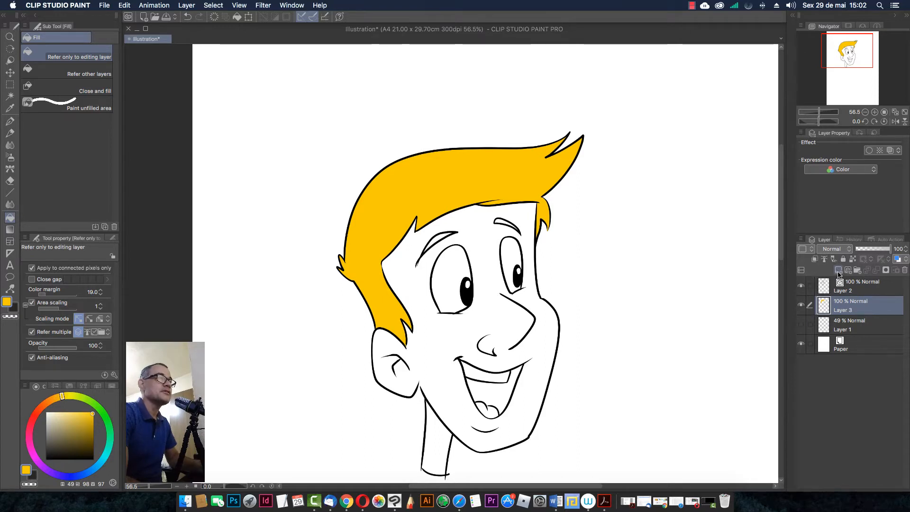
pyautogui.click(838, 271)
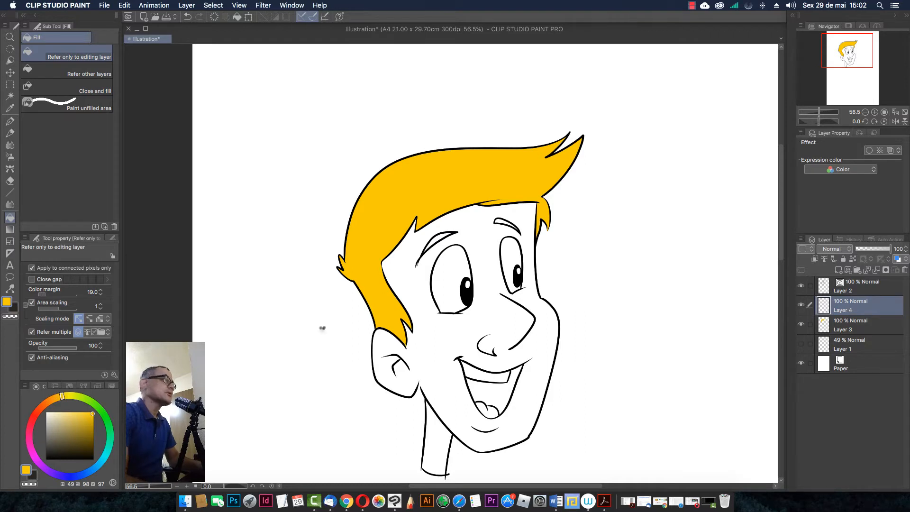
pyautogui.click(49, 401)
pyautogui.click(66, 411)
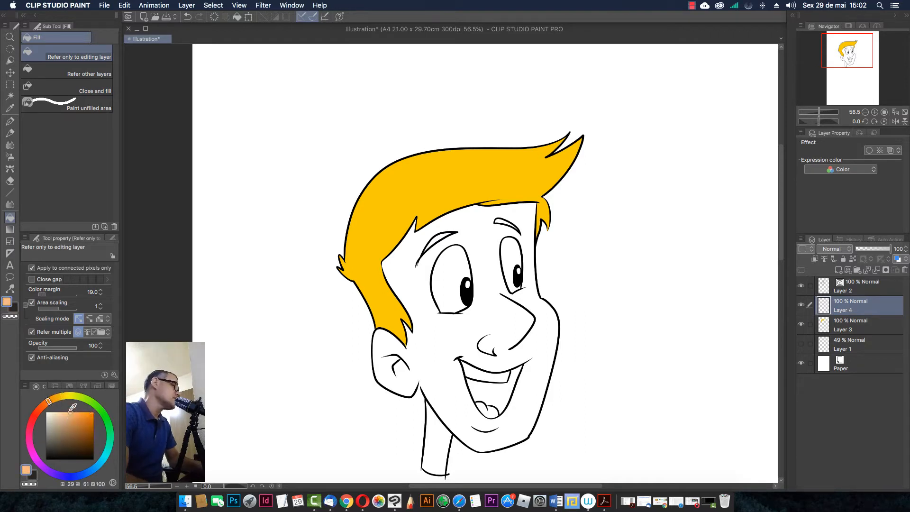
# Try filling the face with the skin tone, check the gap between the ear and the jaw line, and undo the fill
pyautogui.click(426, 340)
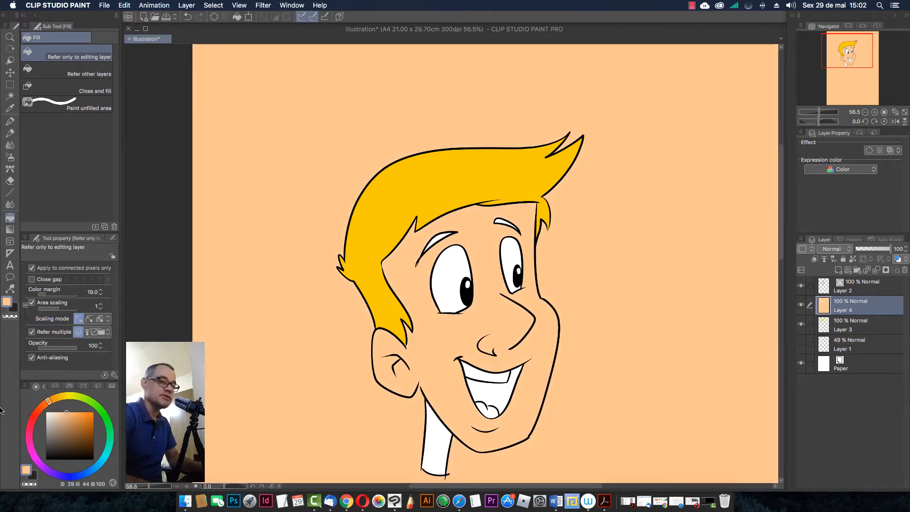
pyautogui.moveTo(404, 382); pyautogui.dragTo(475, 375)
pyautogui.moveTo(508, 331); pyautogui.dragTo(410, 184)
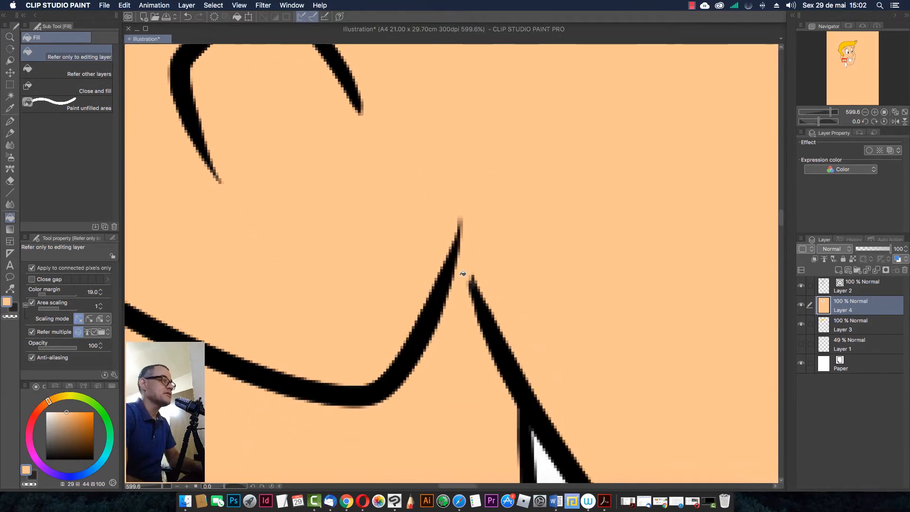
pyautogui.scroll(-10, 462, 265)
pyautogui.moveTo(482, 265); pyautogui.dragTo(441, 290)
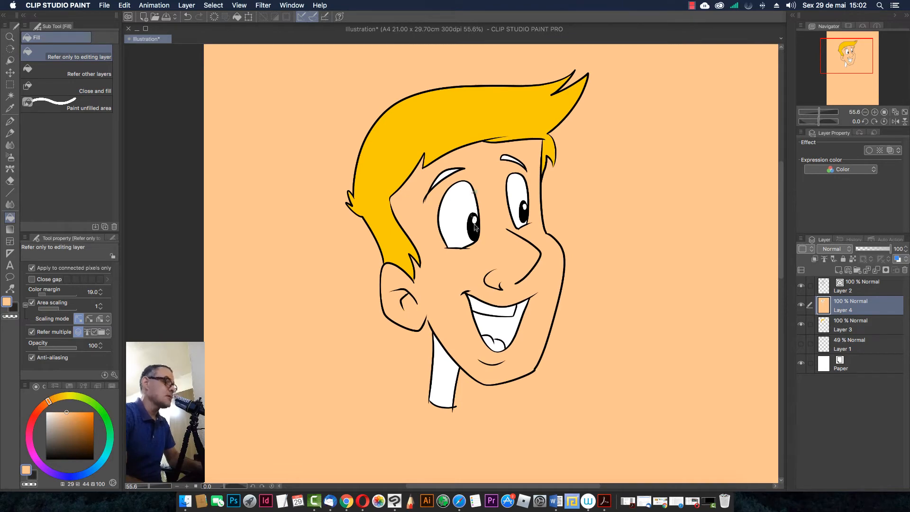
pyautogui.press('super+z')
# Examine the small gap in the line art between the ear lobe and the jaw line up close
pyautogui.scroll(3, 452, 270)
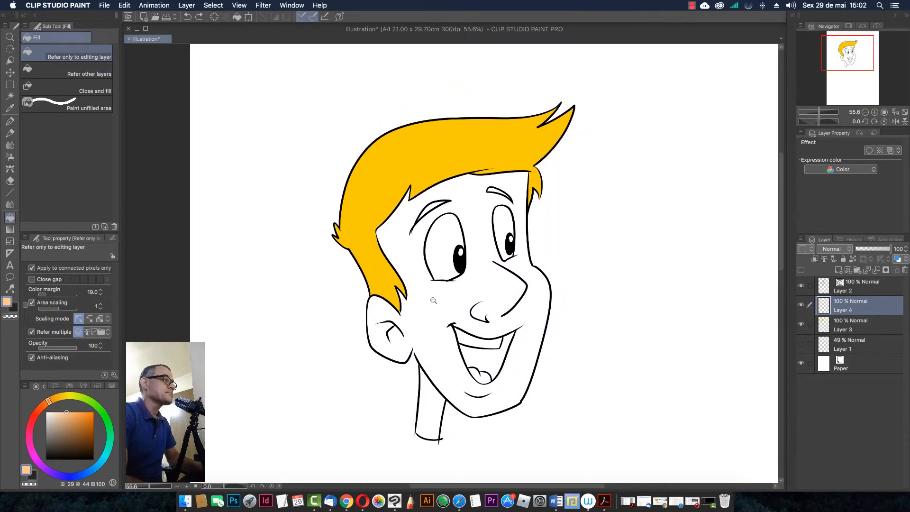
pyautogui.moveTo(434, 300); pyautogui.dragTo(428, 288)
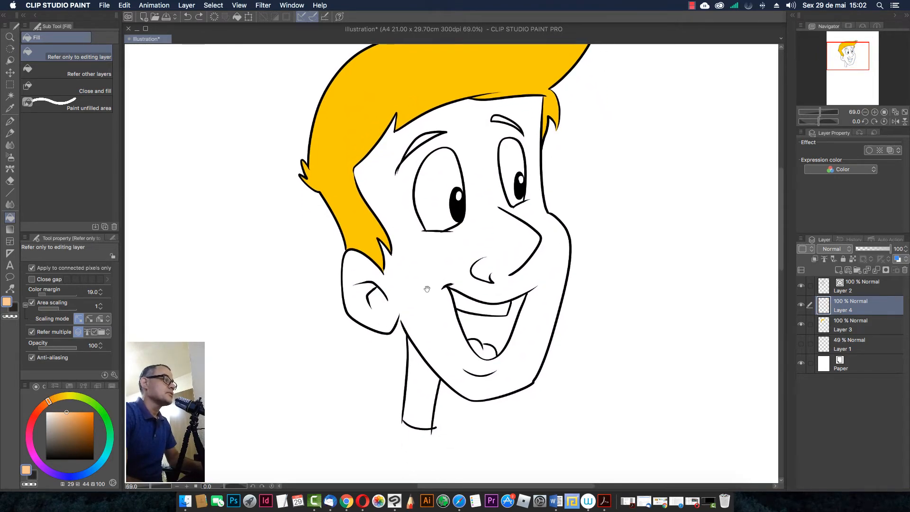
pyautogui.moveTo(427, 257); pyautogui.dragTo(424, 284)
pyautogui.scroll(3, 421, 333)
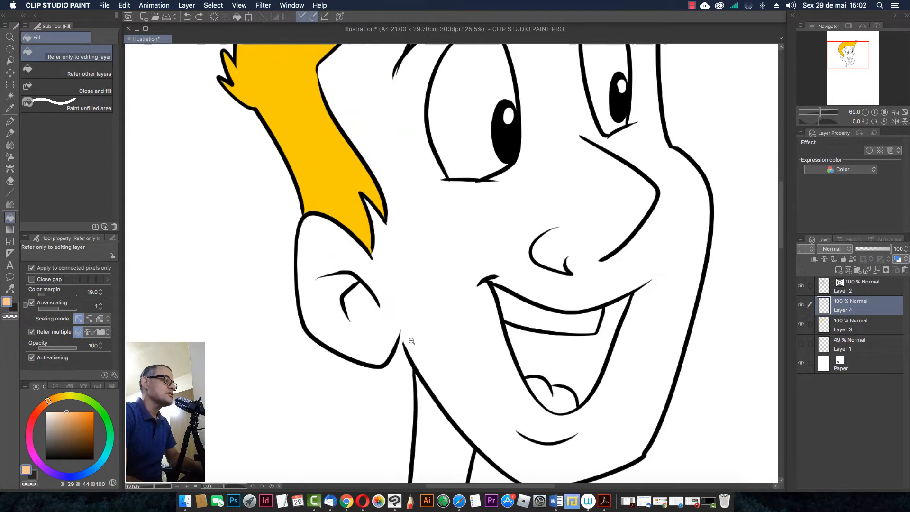
pyautogui.scroll(-4, 424, 365)
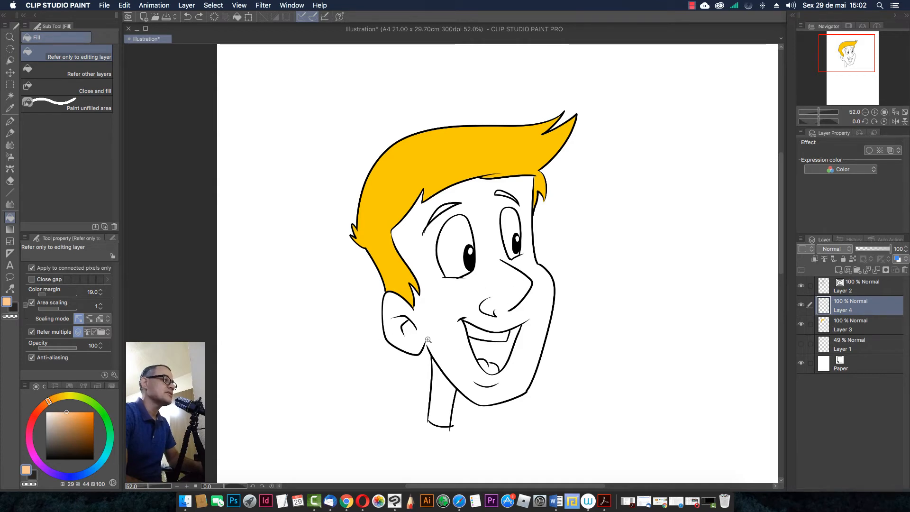
pyautogui.scroll(3, 443, 339)
pyautogui.scroll(2, 449, 334)
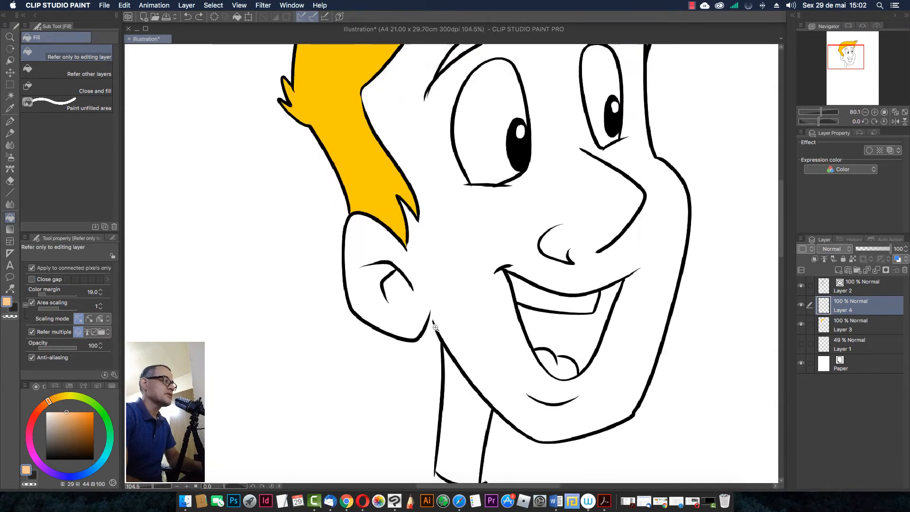
pyautogui.scroll(-6, 445, 330)
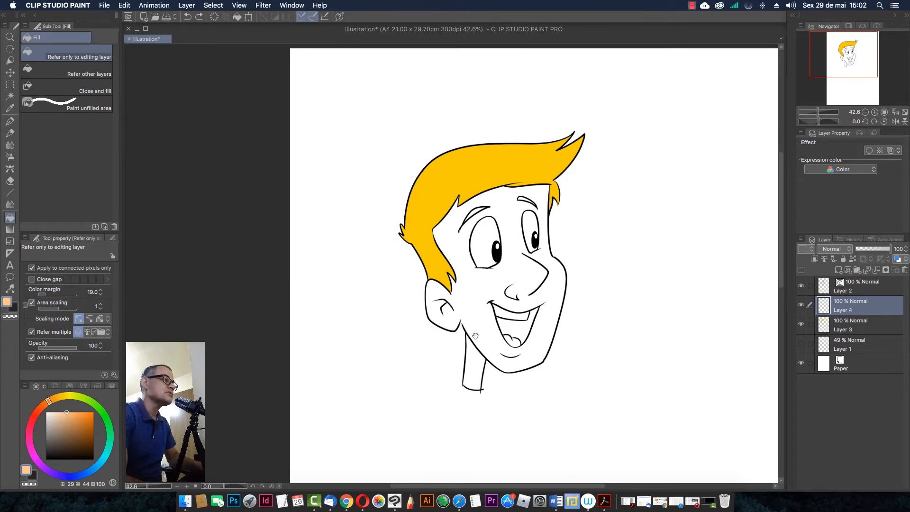
pyautogui.scroll(2, 470, 329)
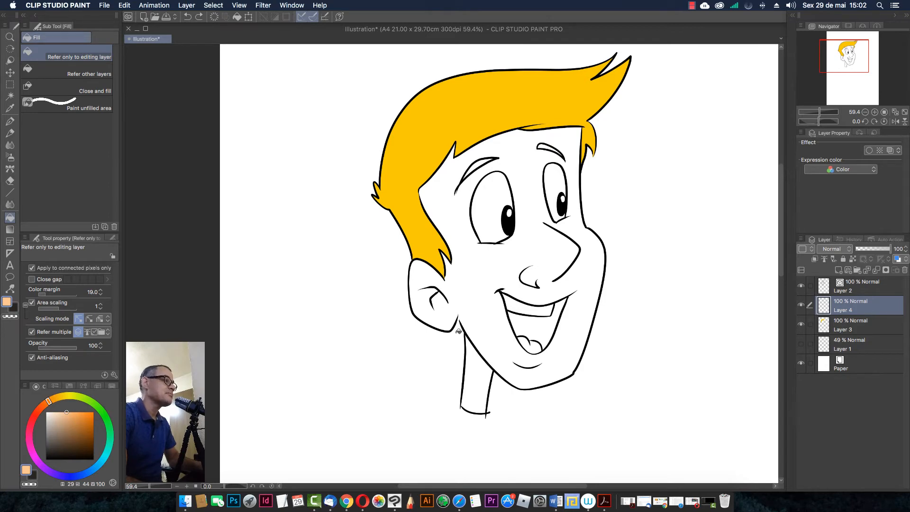
pyautogui.scroll(8, 462, 324)
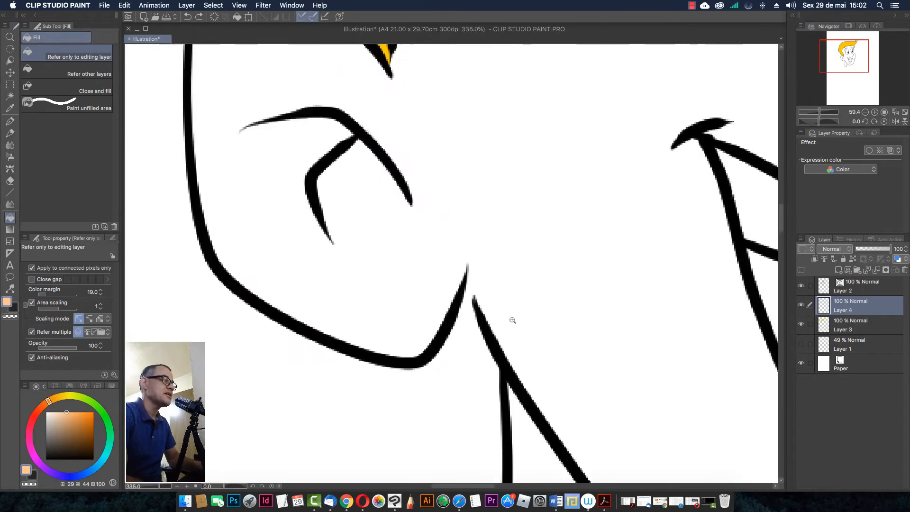
# Try to close the gap between the ear lobe and the jaw line with a black G-pen stroke on Layer 2
pyautogui.click(842, 289)
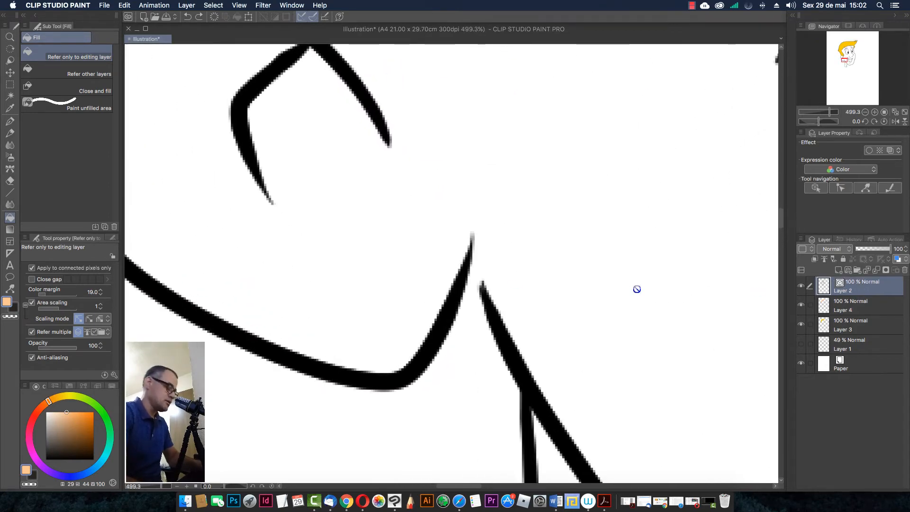
pyautogui.press('p')
pyautogui.keyDown('alt'); pyautogui.click(504, 324); pyautogui.keyUp('alt')
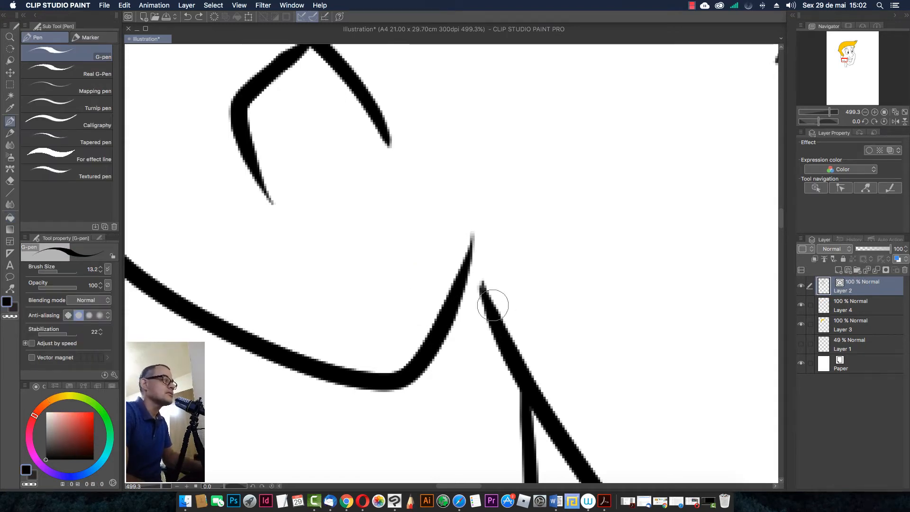
pyautogui.moveTo(493, 306); pyautogui.dragTo(473, 262)
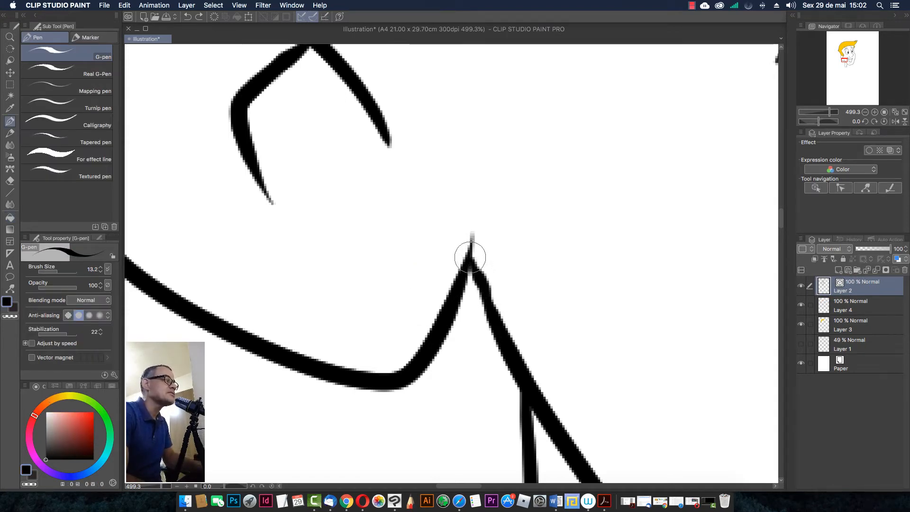
pyautogui.scroll(-8, 516, 264)
pyautogui.moveTo(537, 263); pyautogui.dragTo(434, 275)
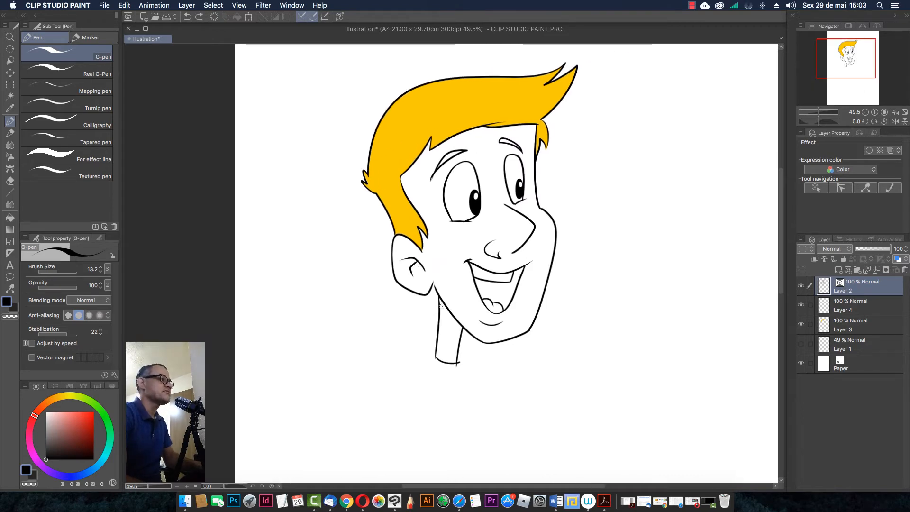
# Select Layer 4 and enable the Fill tool's Close gap option at its third level
pyautogui.scroll(6, 456, 284)
pyautogui.scroll(-2, 488, 270)
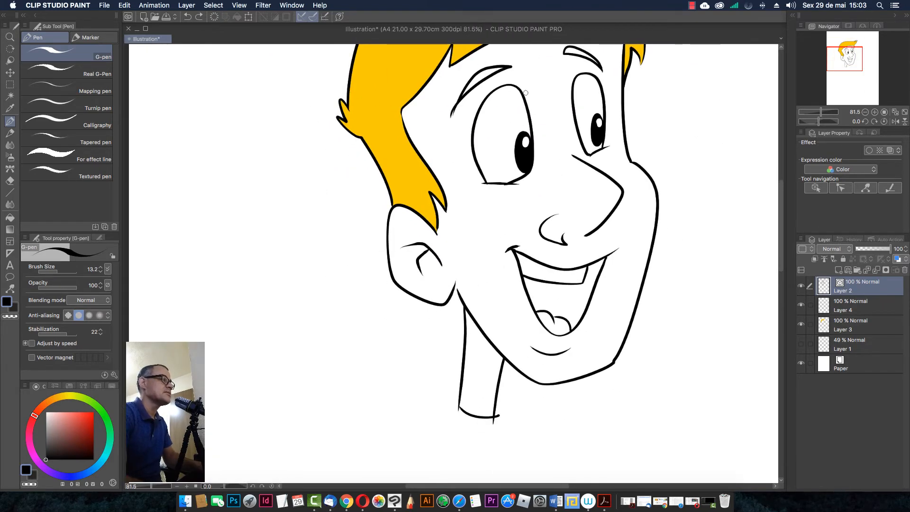
pyautogui.scroll(2, 531, 250)
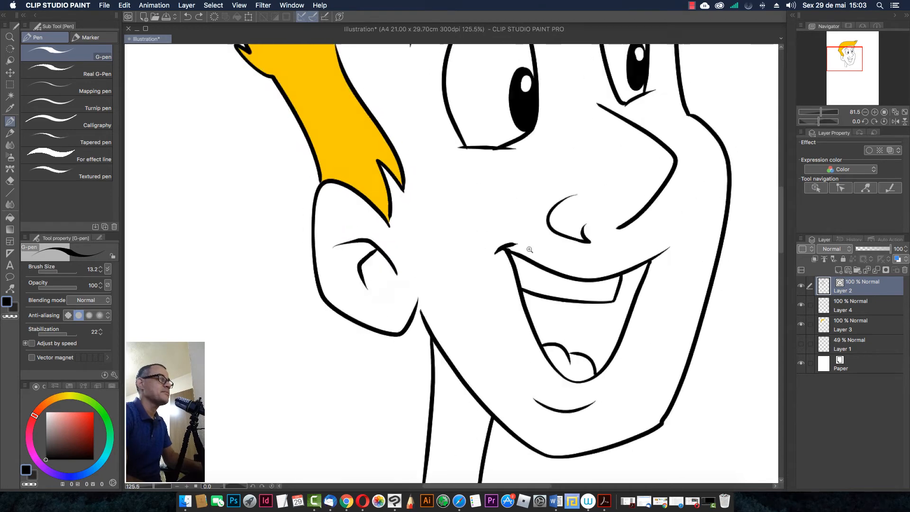
pyautogui.scroll(-3, 488, 274)
pyautogui.moveTo(487, 274); pyautogui.dragTo(435, 280)
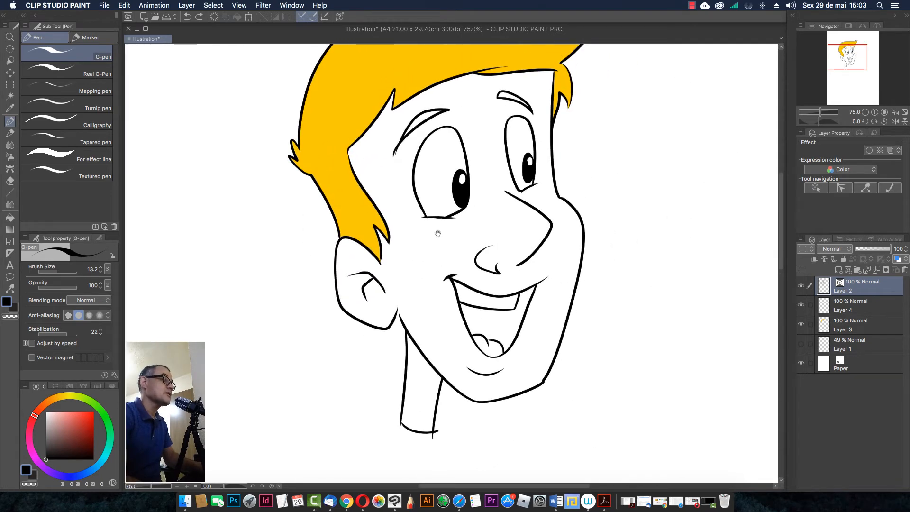
pyautogui.moveTo(437, 209); pyautogui.dragTo(429, 227)
pyautogui.click(846, 309)
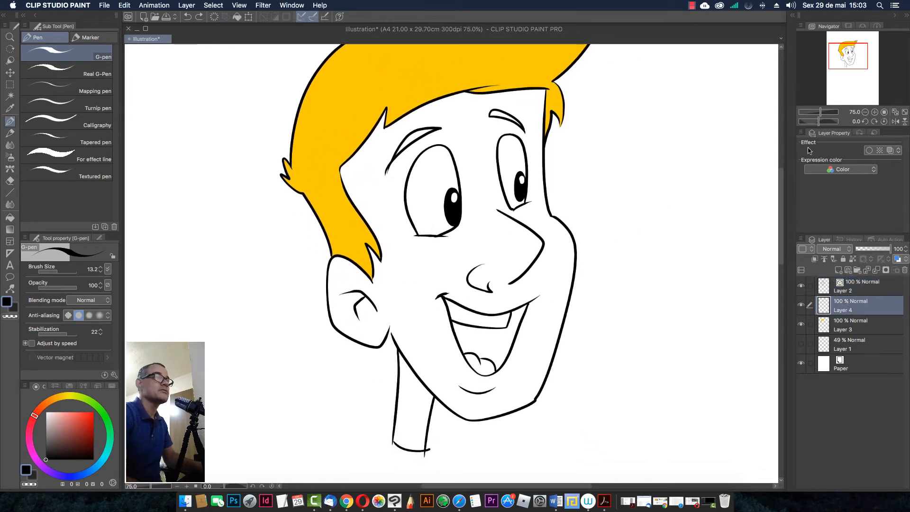
pyautogui.click(10, 218)
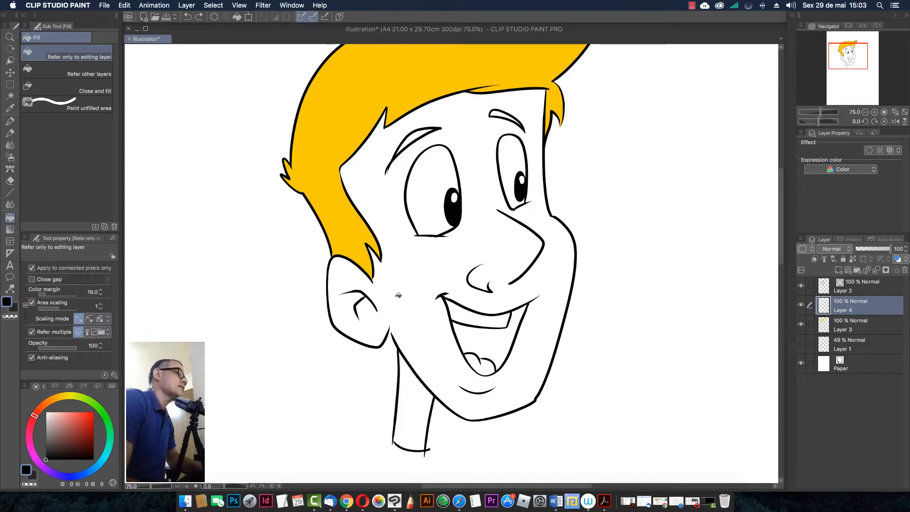
pyautogui.click(32, 280)
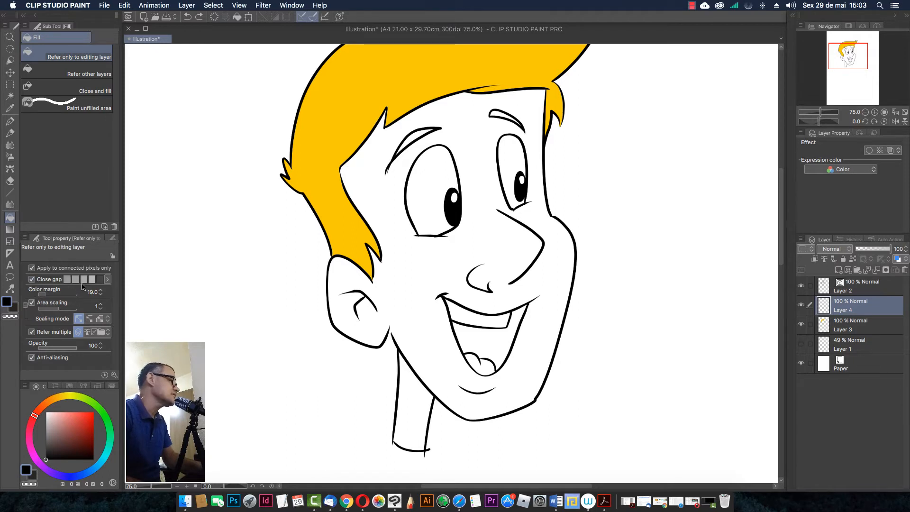
pyautogui.click(84, 281)
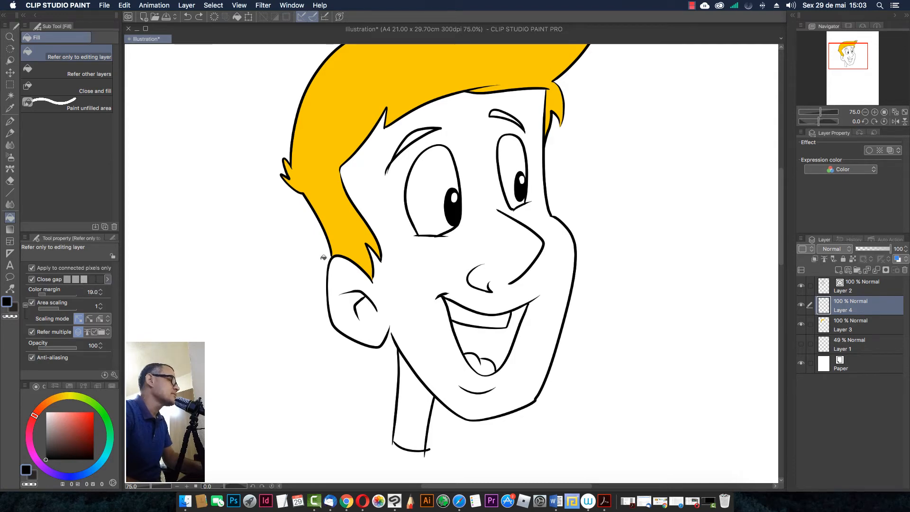
# Set the drawing colour to a light pinkish skin tone (H 23, S 29, V 100)
pyautogui.moveTo(369, 281)
pyautogui.mouseDown()
pyautogui.moveTo(378, 281)
pyautogui.moveTo(357, 281)
pyautogui.mouseUp()
pyautogui.moveTo(388, 305); pyautogui.dragTo(415, 298)
pyautogui.click(51, 401)
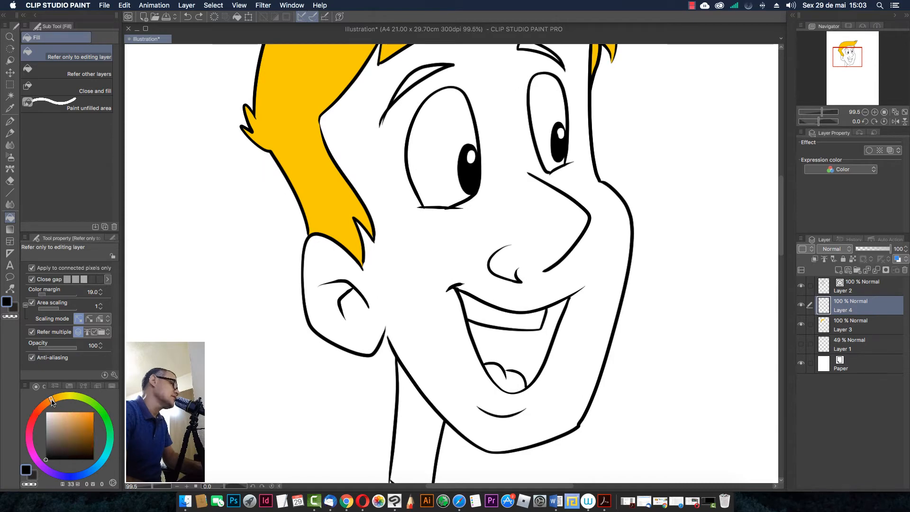
pyautogui.click(65, 412)
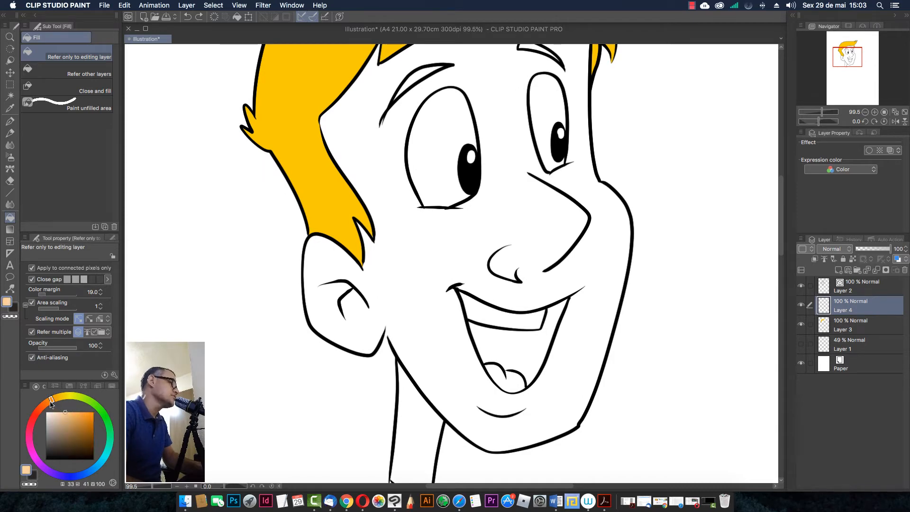
pyautogui.moveTo(52, 402); pyautogui.dragTo(44, 404)
pyautogui.click(63, 411)
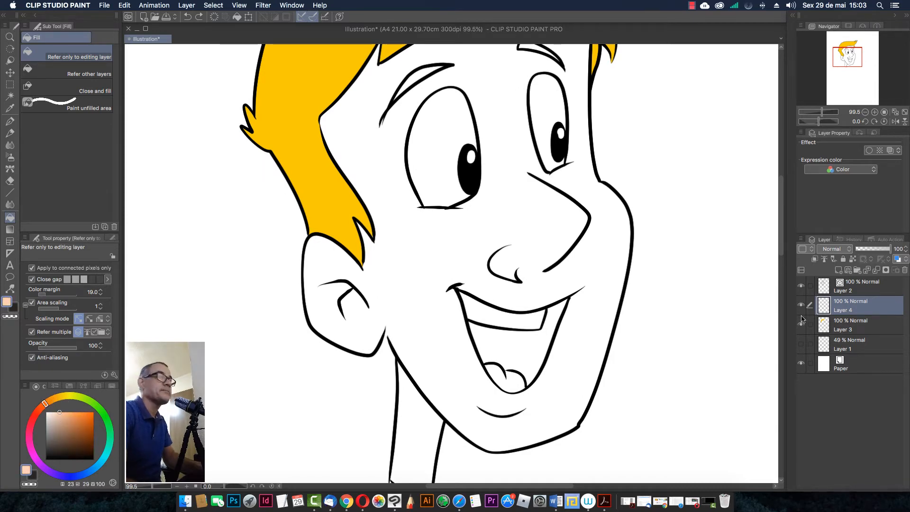
# Try filling the face and ear with the skin tone on Layer 4 and check the fill around the ear and jaw gap
pyautogui.moveTo(441, 249); pyautogui.dragTo(466, 250)
pyautogui.moveTo(316, 445); pyautogui.dragTo(416, 223)
pyautogui.moveTo(420, 264); pyautogui.dragTo(437, 262)
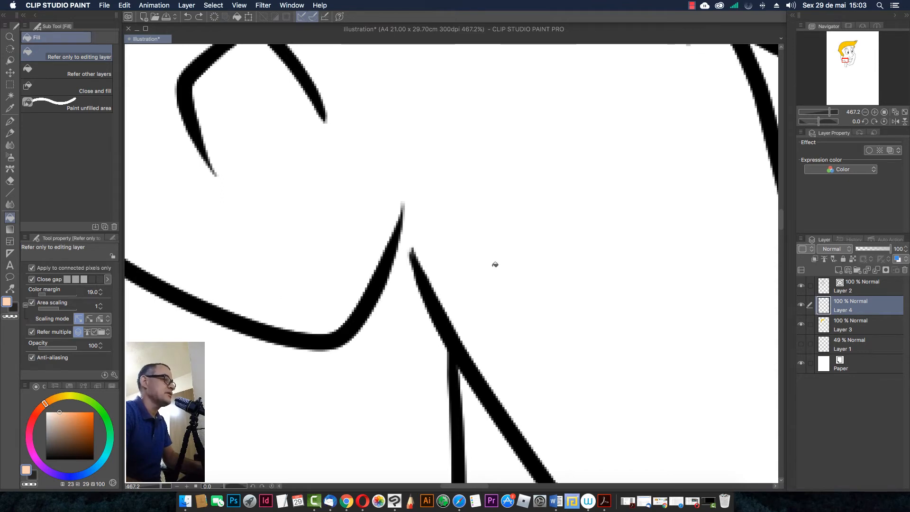
pyautogui.moveTo(494, 266); pyautogui.dragTo(466, 264)
pyautogui.moveTo(532, 240); pyautogui.dragTo(363, 275)
pyautogui.moveTo(458, 263); pyautogui.dragTo(429, 260)
pyautogui.click(421, 261)
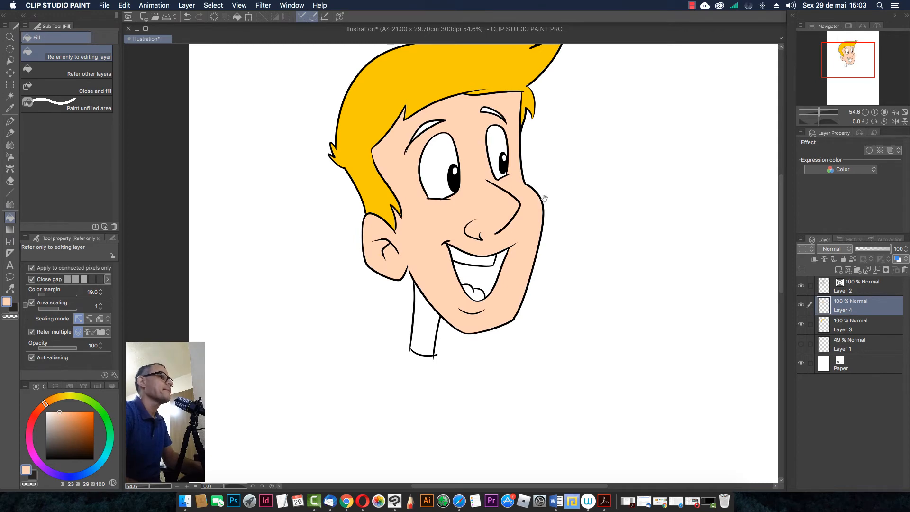
pyautogui.moveTo(388, 283); pyautogui.dragTo(442, 267)
pyautogui.moveTo(582, 228); pyautogui.dragTo(528, 224)
pyautogui.moveTo(585, 178); pyautogui.dragTo(378, 299)
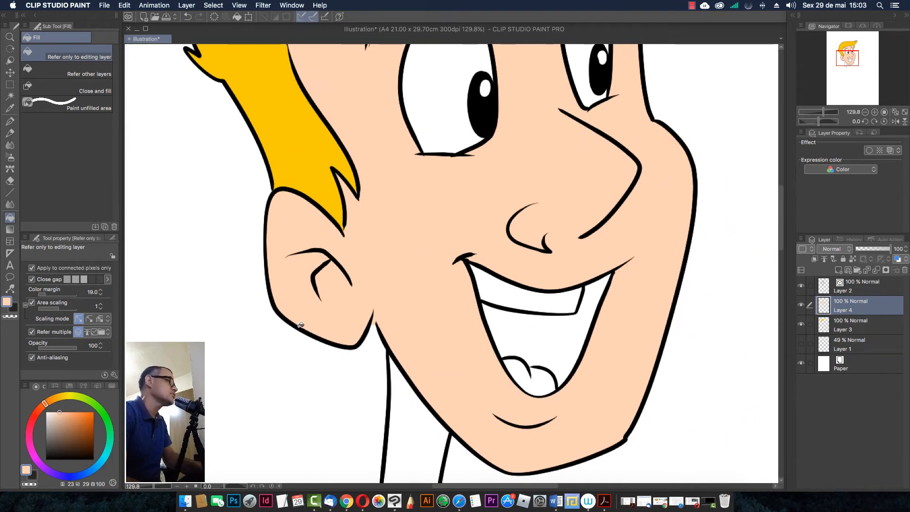
# Raise Close gap to its fourth level, redo the face fill, and fill the neck with the same skin tone
pyautogui.click(92, 279)
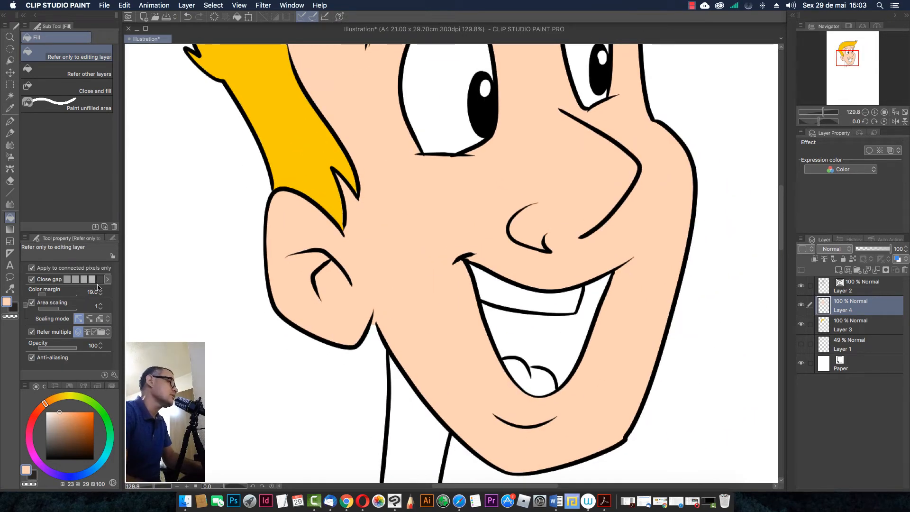
pyautogui.press('super+z')
pyautogui.click(419, 266)
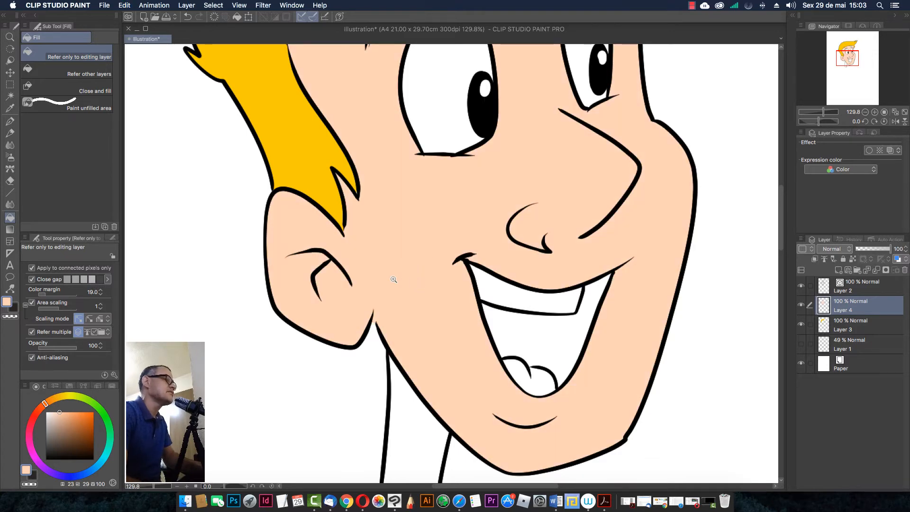
pyautogui.moveTo(394, 279); pyautogui.dragTo(376, 282)
pyautogui.click(411, 360)
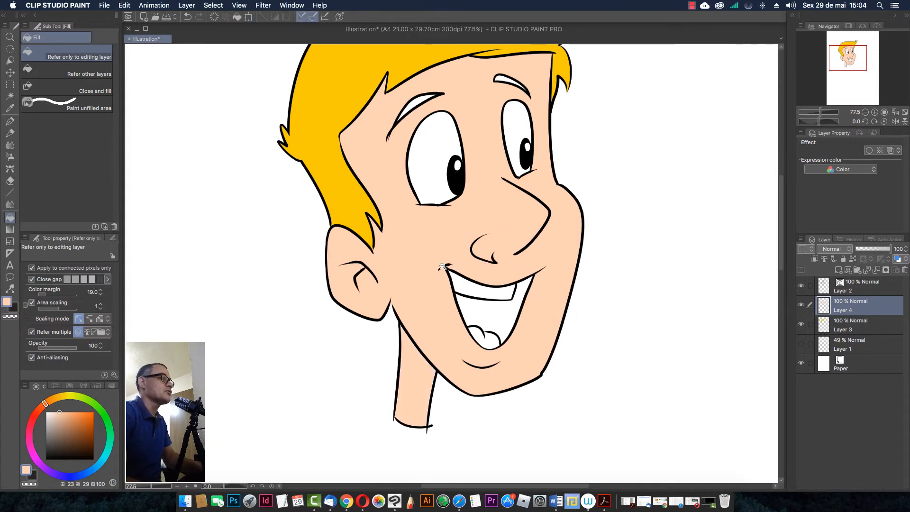
pyautogui.moveTo(458, 266); pyautogui.dragTo(431, 266)
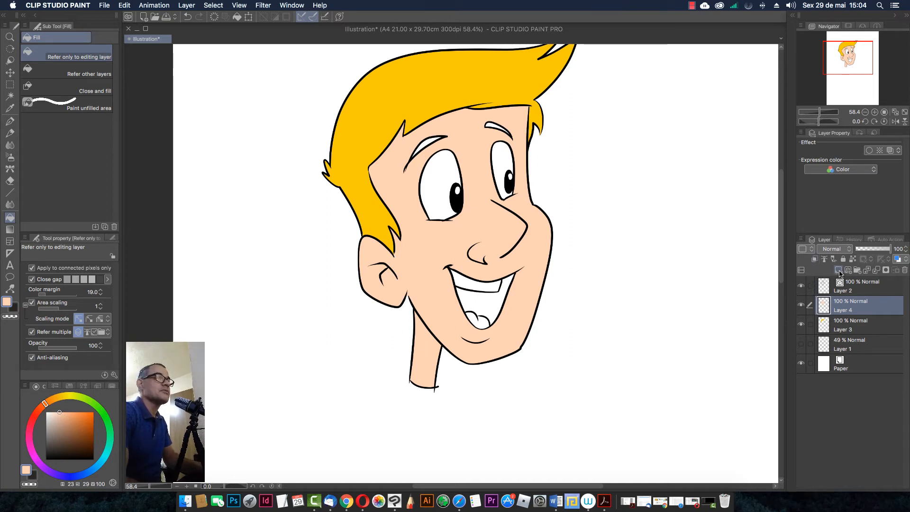
# Add a new raster layer above Layer 4 and fill the mouth interior with dark brown (H 23, S 24, V 25)
pyautogui.click(838, 271)
pyautogui.moveTo(58, 429); pyautogui.dragTo(56, 449)
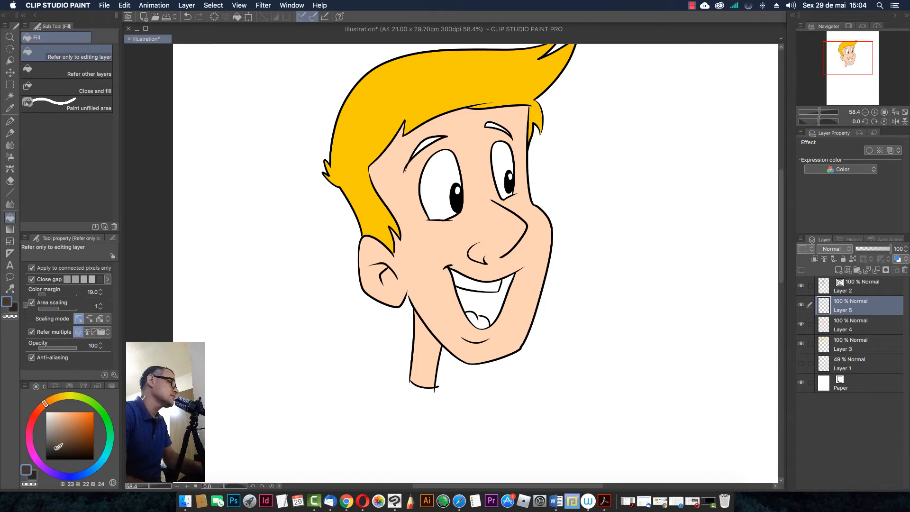
pyautogui.click(483, 299)
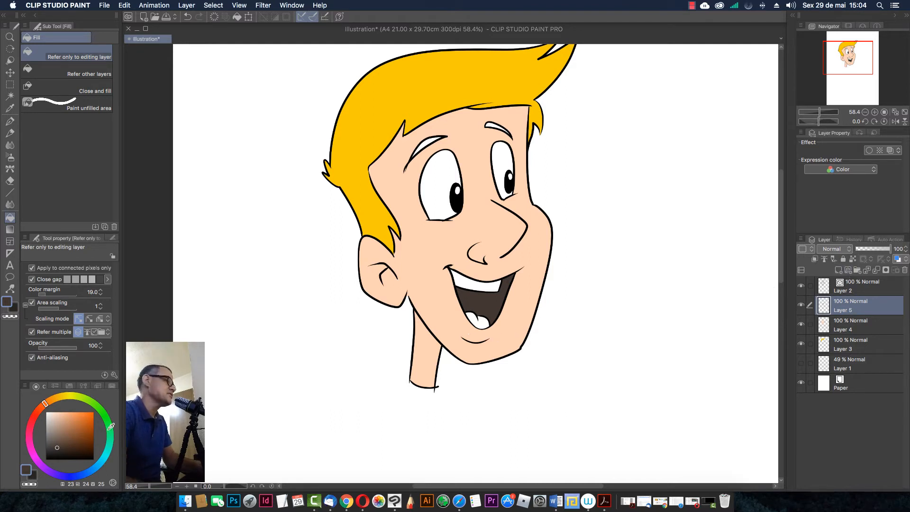
# Add a raster layer above Layer 5 and fill the tongue with orange-red (H 13, S 86, V 77)
pyautogui.click(81, 429)
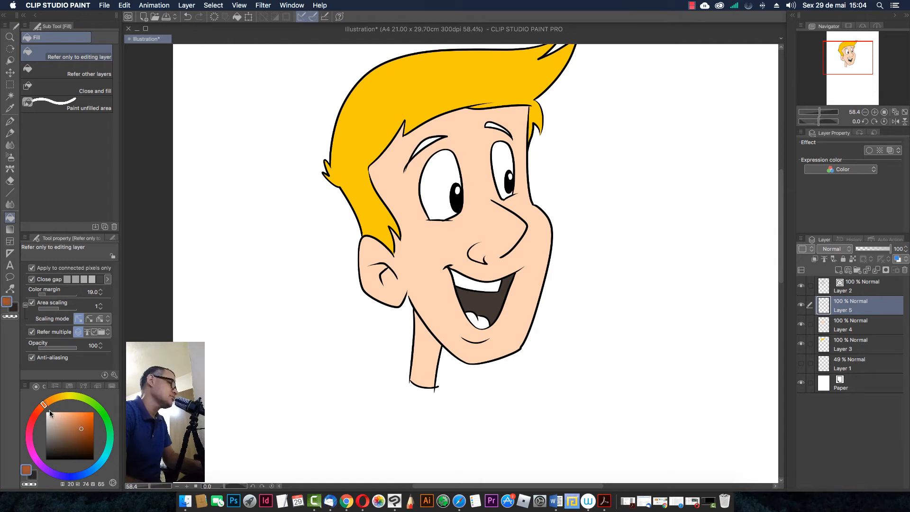
pyautogui.moveTo(44, 404); pyautogui.dragTo(45, 409)
pyautogui.click(86, 423)
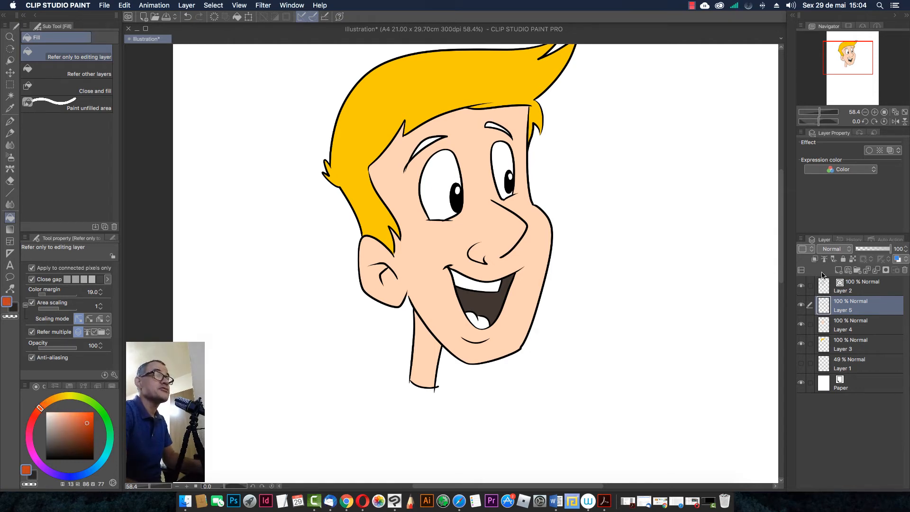
pyautogui.click(839, 270)
pyautogui.click(484, 320)
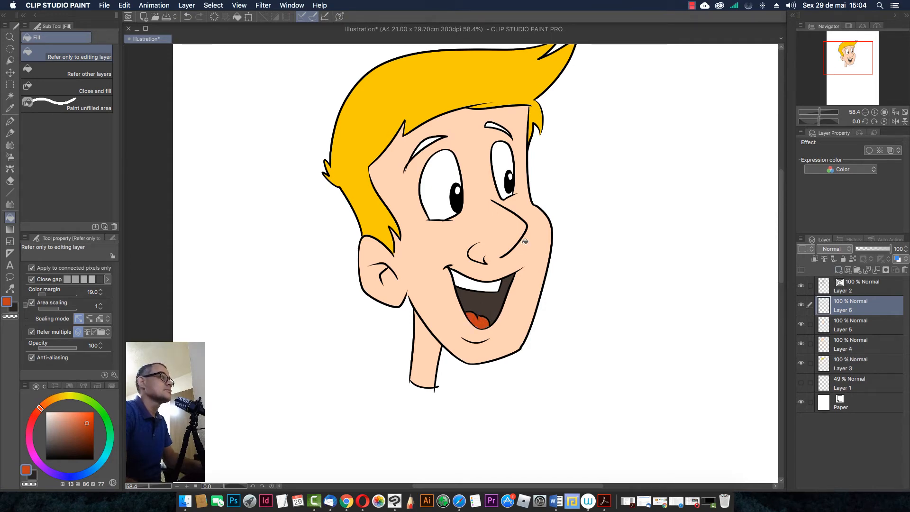
# Add a raster layer above Layer 6 and fill both eyebrows with dark grey (H 13, S 0, V 23)
pyautogui.click(839, 270)
pyautogui.moveTo(54, 442); pyautogui.dragTo(46, 449)
pyautogui.moveTo(435, 135); pyautogui.dragTo(441, 136)
pyautogui.click(435, 140)
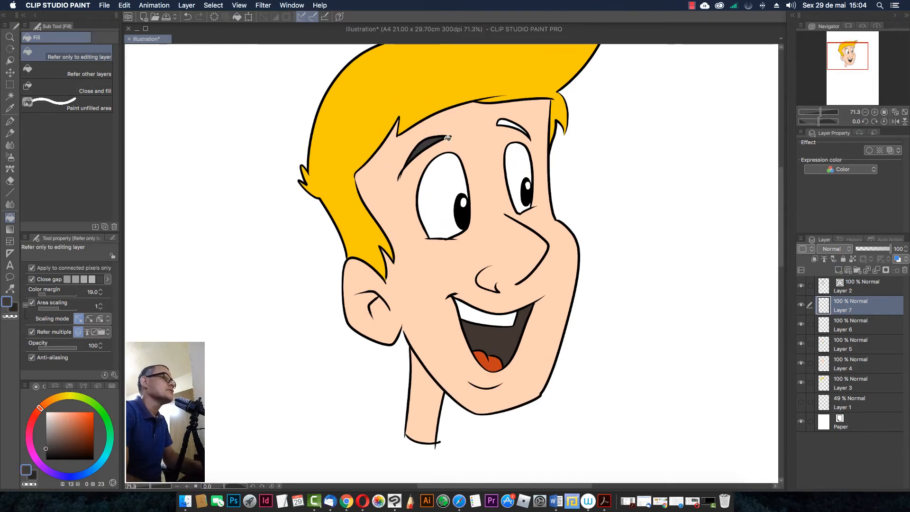
pyautogui.click(511, 124)
pyautogui.keyDown('alt'); pyautogui.click(448, 183); pyautogui.keyUp('alt')
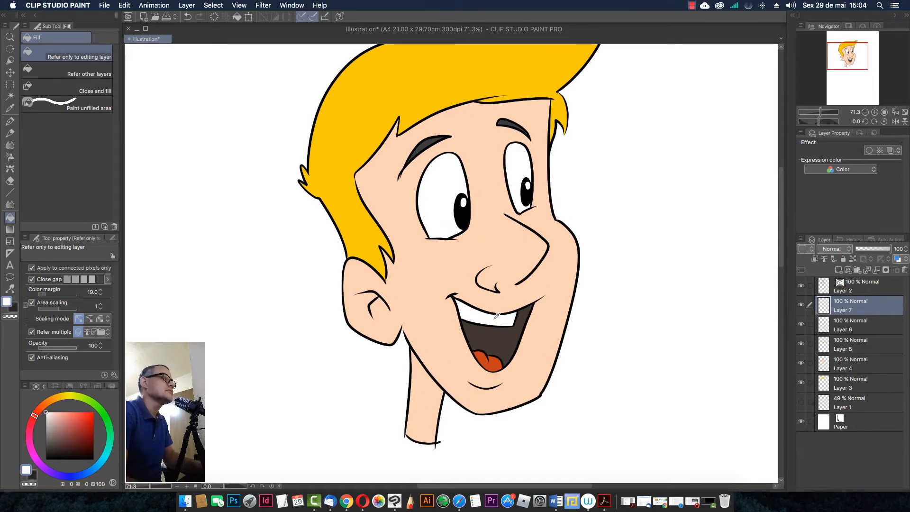
pyautogui.moveTo(568, 295); pyautogui.dragTo(497, 297)
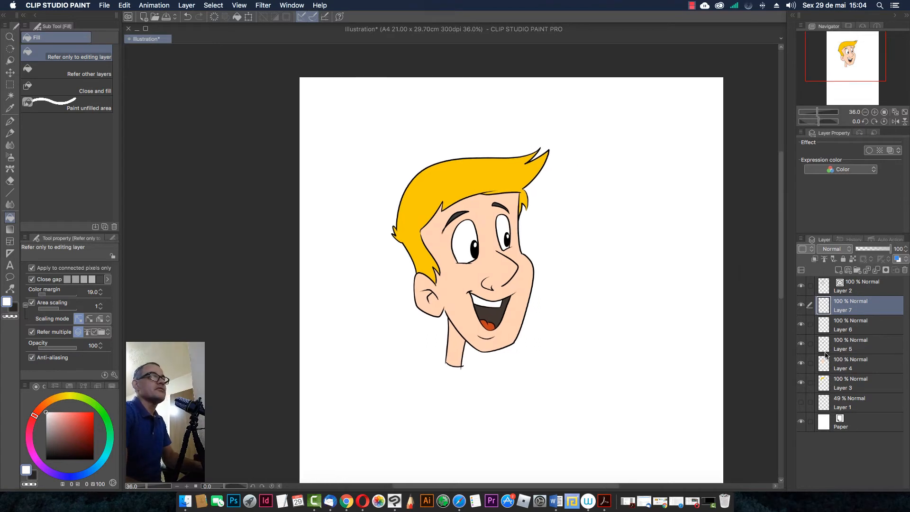
# Hide the Layer 2 line art, try moving the colour layers such as the hair, undo the moves, and show the line art again
pyautogui.click(801, 286)
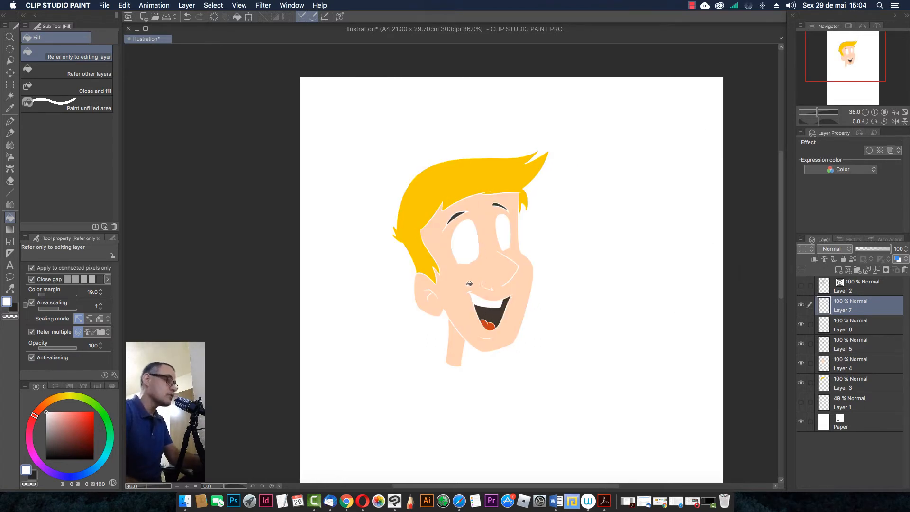
pyautogui.press('k')
pyautogui.moveTo(462, 277); pyautogui.dragTo(486, 279)
pyautogui.press('super+z')
pyautogui.moveTo(455, 185); pyautogui.dragTo(471, 153)
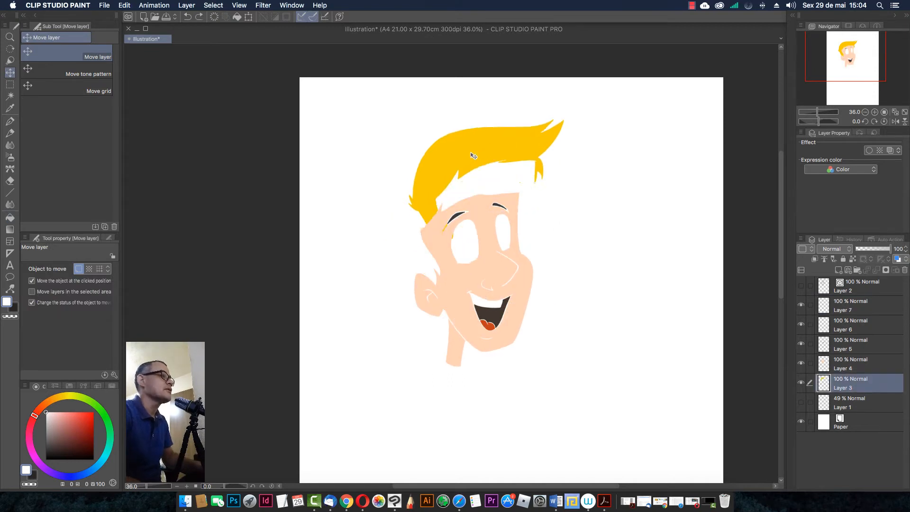
pyautogui.press('super+z')
pyautogui.click(491, 317)
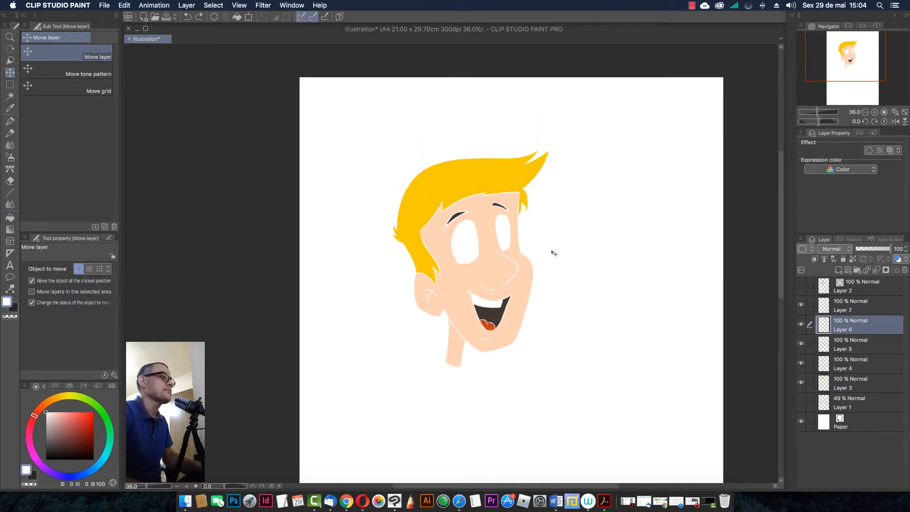
pyautogui.click(801, 287)
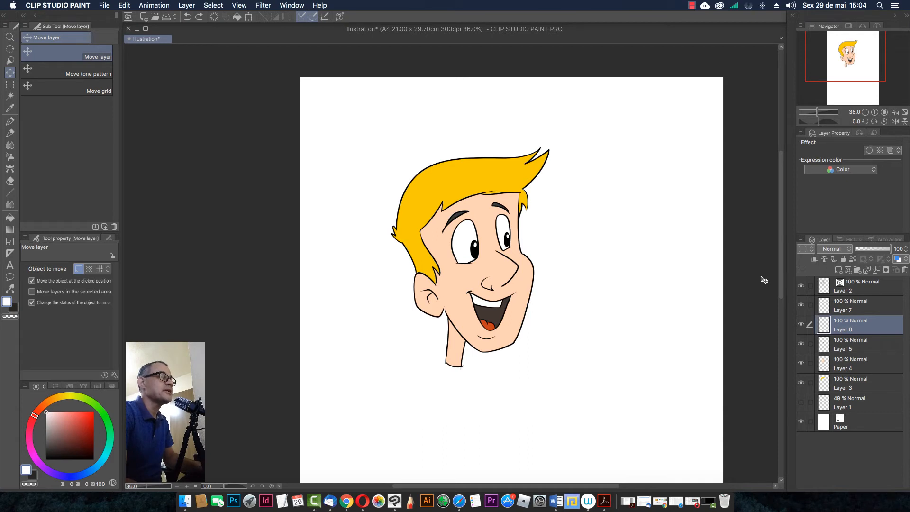
# Lock the transparent pixels on the colour layers, Layer 3 through Layer 7
pyautogui.click(844, 307)
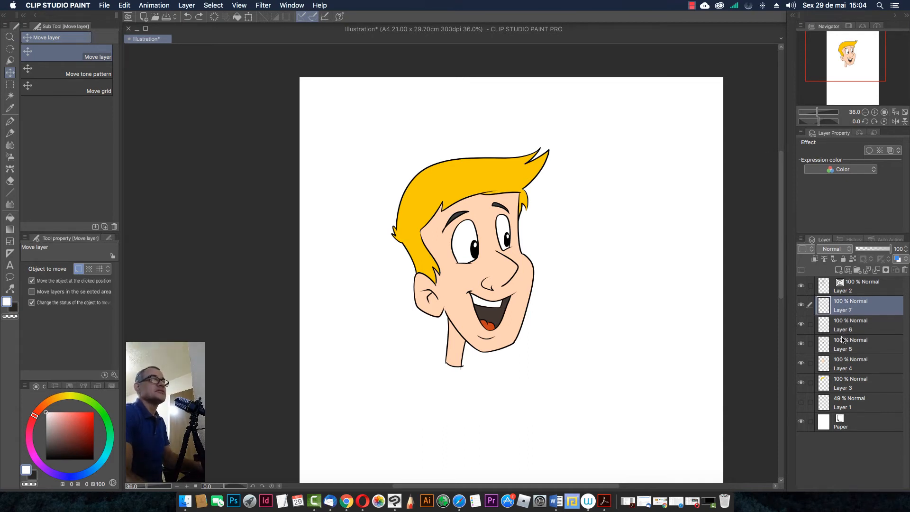
pyautogui.keyDown('shift'); pyautogui.click(844, 386); pyautogui.keyUp('shift')
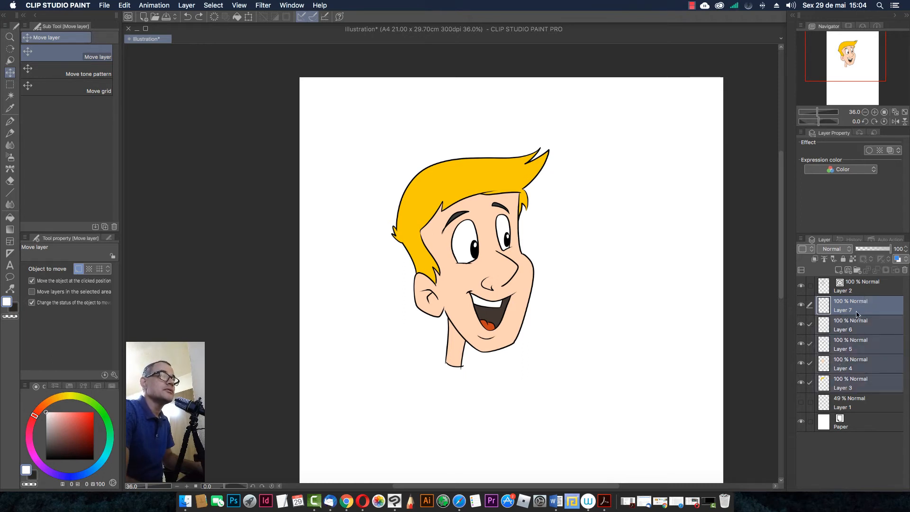
pyautogui.click(853, 259)
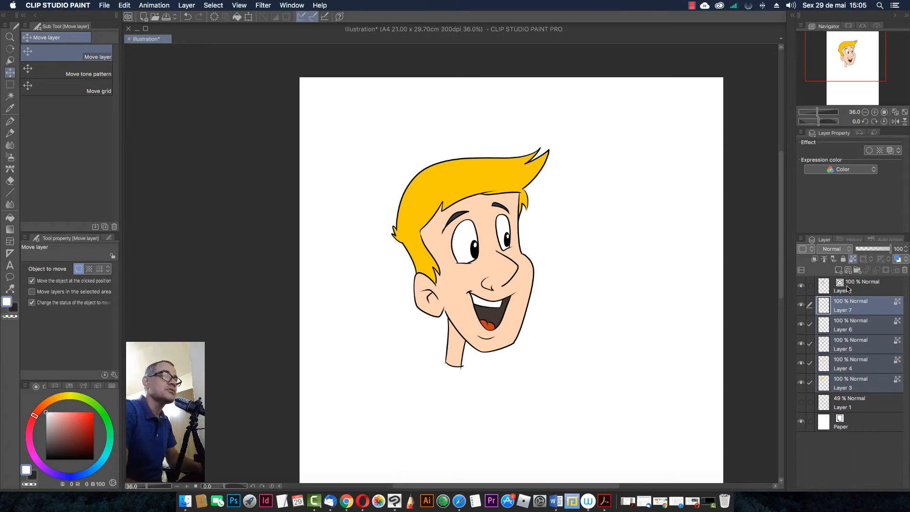
# Make the skin layer (Layer 4) active and switch to the Shadow airbrush
pyautogui.click(855, 308)
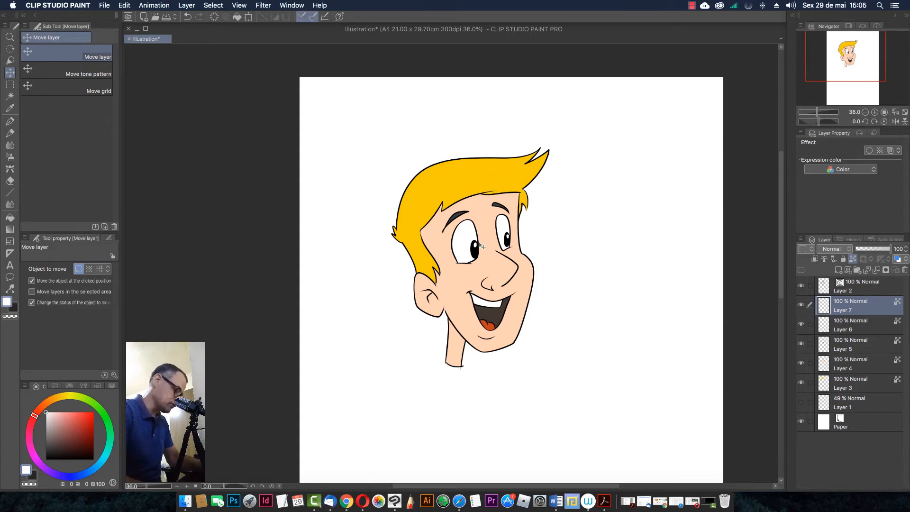
pyautogui.press('b')
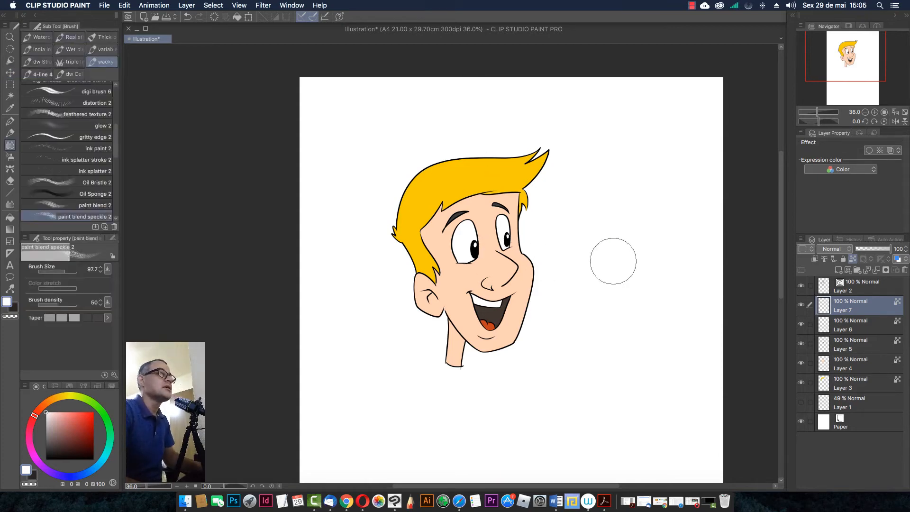
pyautogui.press('k')
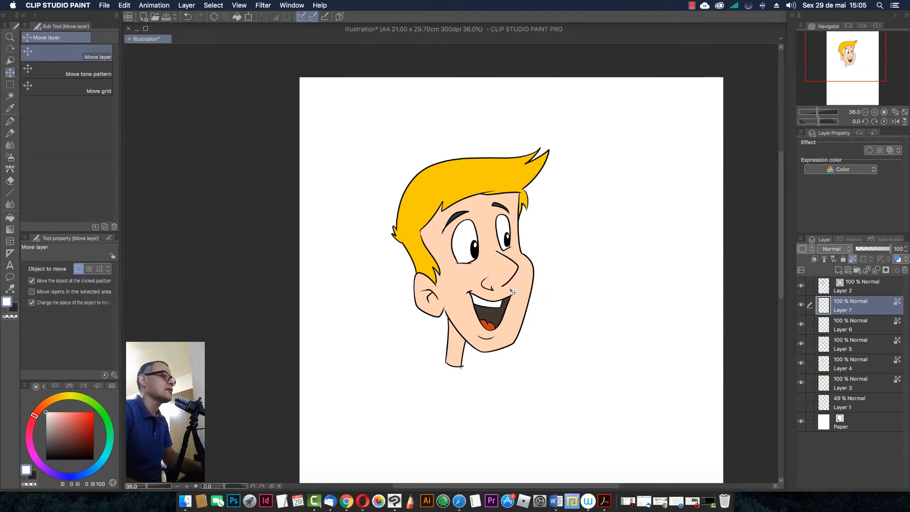
pyautogui.moveTo(496, 271); pyautogui.dragTo(510, 270)
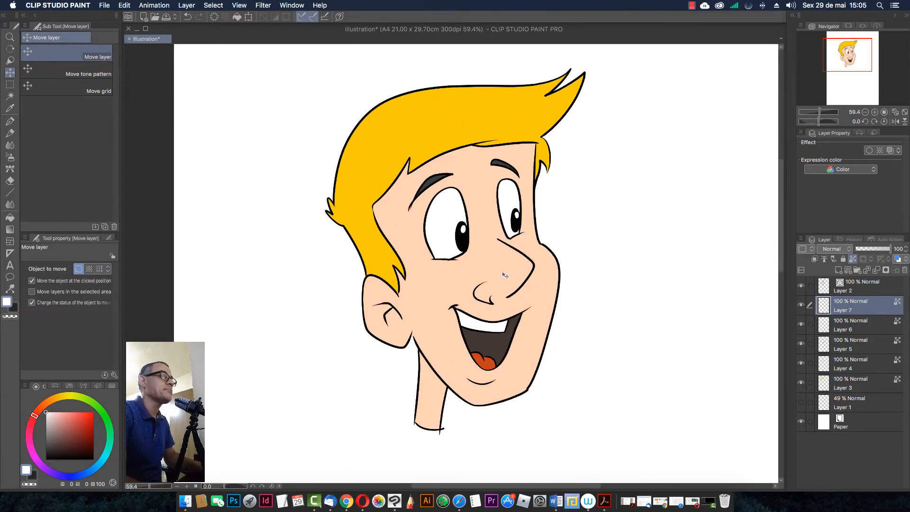
pyautogui.click(505, 275)
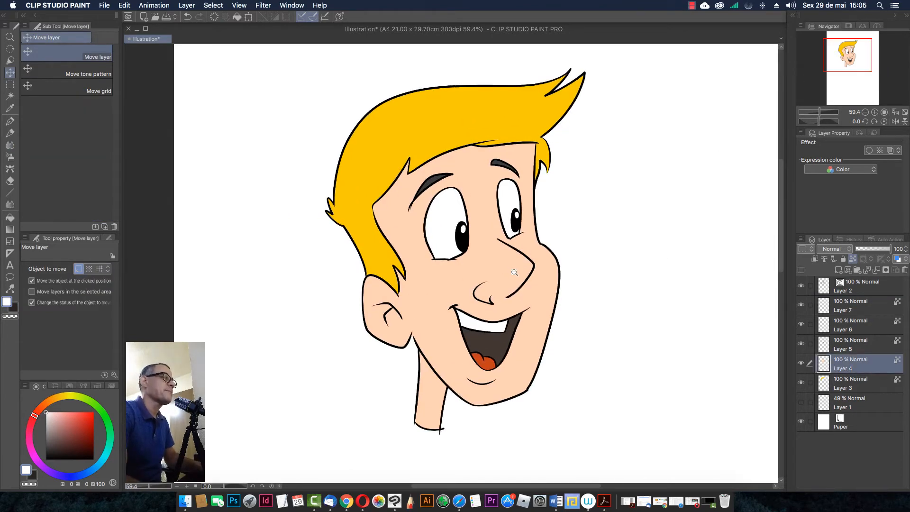
pyautogui.scroll(-1, 515, 272)
pyautogui.press('b')
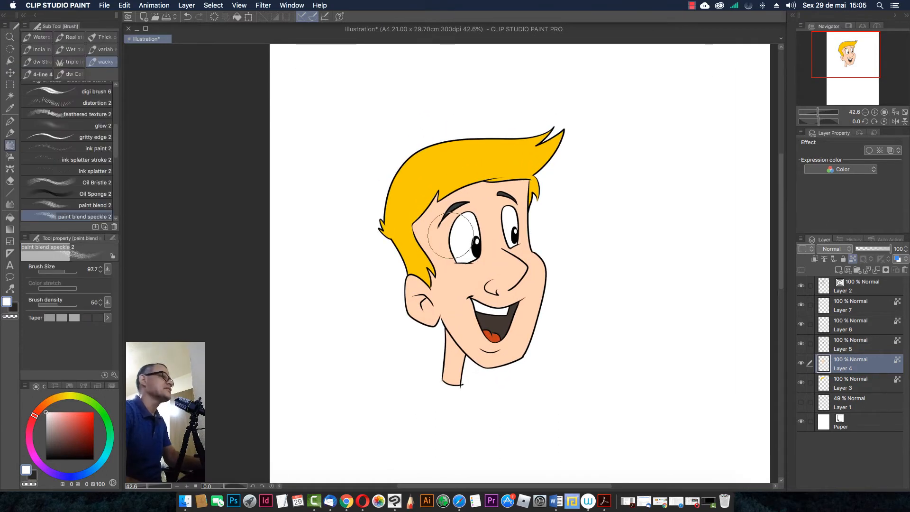
pyautogui.press('b')
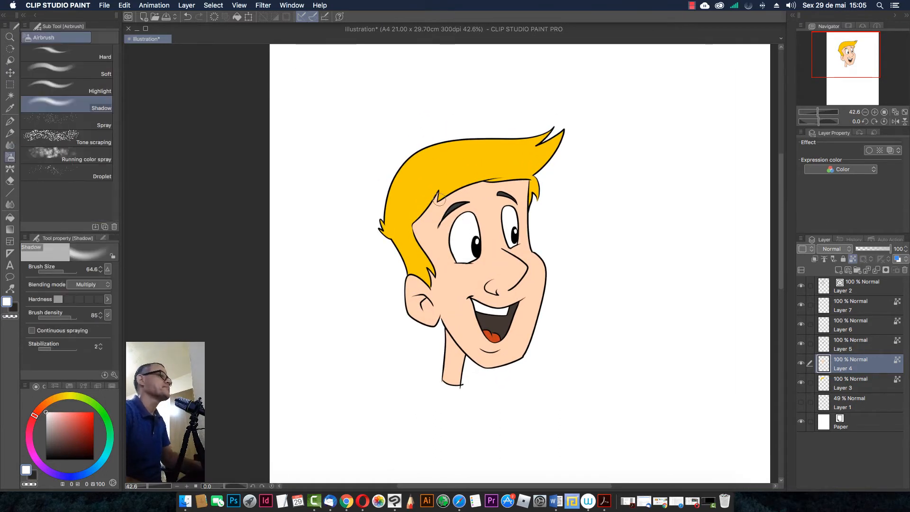
# Try airbrushing a brown shadow (H 23, S 51, V 77) across the nose and cheeks, and undo it
pyautogui.keyDown('alt'); pyautogui.click(458, 281); pyautogui.keyUp('alt')
pyautogui.moveTo(62, 411); pyautogui.dragTo(73, 419)
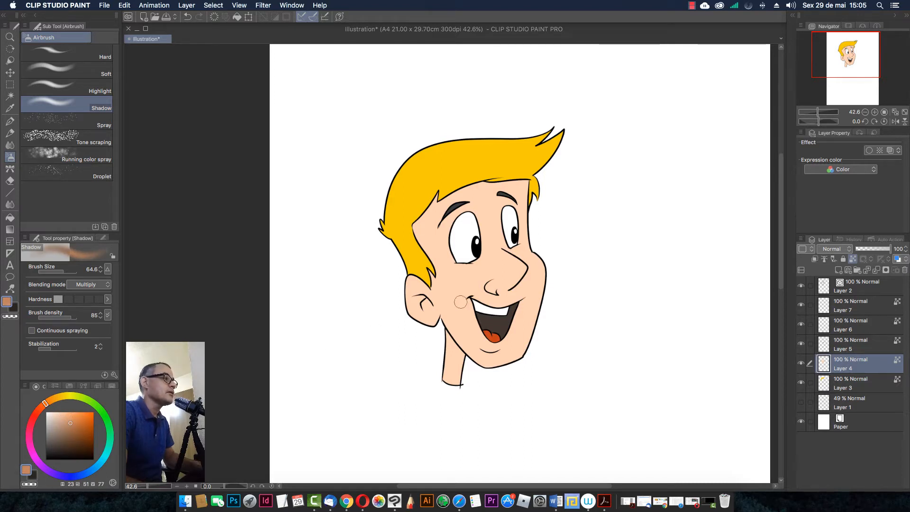
pyautogui.moveTo(460, 283)
pyautogui.mouseDown()
pyautogui.moveTo(589, 263)
pyautogui.moveTo(521, 263)
pyautogui.moveTo(503, 246)
pyautogui.moveTo(509, 218)
pyautogui.moveTo(509, 240)
pyautogui.moveTo(561, 272)
pyautogui.moveTo(495, 284)
pyautogui.mouseUp()
pyautogui.press('super+z')
pyautogui.press('super+z')
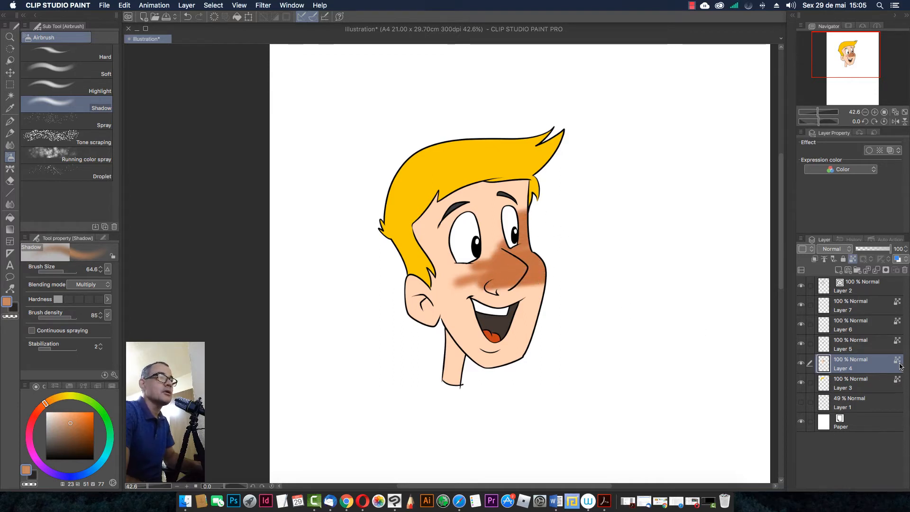
pyautogui.press('super+z')
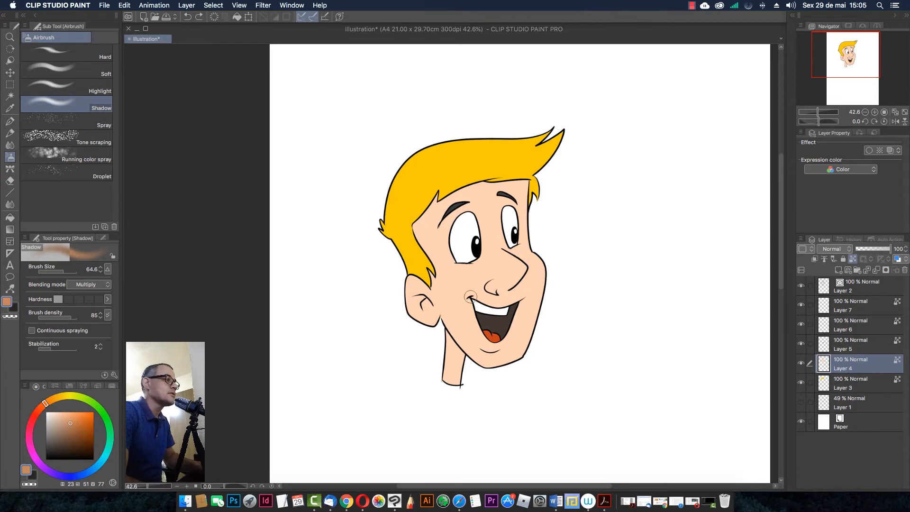
# Set the Shadow airbrush to a darker skin tone (H 23, S 44, V 82), size 43.3 and brush density 46
pyautogui.keyDown('alt'); pyautogui.click(474, 286); pyautogui.keyUp('alt')
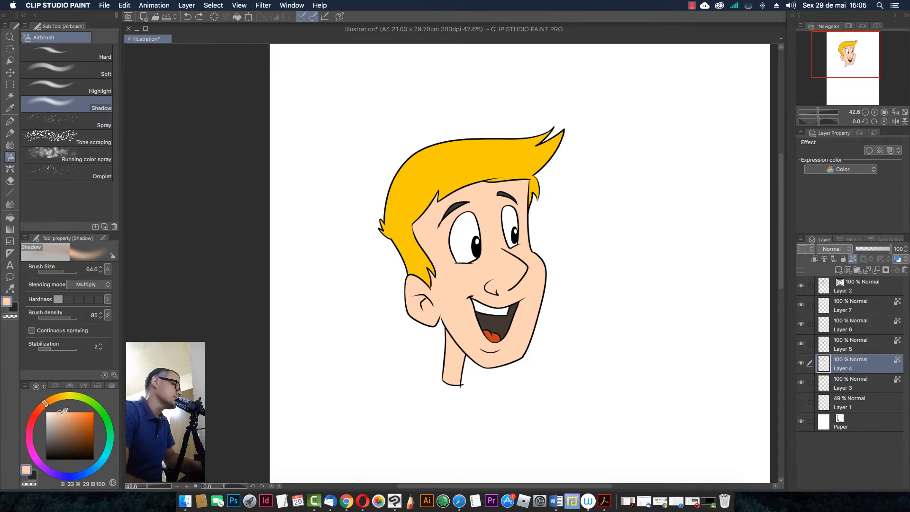
pyautogui.click(69, 418)
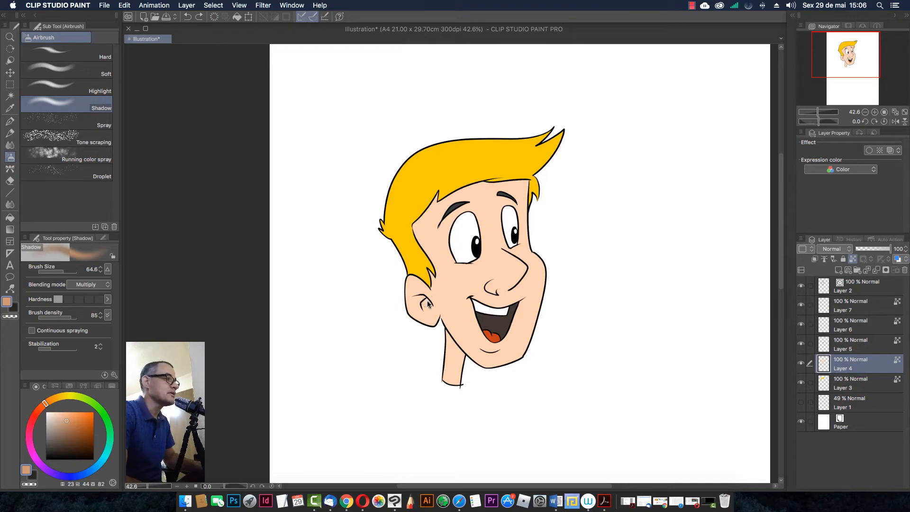
pyautogui.press('[')
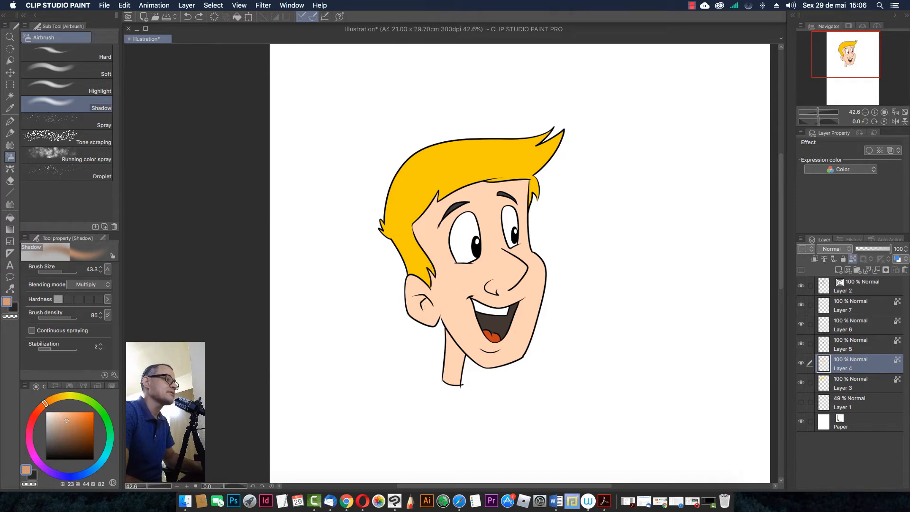
pyautogui.press('super+z')
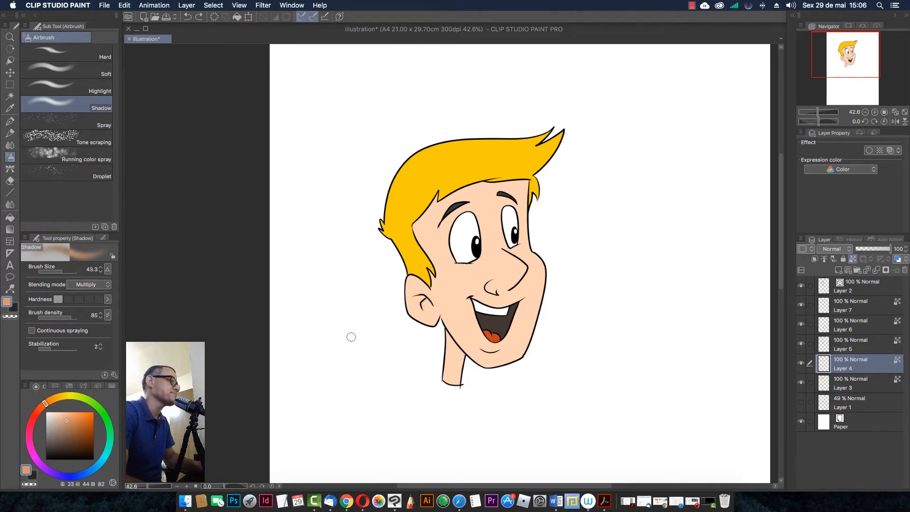
pyautogui.moveTo(78, 321); pyautogui.dragTo(55, 319)
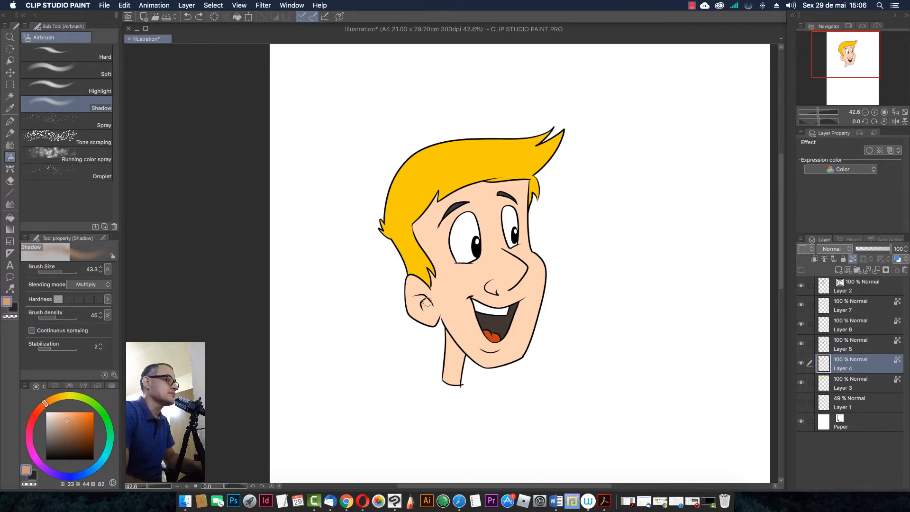
# Shade the inner ear, cheek, jaw and chin with soft airbrush strokes, enlarging the brush to 174
pyautogui.moveTo(426, 303)
pyautogui.mouseDown()
pyautogui.moveTo(482, 357)
pyautogui.moveTo(514, 363)
pyautogui.moveTo(540, 322)
pyautogui.mouseUp()
pyautogui.press(']')
pyautogui.press(']')
pyautogui.press(']')
pyautogui.press(']')
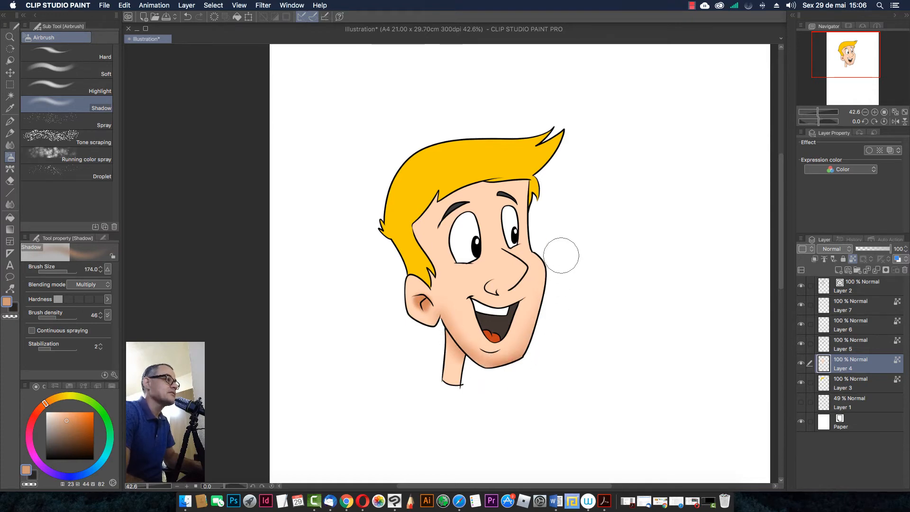
# Shade the nose with the airbrush at size 76.8, and use a smaller brush around both eyes
pyautogui.press('[')
pyautogui.press('[')
pyautogui.press('[')
pyautogui.moveTo(514, 270)
pyautogui.mouseDown()
pyautogui.moveTo(495, 287)
pyautogui.moveTo(533, 262)
pyautogui.mouseUp()
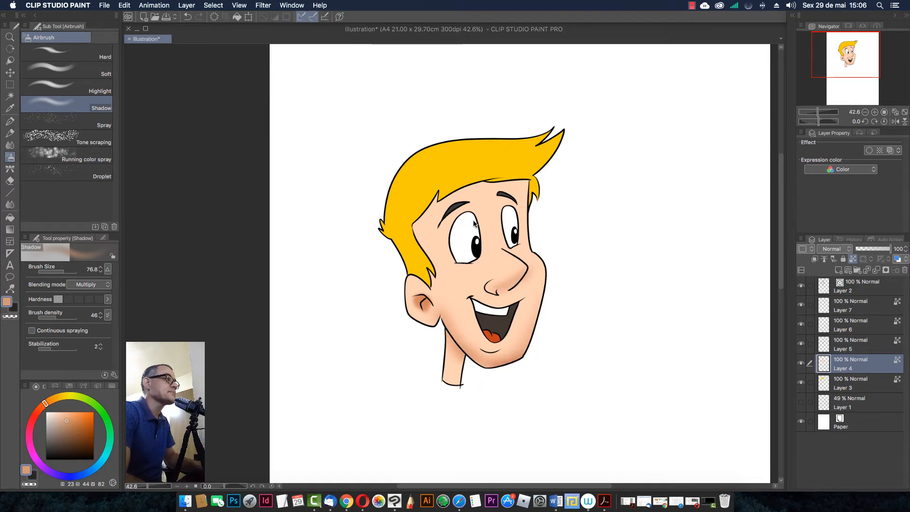
pyautogui.press('[')
pyautogui.press('[')
pyautogui.moveTo(473, 211); pyautogui.dragTo(456, 226)
pyautogui.moveTo(507, 205)
pyautogui.mouseDown()
pyautogui.moveTo(532, 187)
pyautogui.moveTo(537, 241)
pyautogui.mouseUp()
# Airbrush broad soft shadows along the hairline, forehead and neck, enlarging the brush up to 566.9
pyautogui.press(']')
pyautogui.press(']')
pyautogui.press(']')
pyautogui.press(']')
pyautogui.moveTo(405, 238)
pyautogui.mouseDown()
pyautogui.moveTo(428, 197)
pyautogui.moveTo(404, 238)
pyautogui.moveTo(439, 187)
pyautogui.moveTo(490, 161)
pyautogui.moveTo(400, 237)
pyautogui.moveTo(412, 192)
pyautogui.mouseUp()
pyautogui.press(']')
pyautogui.press(']')
pyautogui.press(']')
pyautogui.press(']')
pyautogui.moveTo(439, 325); pyautogui.dragTo(416, 338)
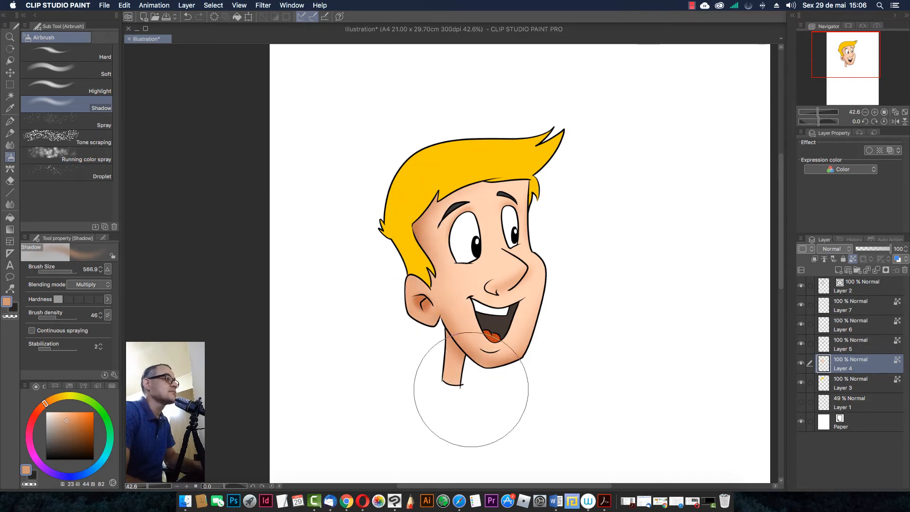
pyautogui.moveTo(508, 206); pyautogui.dragTo(490, 203)
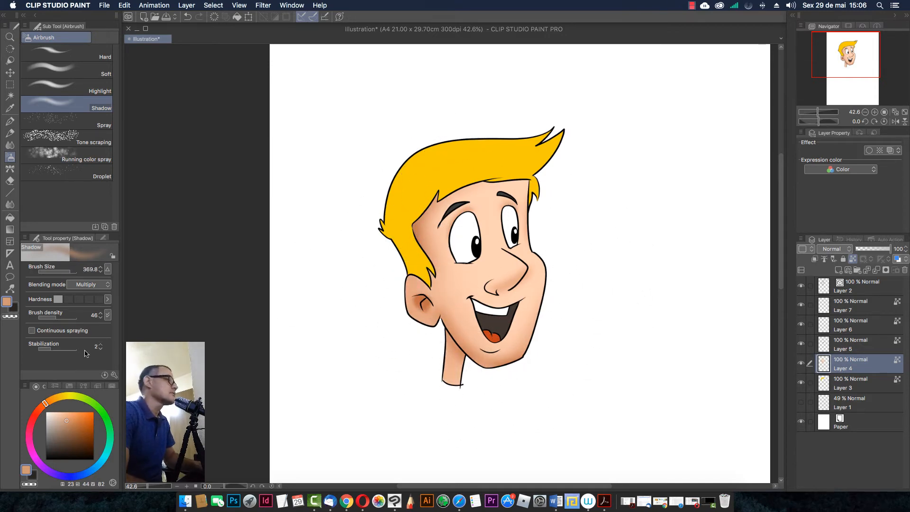
# Set the airbrush to Normal blending, pale skin tone (H 23, S 15, V 100) and size 26.9, and highlight the face edge beside the far eye
pyautogui.click(59, 412)
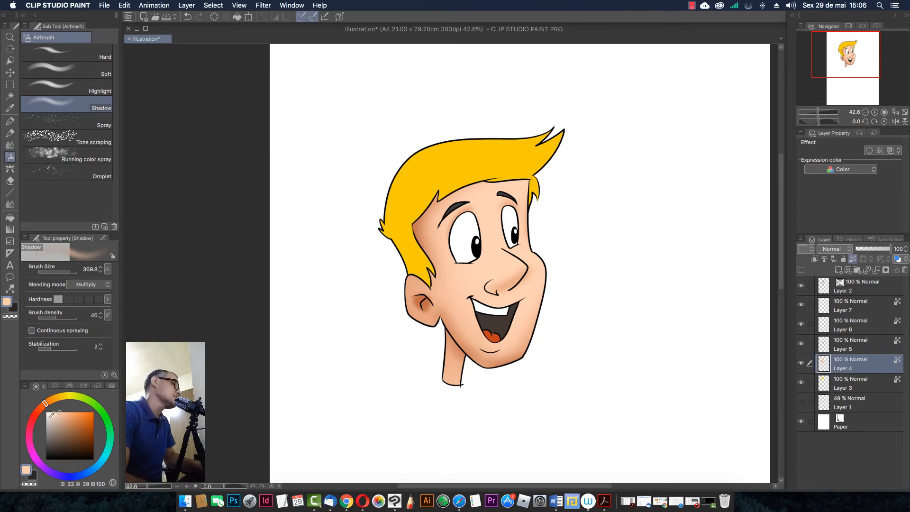
pyautogui.moveTo(524, 283)
pyautogui.mouseDown()
pyautogui.moveTo(491, 269)
pyautogui.moveTo(506, 255)
pyautogui.mouseUp()
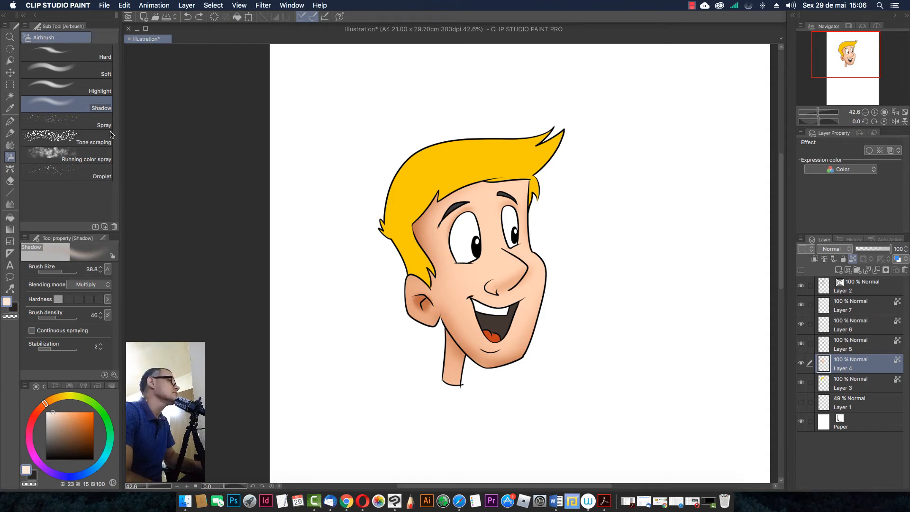
pyautogui.click(89, 286)
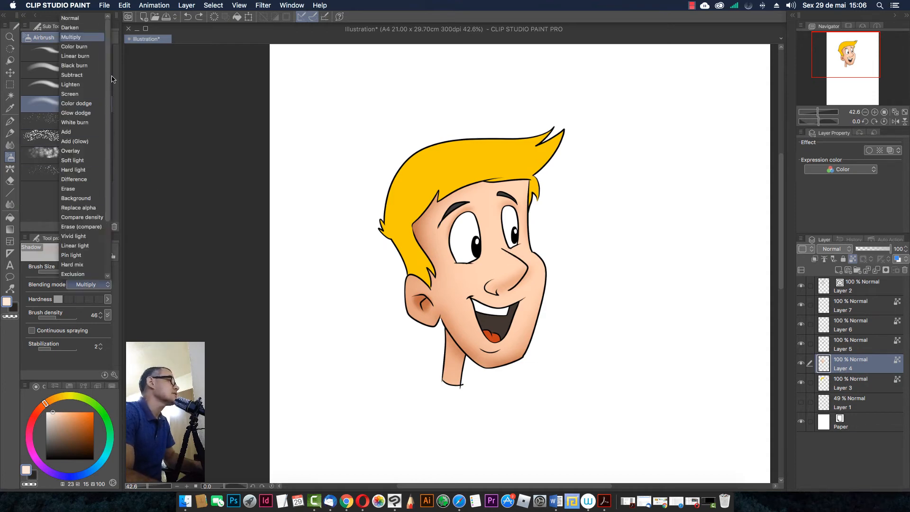
pyautogui.click(78, 20)
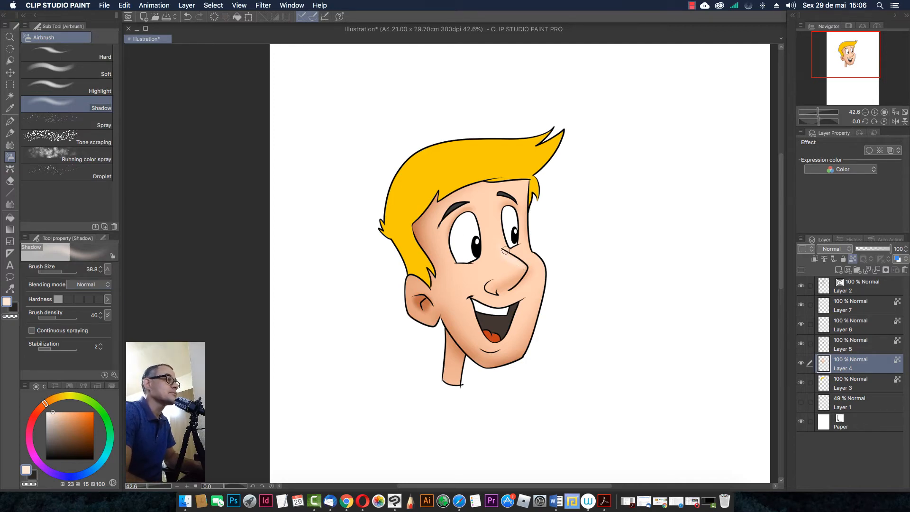
pyautogui.press('super+z')
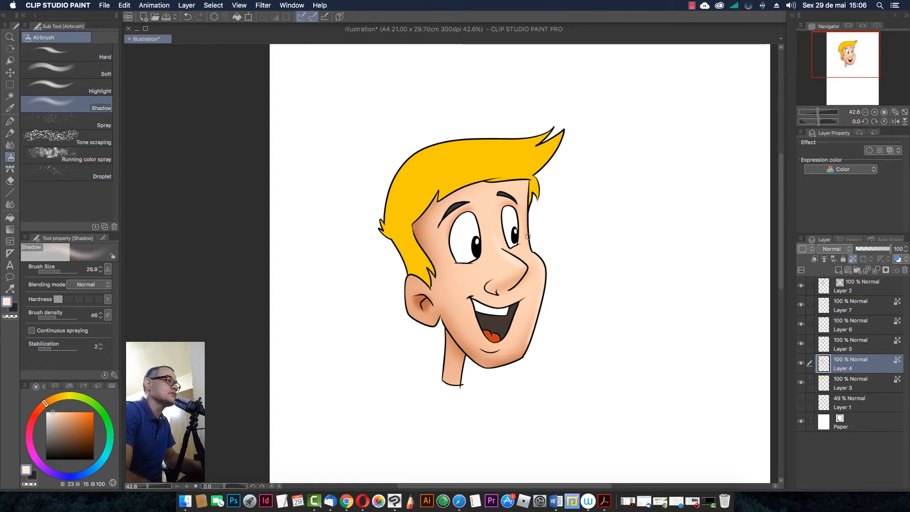
pyautogui.moveTo(528, 237); pyautogui.dragTo(527, 192)
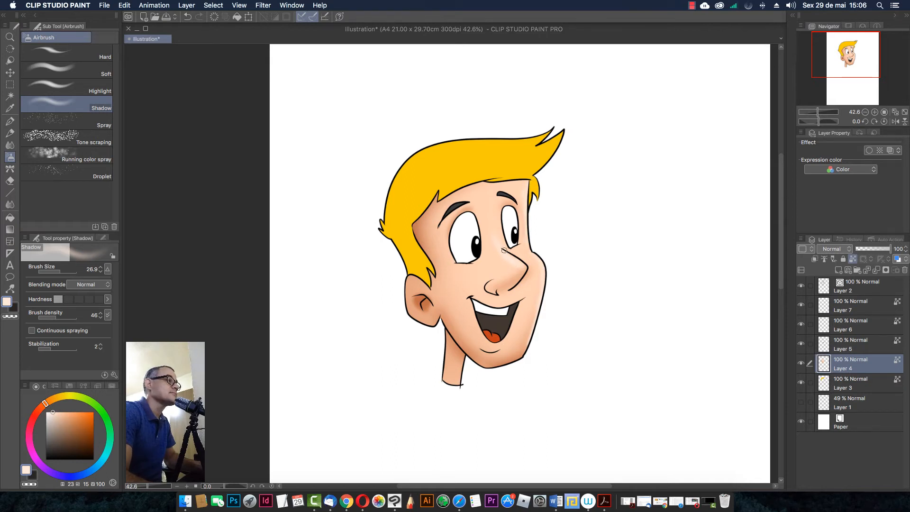
# Airbrush pale highlights along the ear's outer edge and down the edge of the neck
pyautogui.moveTo(413, 278); pyautogui.dragTo(405, 301)
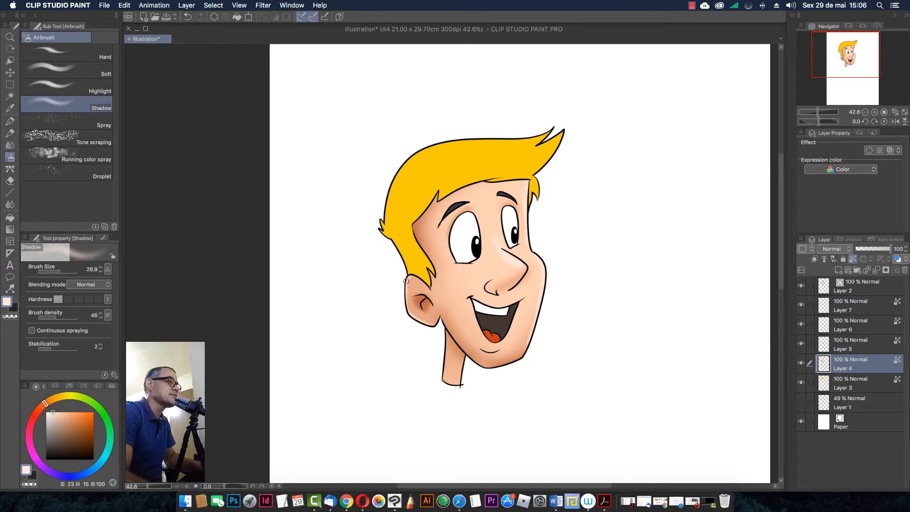
pyautogui.moveTo(444, 339); pyautogui.dragTo(444, 360)
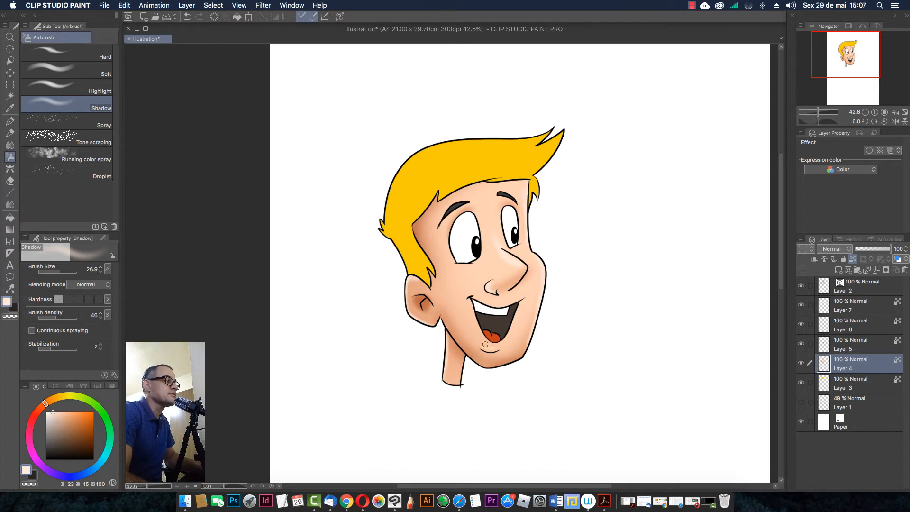
pyautogui.scroll(-5, 555, 270)
pyautogui.scroll(4, 555, 271)
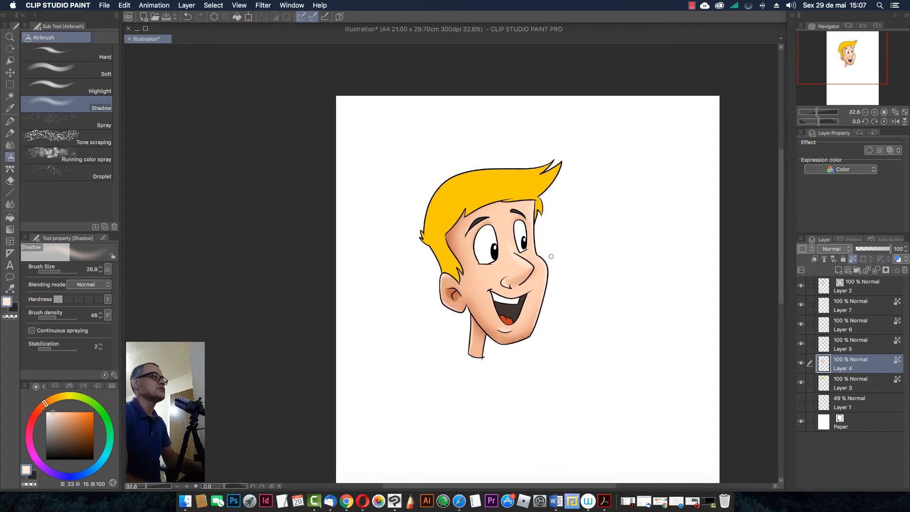
# Select the hair colour layer, Layer 3, sample the hair yellow and darken it to H 42, S 100, V 75
pyautogui.click(843, 383)
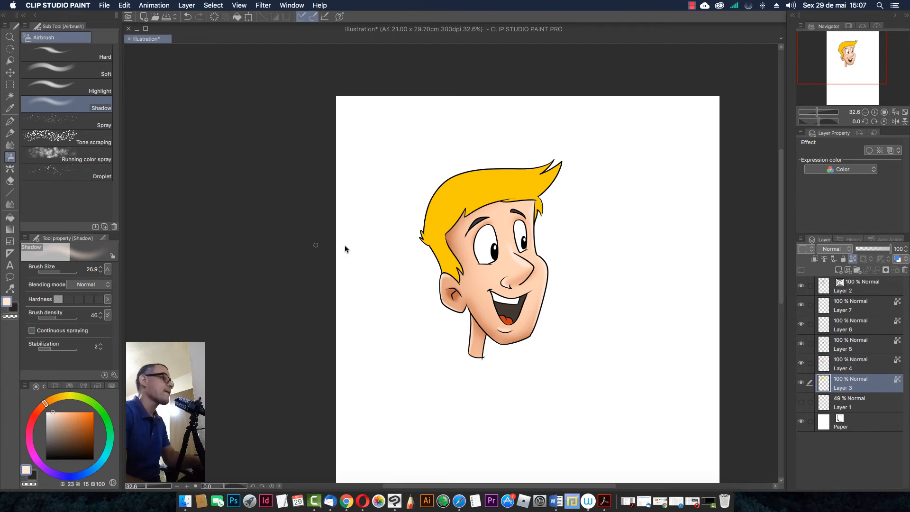
pyautogui.press('b')
pyautogui.keyDown('alt'); pyautogui.click(439, 205); pyautogui.keyUp('alt')
pyautogui.click(57, 398)
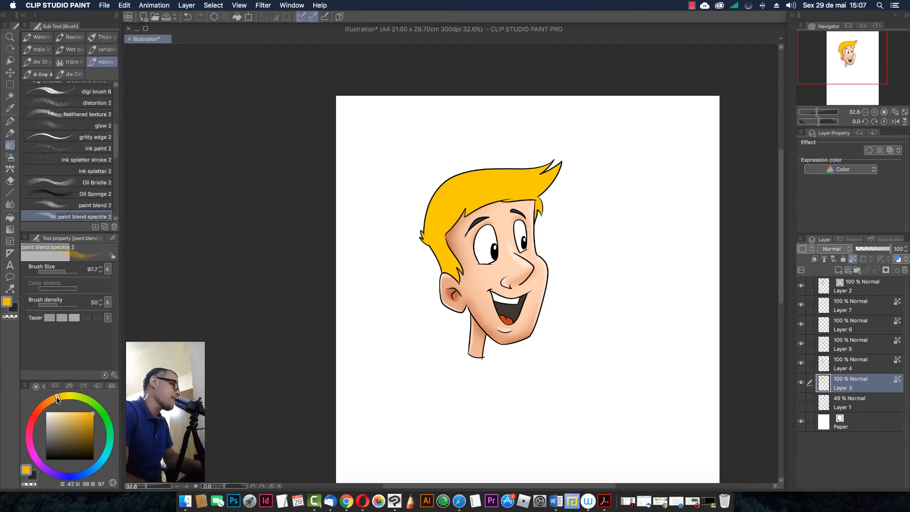
pyautogui.click(93, 424)
pyautogui.press('[')
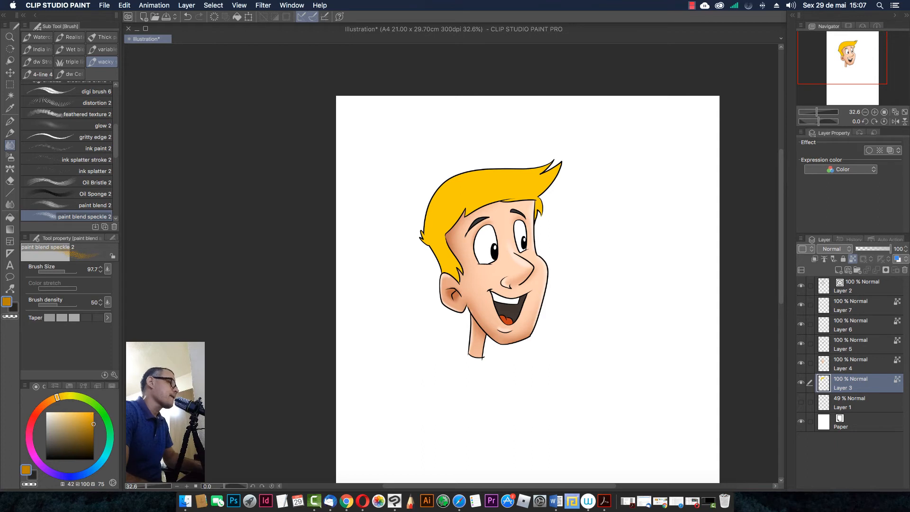
pyautogui.moveTo(428, 290)
pyautogui.mouseDown()
pyautogui.moveTo(420, 230)
pyautogui.moveTo(449, 266)
pyautogui.mouseUp()
pyautogui.press('super+z')
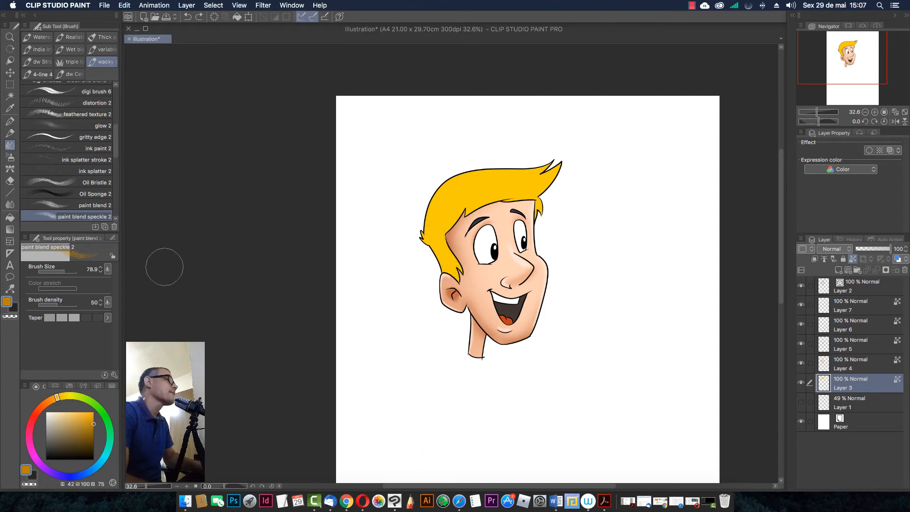
# Airbrush shadows on the hair with the Shadow brush at size 293.7, deepening the edges with orange (H 33, S 100, V 83)
pyautogui.press('b')
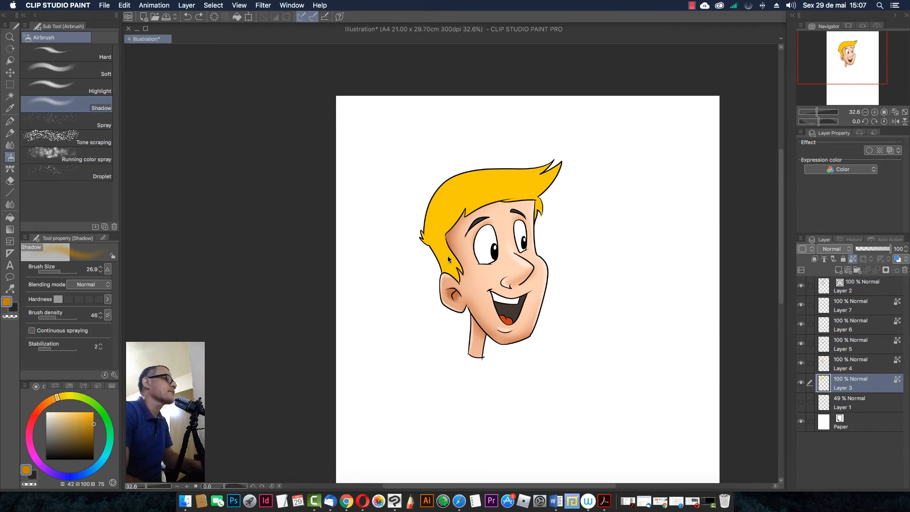
pyautogui.moveTo(448, 257)
pyautogui.mouseDown()
pyautogui.moveTo(427, 263)
pyautogui.moveTo(469, 208)
pyautogui.moveTo(541, 215)
pyautogui.mouseUp()
pyautogui.moveTo(56, 401); pyautogui.dragTo(51, 402)
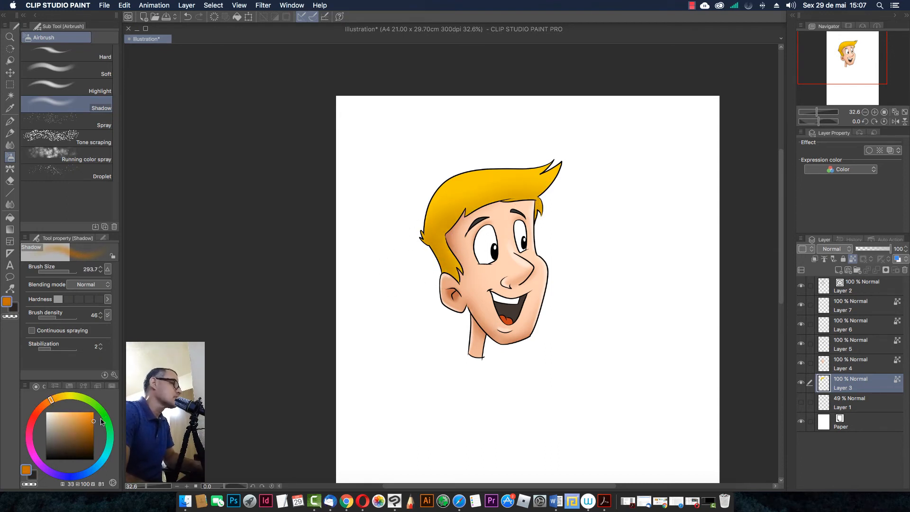
pyautogui.click(101, 420)
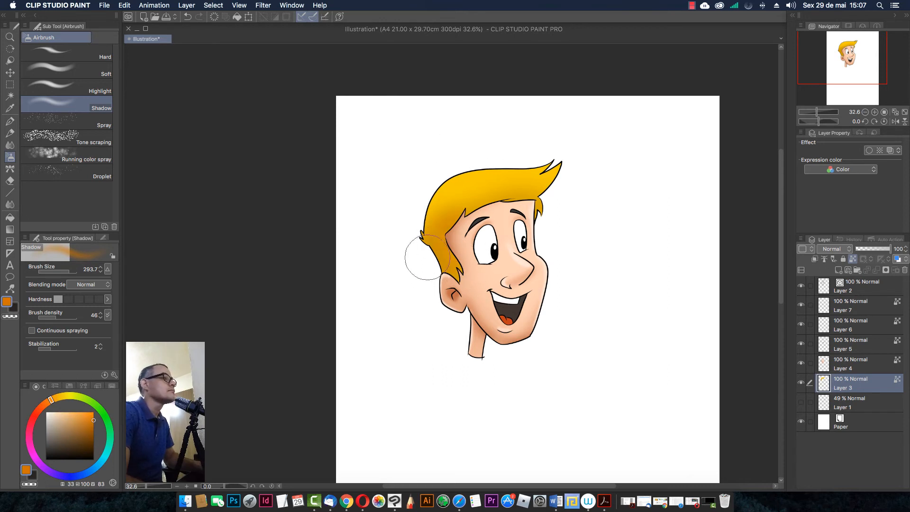
pyautogui.moveTo(427, 258)
pyautogui.mouseDown()
pyautogui.moveTo(425, 192)
pyautogui.moveTo(417, 208)
pyautogui.moveTo(462, 271)
pyautogui.mouseUp()
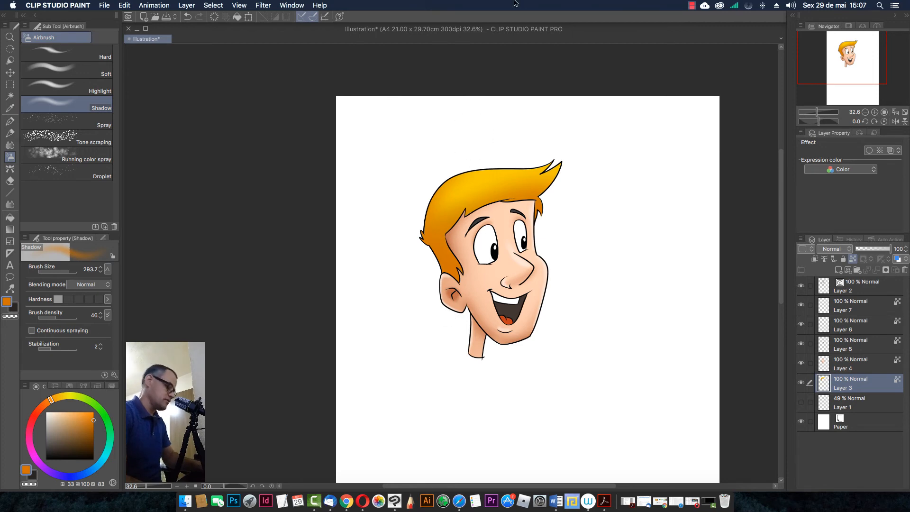
# Rasterize the line art layer, Layer 2, and lock its transparent pixels
pyautogui.moveTo(500, 262)
pyautogui.mouseDown()
pyautogui.moveTo(471, 270)
pyautogui.moveTo(505, 273)
pyautogui.mouseUp()
pyautogui.moveTo(565, 289); pyautogui.dragTo(448, 261)
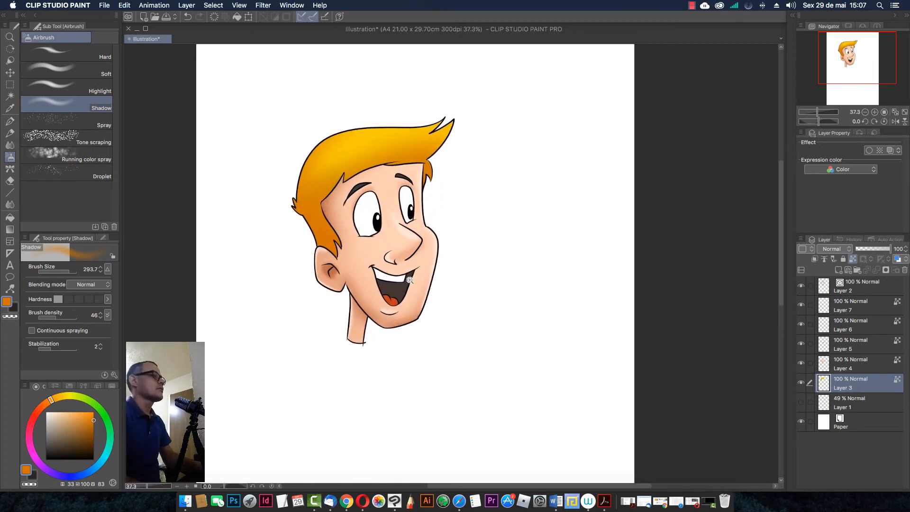
pyautogui.moveTo(403, 279)
pyautogui.mouseDown()
pyautogui.moveTo(474, 280)
pyautogui.moveTo(403, 280)
pyautogui.mouseUp()
pyautogui.moveTo(394, 248); pyautogui.dragTo(432, 257)
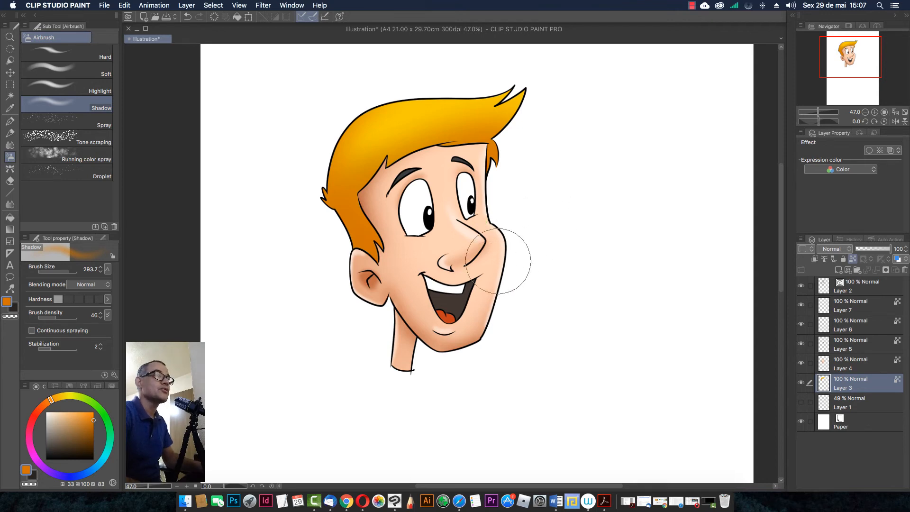
pyautogui.click(847, 287)
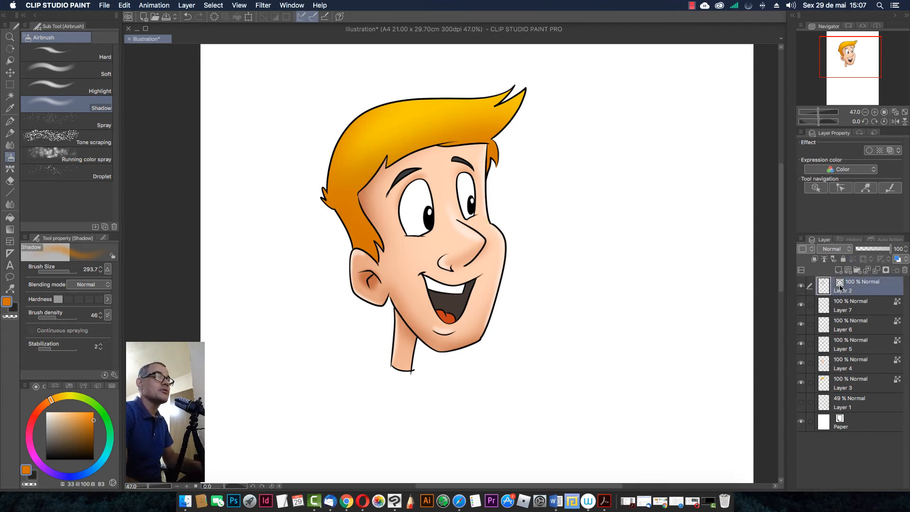
pyautogui.rightClick(841, 288)
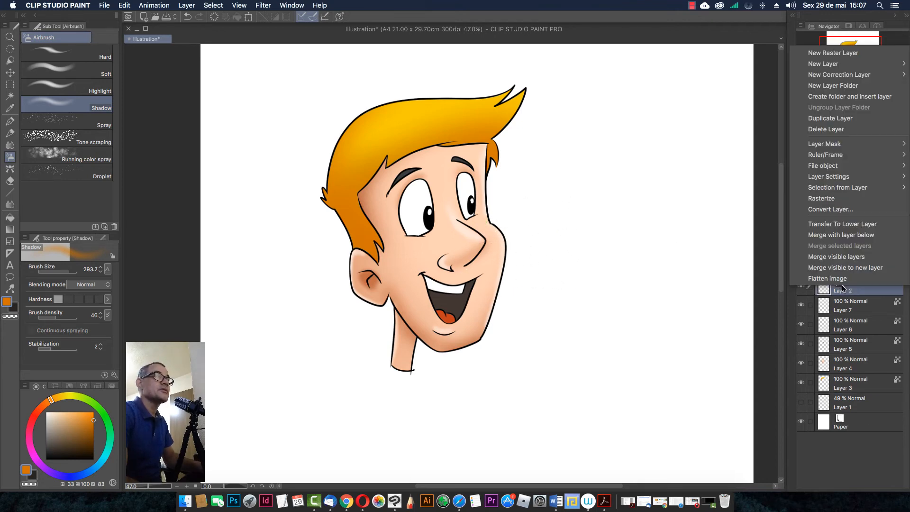
pyautogui.click(841, 203)
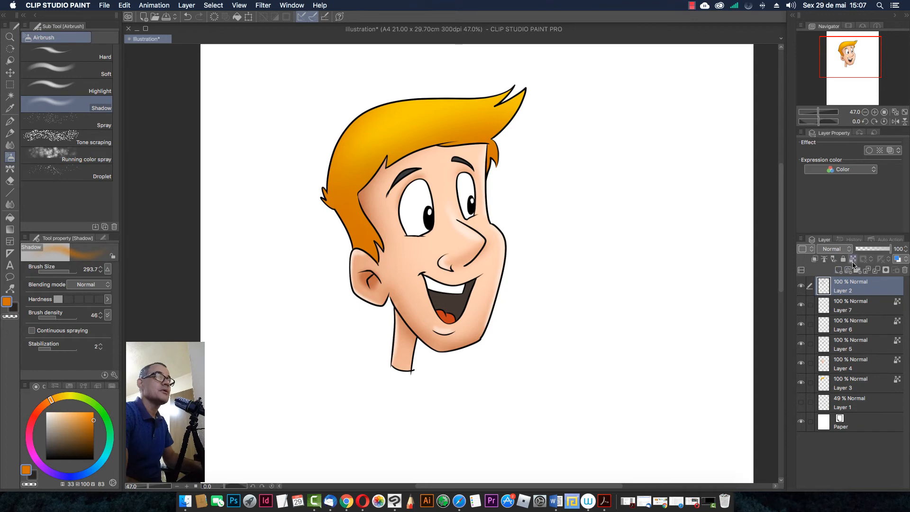
pyautogui.click(853, 259)
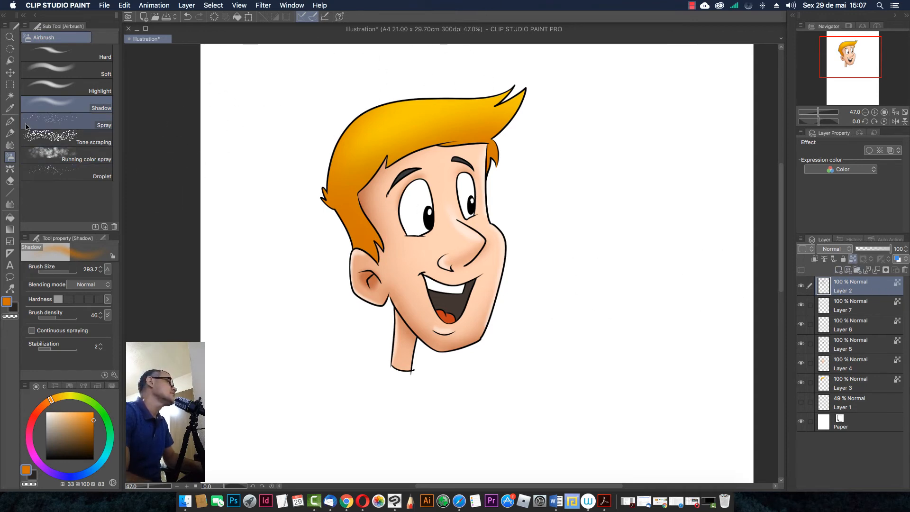
# Recolour the jaw, neck, cheek and nose outlines with the G-pen in brown (H 20, S 66, V 63), starting at size 40.3
pyautogui.click(10, 122)
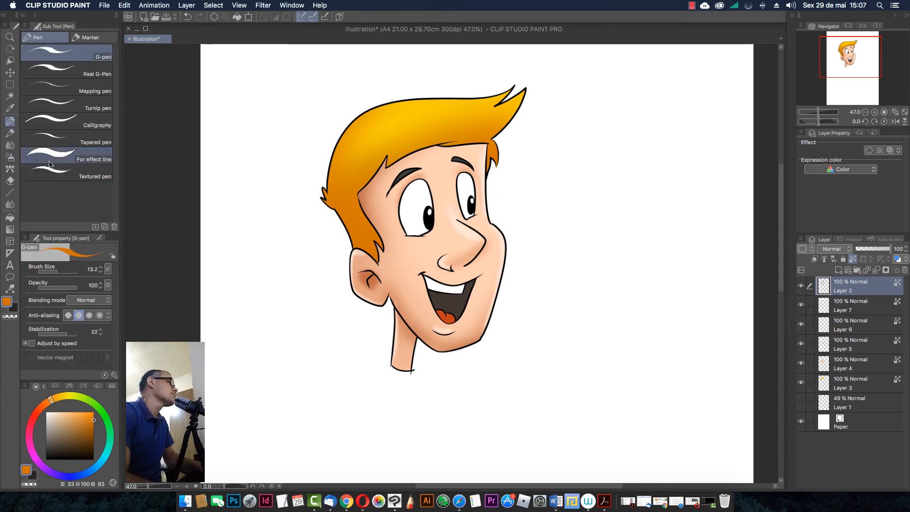
pyautogui.keyDown('alt'); pyautogui.click(416, 320); pyautogui.keyUp('alt')
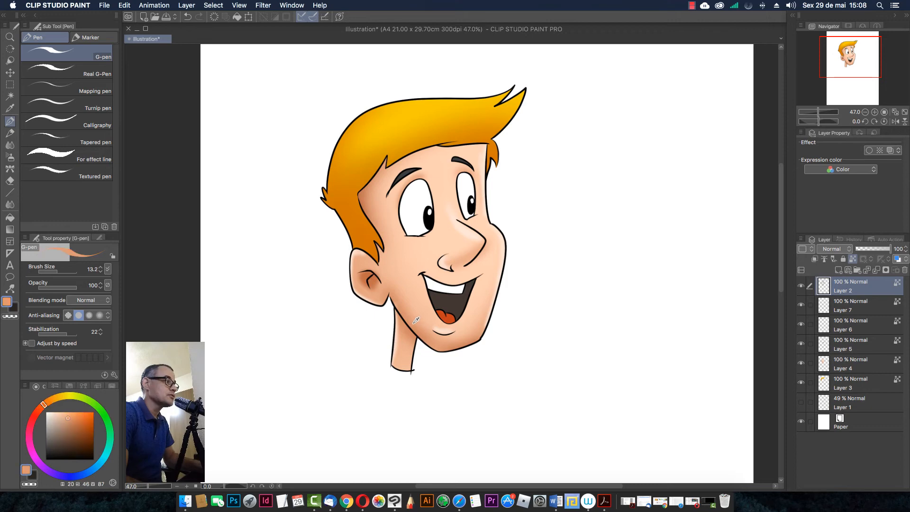
pyautogui.moveTo(70, 426); pyautogui.dragTo(80, 427)
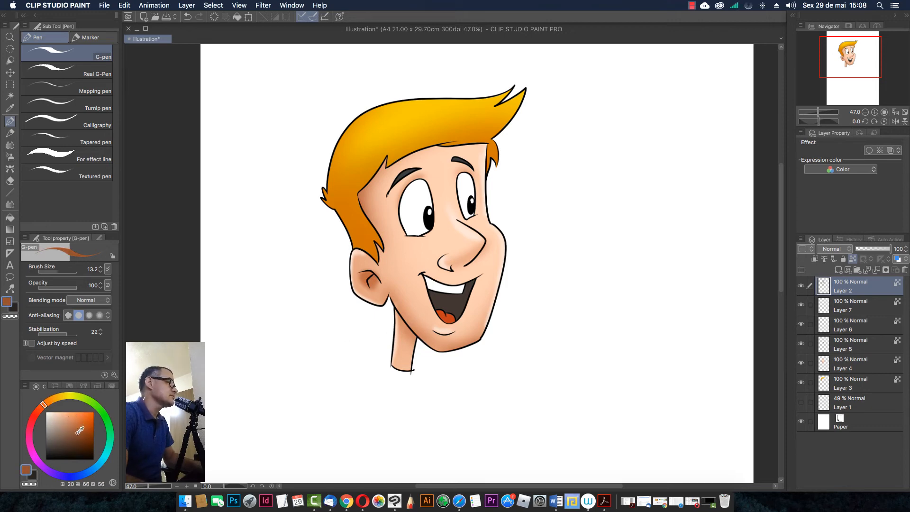
pyautogui.scroll(2, 400, 318)
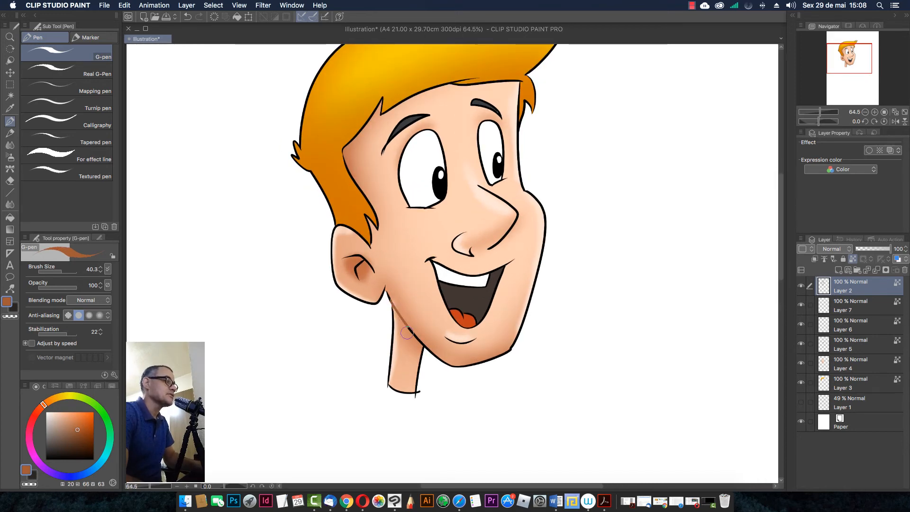
pyautogui.moveTo(391, 297); pyautogui.dragTo(436, 362)
pyautogui.moveTo(413, 333)
pyautogui.mouseDown()
pyautogui.moveTo(430, 369)
pyautogui.moveTo(466, 367)
pyautogui.moveTo(495, 351)
pyautogui.moveTo(487, 362)
pyautogui.moveTo(547, 256)
pyautogui.moveTo(536, 193)
pyautogui.moveTo(487, 239)
pyautogui.moveTo(483, 230)
pyautogui.moveTo(499, 220)
pyautogui.moveTo(472, 226)
pyautogui.mouseUp()
pyautogui.moveTo(470, 237)
pyautogui.mouseDown()
pyautogui.moveTo(478, 244)
pyautogui.moveTo(444, 242)
pyautogui.moveTo(503, 227)
pyautogui.moveTo(480, 225)
pyautogui.moveTo(496, 200)
pyautogui.moveTo(471, 197)
pyautogui.mouseUp()
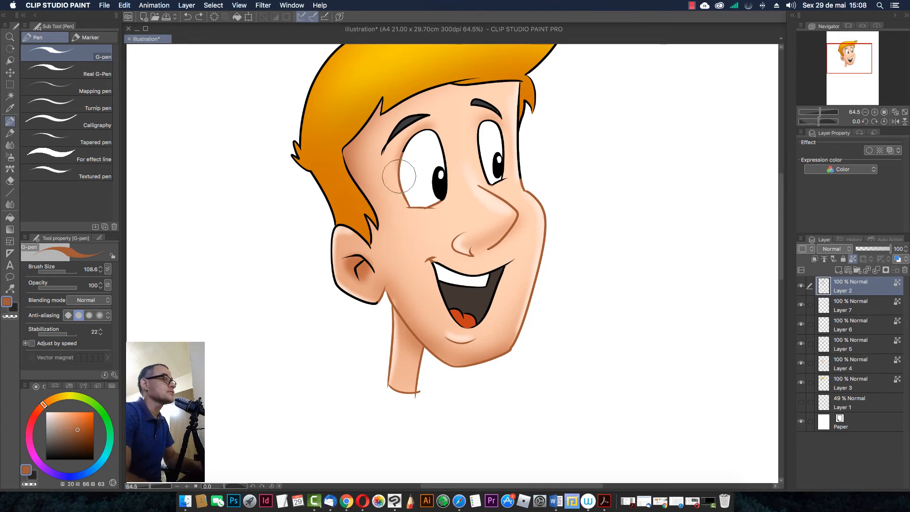
# Recolour the near eye's outline brown, reducing the G-pen to size 17.4 for the side beside the pupil
pyautogui.moveTo(401, 161)
pyautogui.mouseDown()
pyautogui.moveTo(425, 131)
pyautogui.moveTo(449, 141)
pyautogui.moveTo(452, 161)
pyautogui.mouseUp()
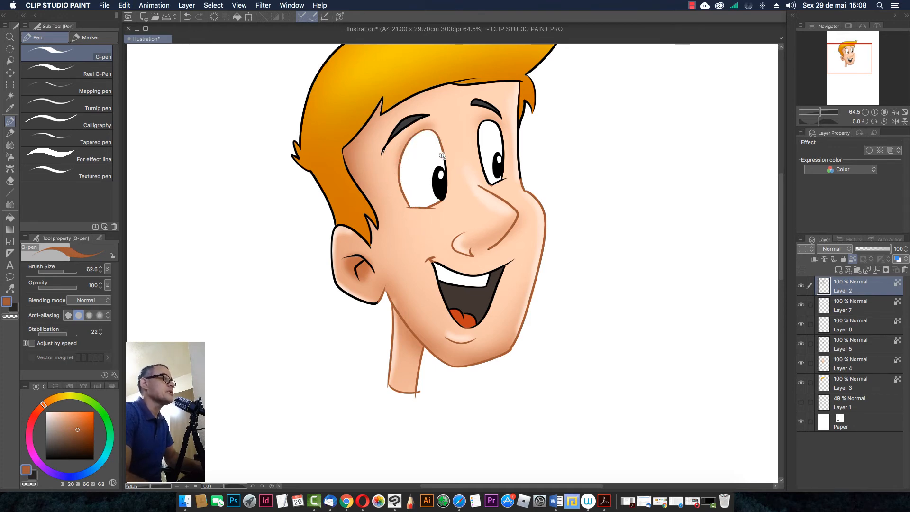
pyautogui.scroll(3, 453, 161)
pyautogui.press('[')
pyautogui.press('[')
pyautogui.press('[')
pyautogui.press('[')
pyautogui.press('[')
pyautogui.press('[')
pyautogui.press('[')
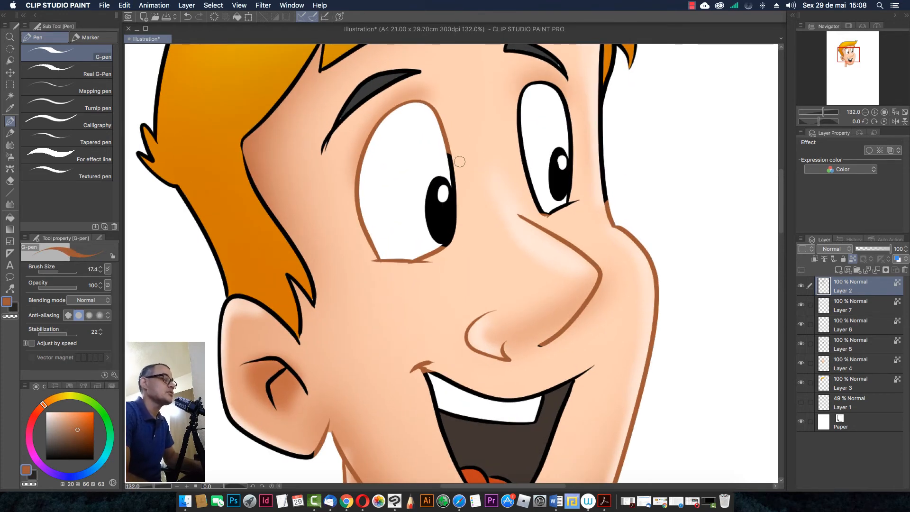
pyautogui.moveTo(454, 165); pyautogui.dragTo(455, 177)
pyautogui.moveTo(446, 138); pyautogui.dragTo(459, 241)
pyautogui.moveTo(458, 175)
pyautogui.mouseDown()
pyautogui.moveTo(458, 234)
pyautogui.moveTo(455, 164)
pyautogui.moveTo(456, 233)
pyautogui.mouseUp()
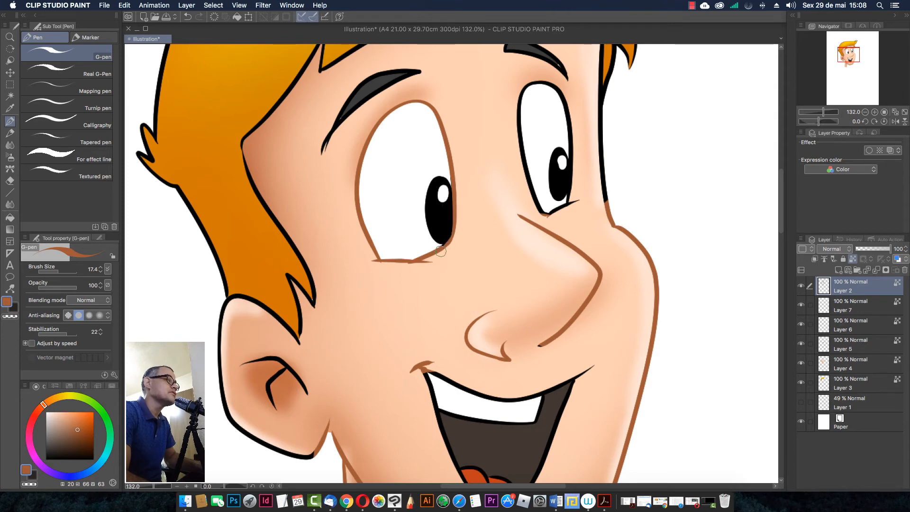
# Recolour the far eye's outline and the face edge beside it brown with the G-pen at size 17.4
pyautogui.moveTo(573, 147); pyautogui.dragTo(576, 192)
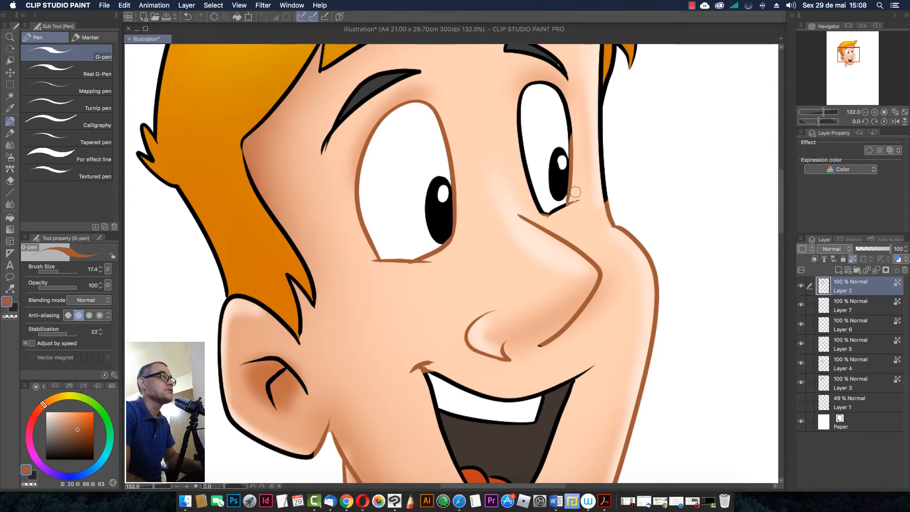
pyautogui.moveTo(569, 114)
pyautogui.mouseDown()
pyautogui.moveTo(556, 87)
pyautogui.moveTo(533, 79)
pyautogui.moveTo(517, 125)
pyautogui.moveTo(538, 215)
pyautogui.mouseUp()
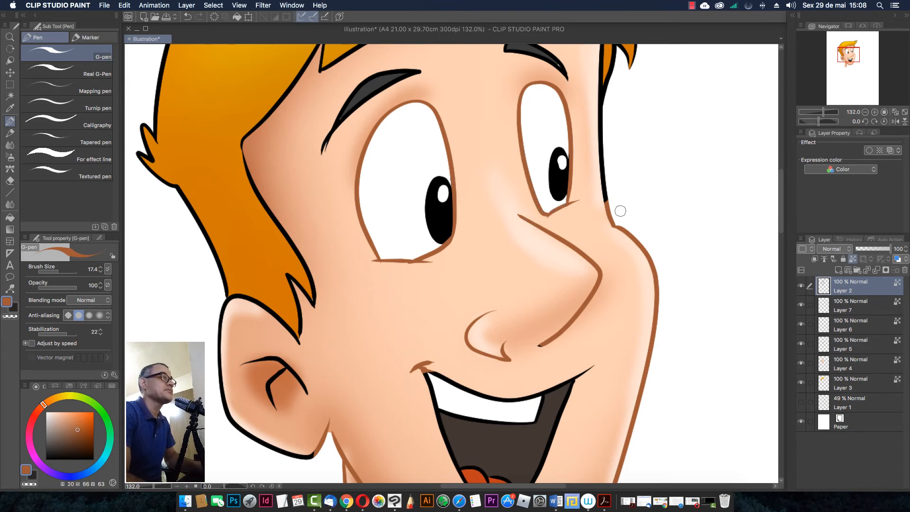
pyautogui.moveTo(608, 187); pyautogui.dragTo(598, 61)
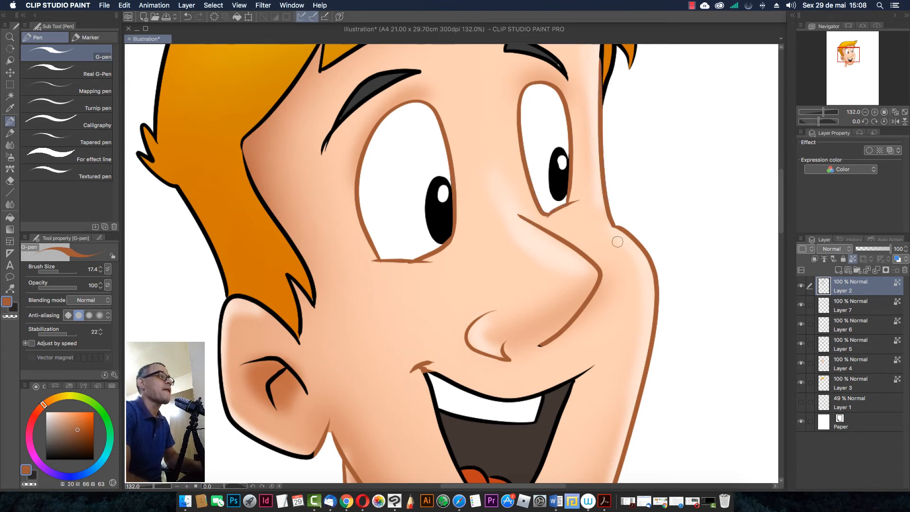
pyautogui.scroll(-6, 531, 242)
pyautogui.scroll(3, 455, 290)
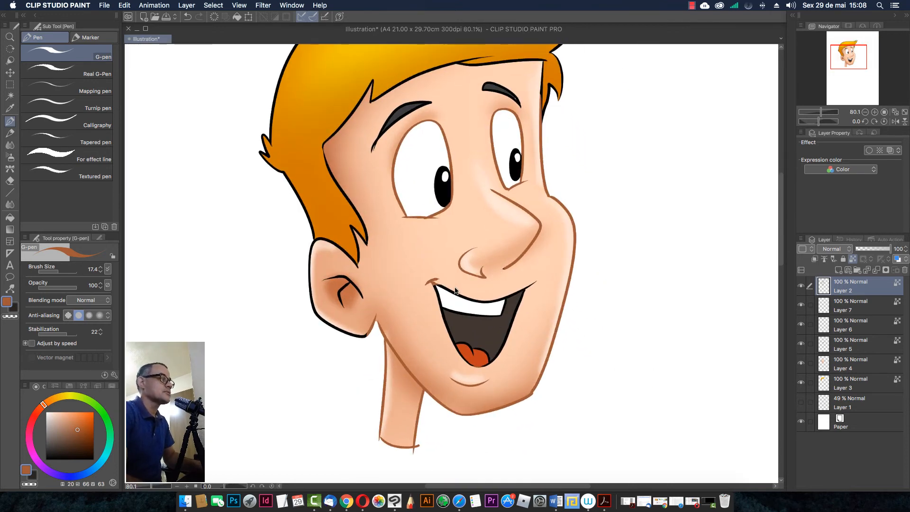
pyautogui.press(']')
pyautogui.press(']')
pyautogui.press(']')
pyautogui.press(']')
pyautogui.press(']')
pyautogui.moveTo(444, 289)
pyautogui.mouseDown()
pyautogui.moveTo(540, 281)
pyautogui.moveTo(463, 294)
pyautogui.moveTo(435, 282)
pyautogui.moveTo(443, 311)
pyautogui.moveTo(427, 271)
pyautogui.moveTo(436, 335)
pyautogui.moveTo(467, 372)
pyautogui.mouseUp()
pyautogui.press('super+z')
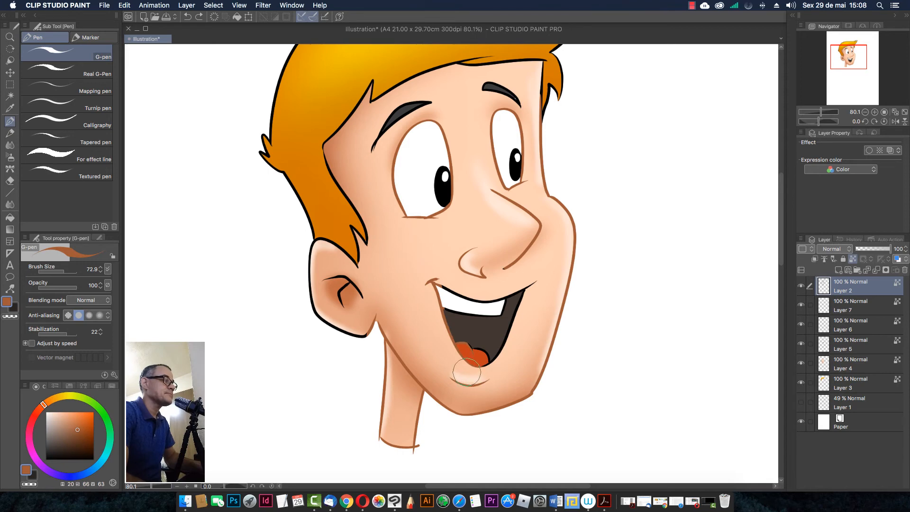
# Reduce the G-pen to size 29.3 and recolour the mouth's outer outline brown
pyautogui.press('[')
pyautogui.press('[')
pyautogui.press('[')
pyautogui.press('[')
pyautogui.scroll(3, 450, 324)
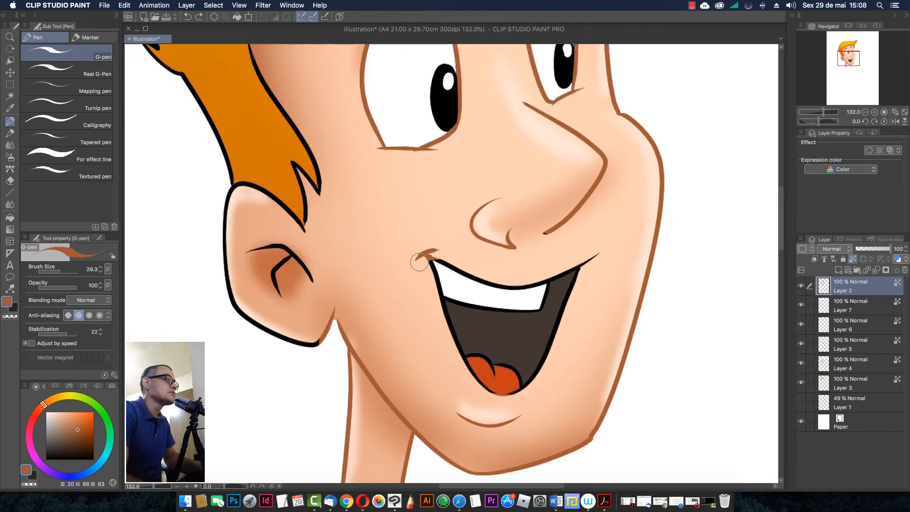
pyautogui.moveTo(426, 263)
pyautogui.mouseDown()
pyautogui.moveTo(456, 352)
pyautogui.moveTo(475, 383)
pyautogui.moveTo(509, 396)
pyautogui.moveTo(551, 361)
pyautogui.moveTo(588, 255)
pyautogui.moveTo(602, 244)
pyautogui.moveTo(565, 270)
pyautogui.moveTo(526, 278)
pyautogui.moveTo(499, 279)
pyautogui.moveTo(427, 252)
pyautogui.mouseUp()
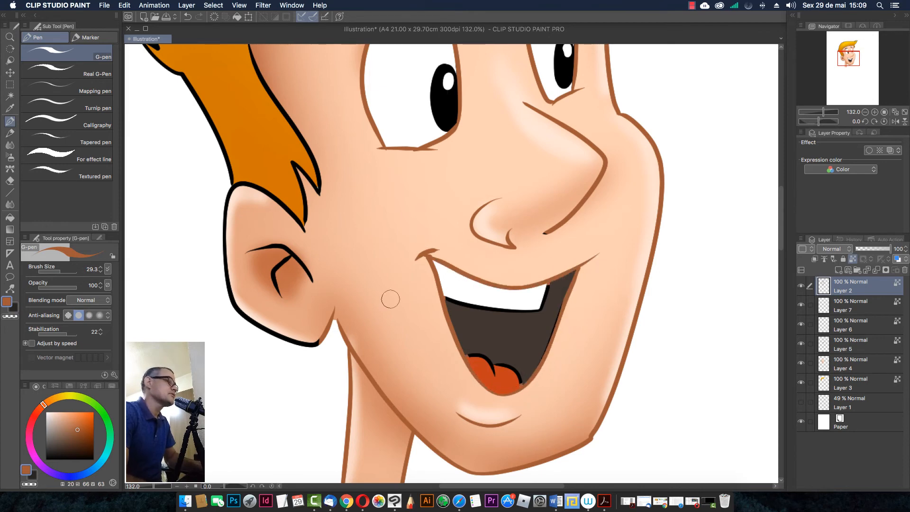
# Recolour the lower and side outline of the teeth grey (H 20, S 0, V 62)
pyautogui.click(47, 430)
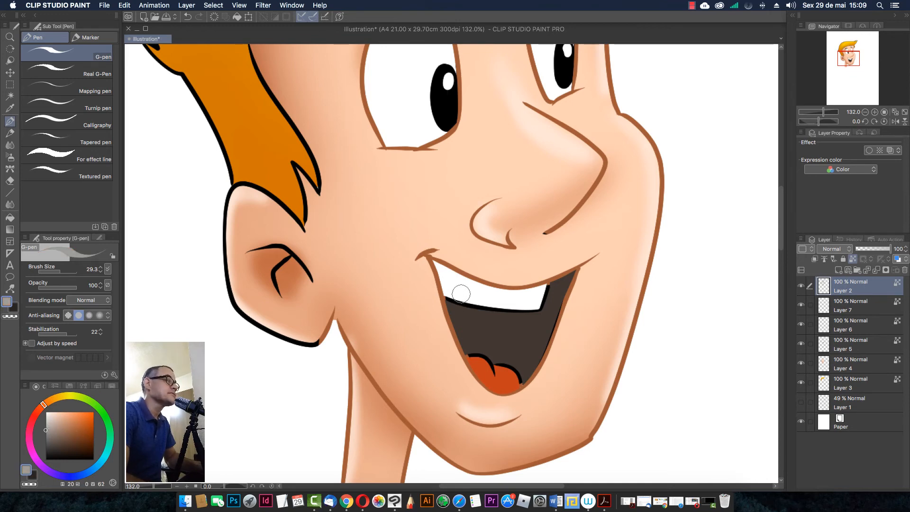
pyautogui.moveTo(453, 297)
pyautogui.mouseDown()
pyautogui.moveTo(537, 306)
pyautogui.moveTo(549, 286)
pyautogui.mouseUp()
# Recolour the tongue's outline dark red (H 13, S 100, V 48) with the G-pen
pyautogui.keyDown('alt'); pyautogui.click(474, 364); pyautogui.keyUp('alt')
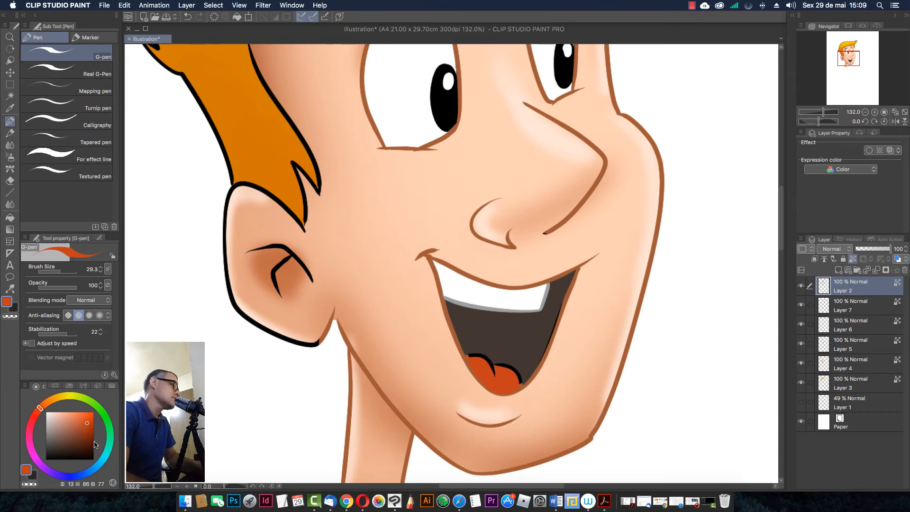
pyautogui.click(94, 435)
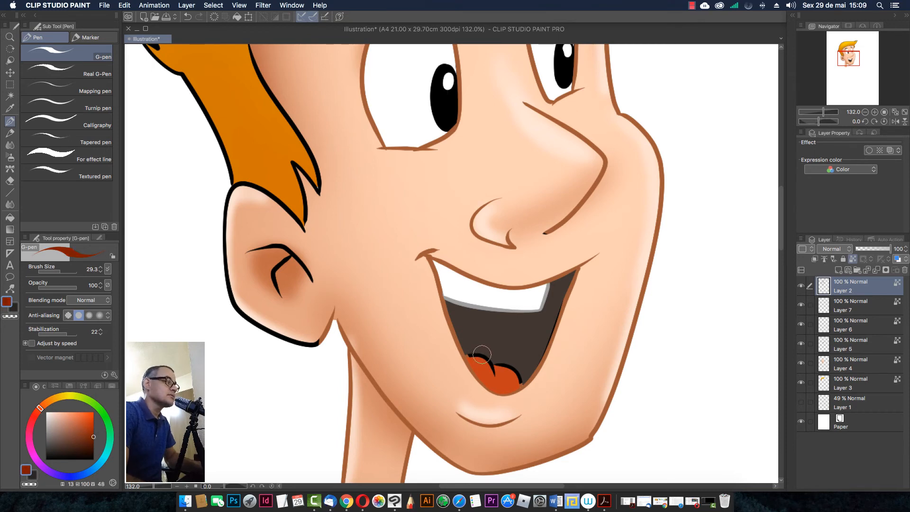
pyautogui.moveTo(482, 354)
pyautogui.mouseDown()
pyautogui.moveTo(475, 356)
pyautogui.moveTo(515, 380)
pyautogui.mouseUp()
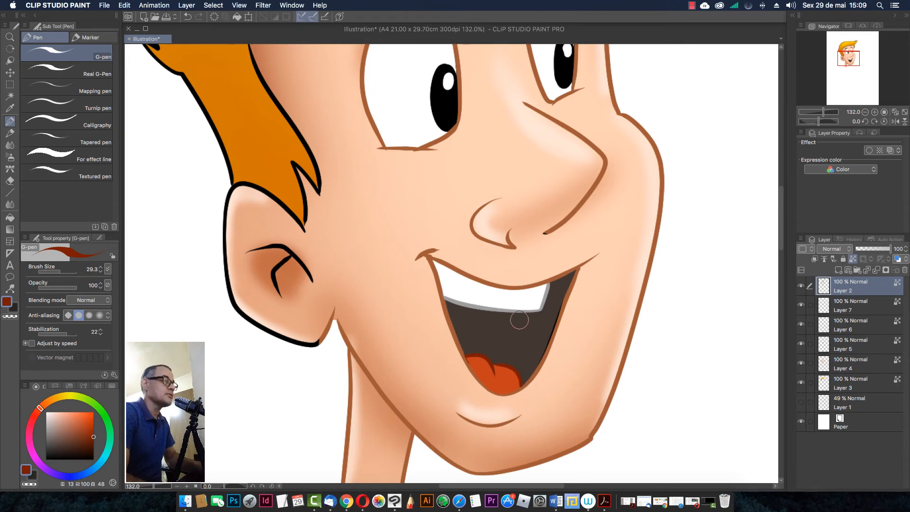
# Recolour the ear's outer outline and its inner lines brown (H 20, S 66, V 63) with the G-pen
pyautogui.scroll(-3, 518, 315)
pyautogui.moveTo(509, 341); pyautogui.dragTo(502, 349)
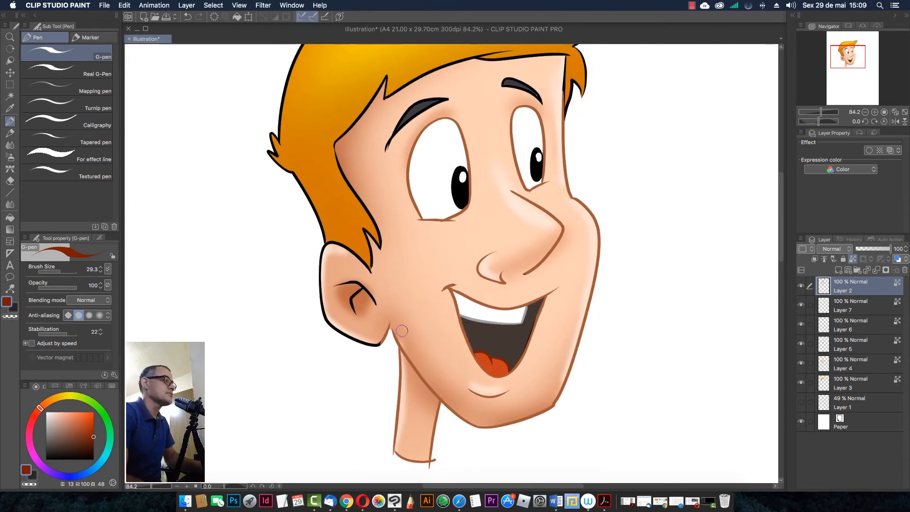
pyautogui.scroll(5, 399, 348)
pyautogui.keyDown('alt'); pyautogui.click(427, 326); pyautogui.keyUp('alt')
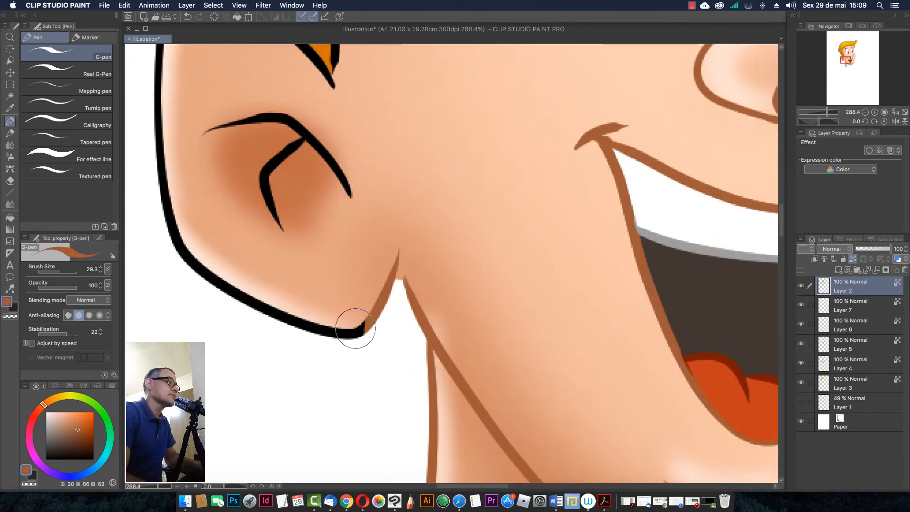
pyautogui.moveTo(358, 329)
pyautogui.mouseDown()
pyautogui.moveTo(287, 322)
pyautogui.moveTo(203, 175)
pyautogui.moveTo(196, 121)
pyautogui.moveTo(241, 82)
pyautogui.moveTo(328, 164)
pyautogui.moveTo(324, 201)
pyautogui.moveTo(343, 237)
pyautogui.moveTo(310, 243)
pyautogui.mouseUp()
pyautogui.scroll(-2, 324, 284)
pyautogui.moveTo(357, 159); pyautogui.dragTo(355, 360)
# Try a dark orange (H 33, S 100, V 56) on the outline of the sideburn above the ear
pyautogui.keyDown('alt'); pyautogui.click(304, 265); pyautogui.keyUp('alt')
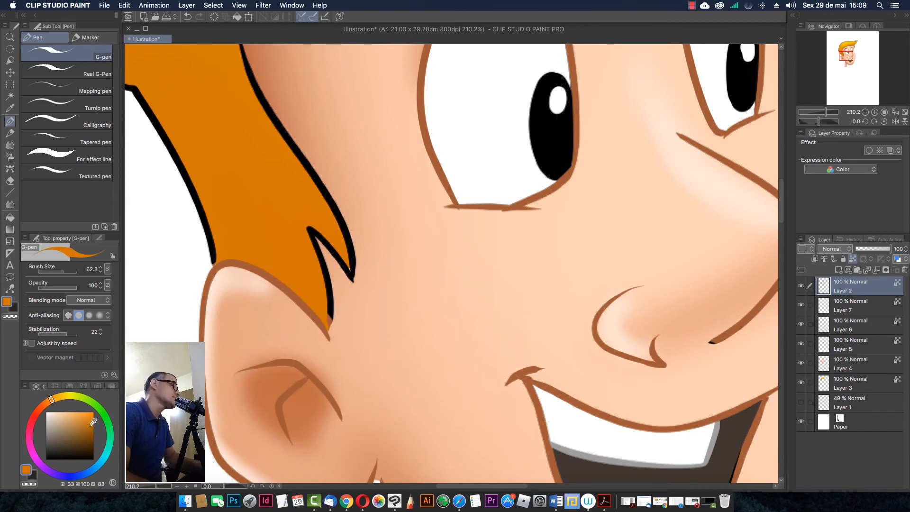
pyautogui.click(94, 433)
pyautogui.moveTo(324, 225); pyautogui.dragTo(362, 301)
pyautogui.moveTo(332, 199); pyautogui.dragTo(315, 178)
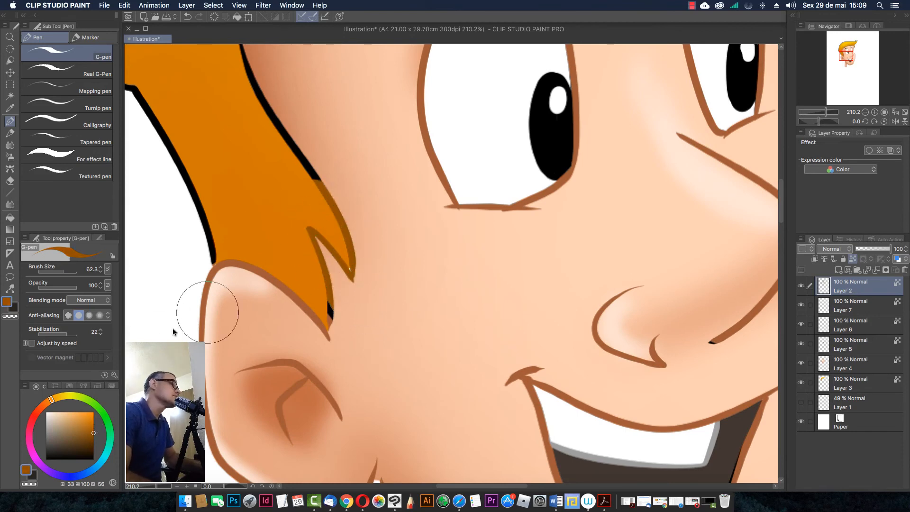
# Recolour the whole hair outline reddish brown (H 18, S 100, V 53), enlarging the G-pen to size 159.1 for the top
pyautogui.moveTo(51, 400); pyautogui.dragTo(42, 406)
pyautogui.click(98, 435)
pyautogui.moveTo(333, 221)
pyautogui.mouseDown()
pyautogui.moveTo(362, 303)
pyautogui.moveTo(339, 266)
pyautogui.moveTo(353, 323)
pyautogui.mouseUp()
pyautogui.press('super+z')
pyautogui.moveTo(331, 246); pyautogui.dragTo(334, 295)
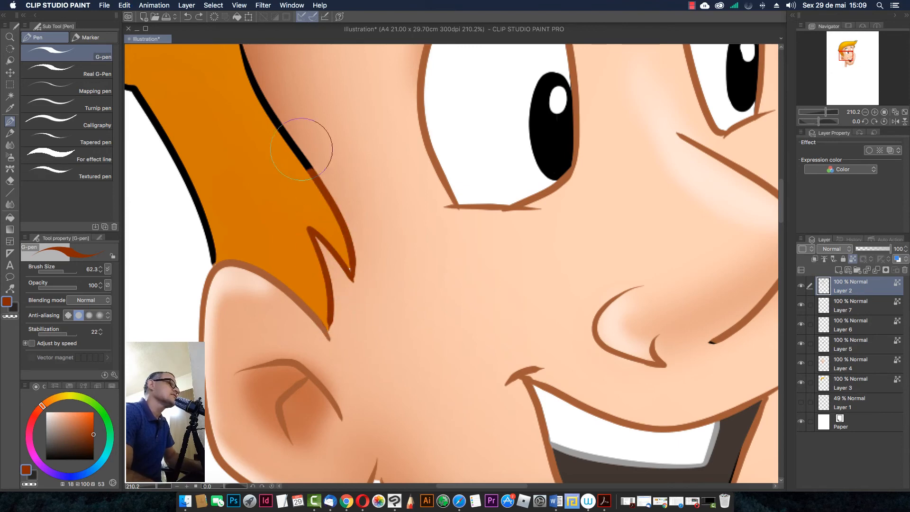
pyautogui.moveTo(315, 152); pyautogui.dragTo(283, 117)
pyautogui.moveTo(375, 157)
pyautogui.mouseDown()
pyautogui.moveTo(335, 152)
pyautogui.moveTo(327, 260)
pyautogui.moveTo(339, 256)
pyautogui.mouseUp()
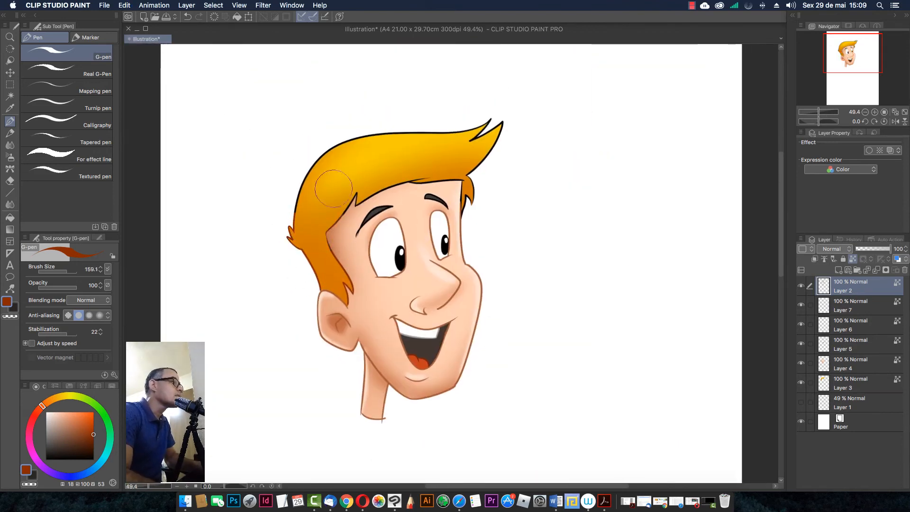
pyautogui.moveTo(295, 214)
pyautogui.mouseDown()
pyautogui.moveTo(352, 145)
pyautogui.moveTo(493, 130)
pyautogui.moveTo(371, 186)
pyautogui.moveTo(460, 166)
pyautogui.moveTo(432, 171)
pyautogui.moveTo(480, 171)
pyautogui.moveTo(481, 202)
pyautogui.moveTo(497, 133)
pyautogui.mouseUp()
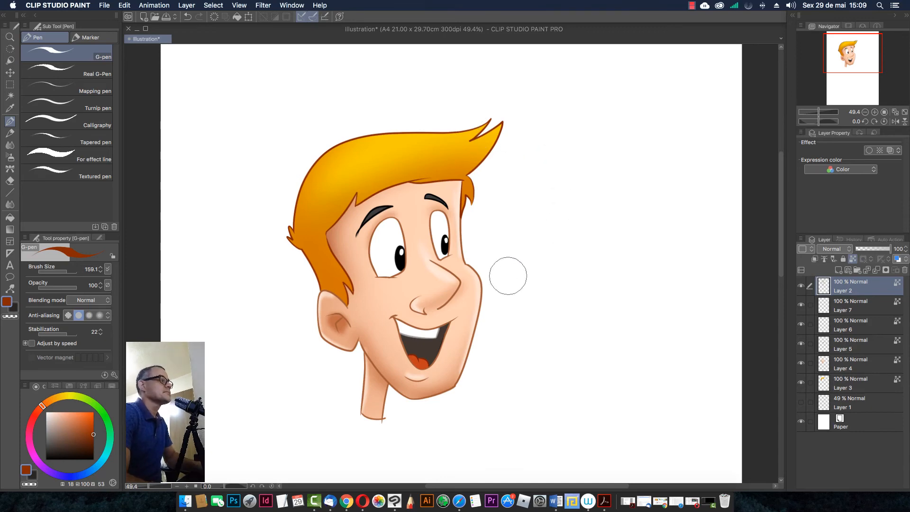
# Examine the recoloured line art both in close-up and with the whole head in view
pyautogui.scroll(-5, 524, 279)
pyautogui.scroll(4, 526, 303)
pyautogui.moveTo(543, 263); pyautogui.dragTo(479, 305)
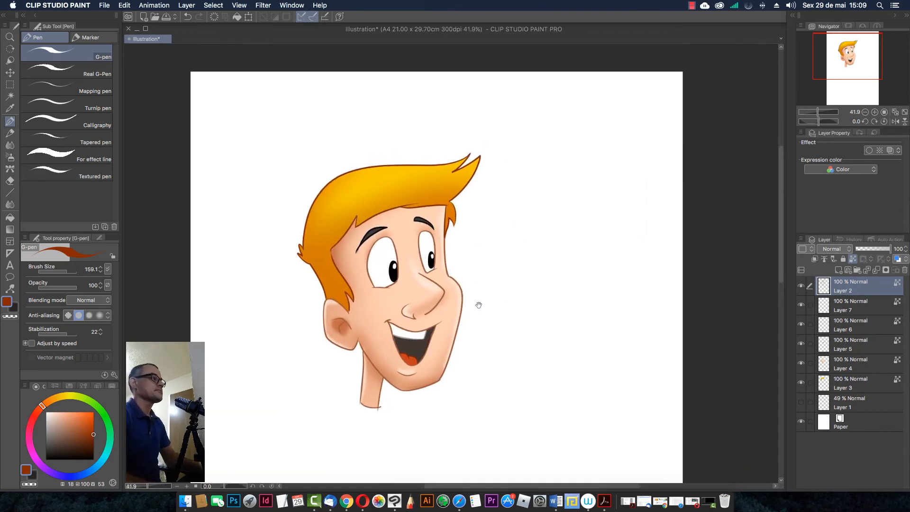
pyautogui.scroll(-4, 469, 284)
pyautogui.scroll(8, 371, 317)
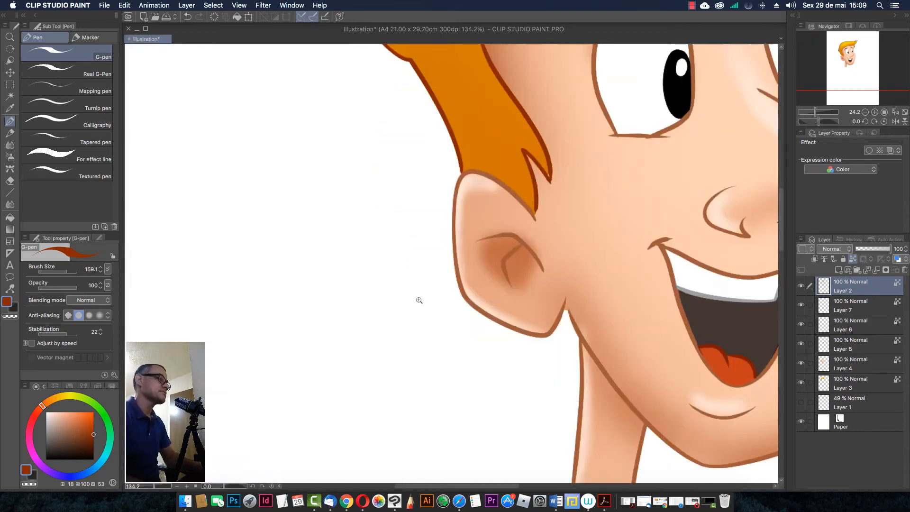
pyautogui.moveTo(543, 241); pyautogui.dragTo(373, 304)
pyautogui.moveTo(475, 279); pyautogui.dragTo(539, 274)
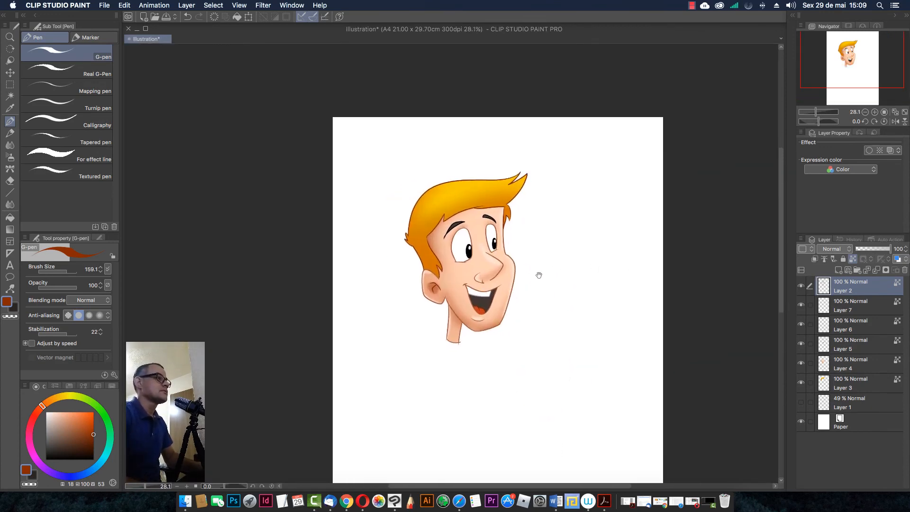
pyautogui.scroll(4, 539, 275)
pyautogui.scroll(-2, 526, 309)
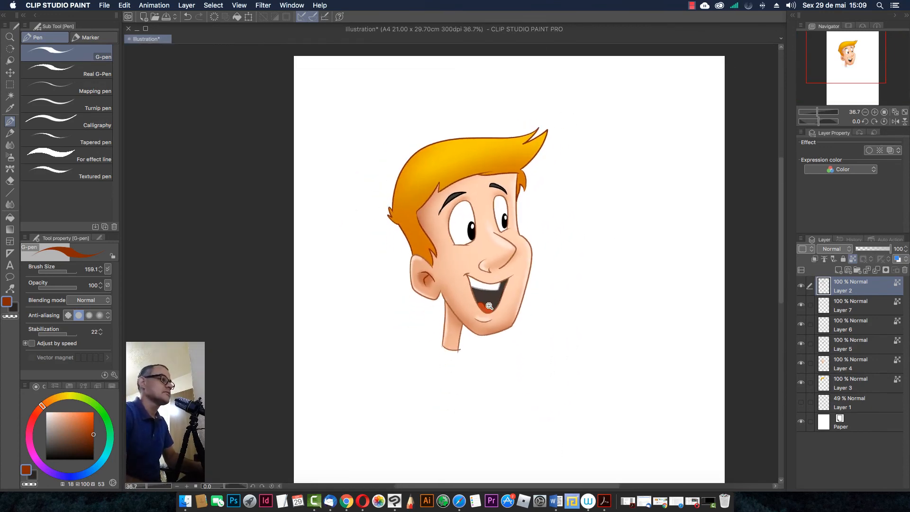
pyautogui.scroll(3, 526, 309)
pyautogui.scroll(-2, 526, 309)
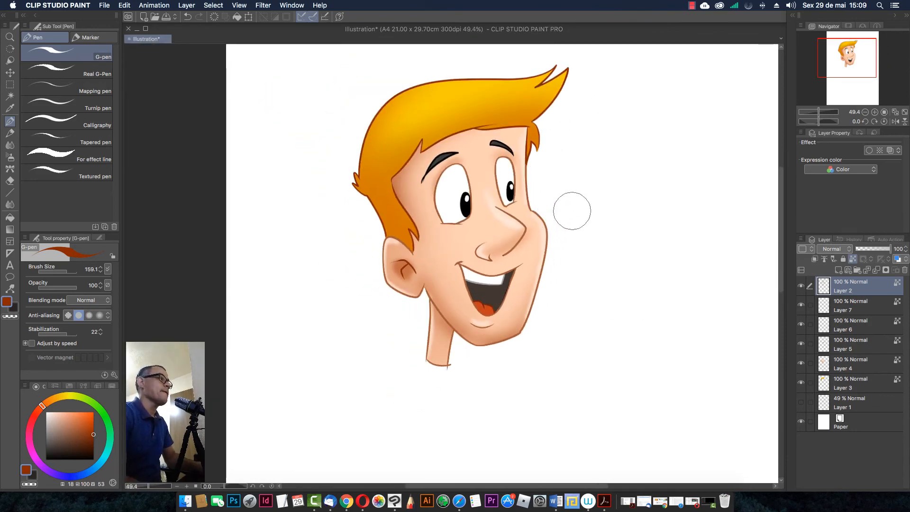
pyautogui.scroll(-1, 580, 197)
pyautogui.scroll(1, 579, 198)
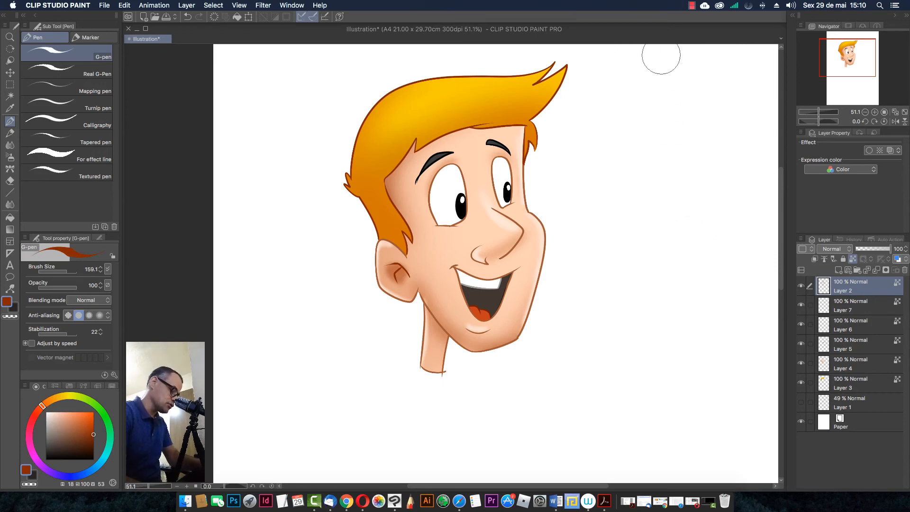
# On Layer 3, airbrush the hair blackish brown (H 6, S 28, V 16) and shade its lower part reddish (H 6, S 70, V 17)
pyautogui.press('k')
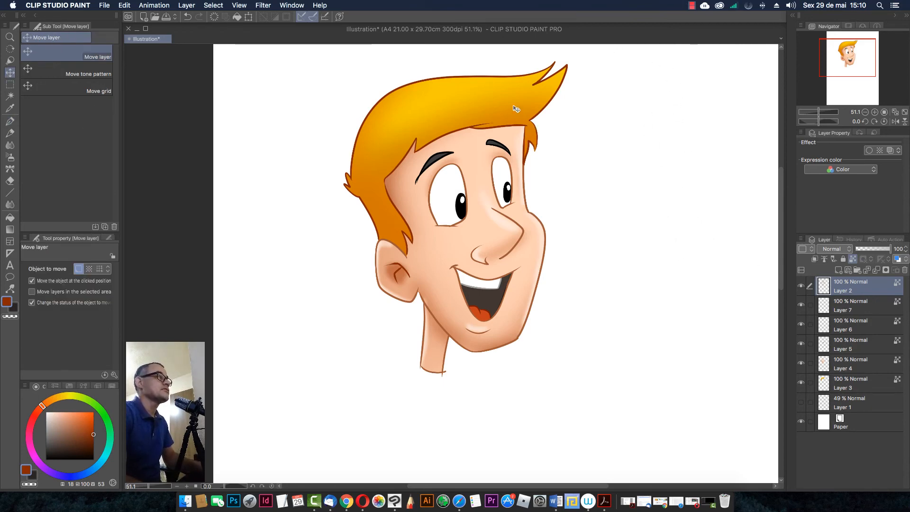
pyautogui.moveTo(517, 109); pyautogui.dragTo(550, 106)
pyautogui.press('super+z')
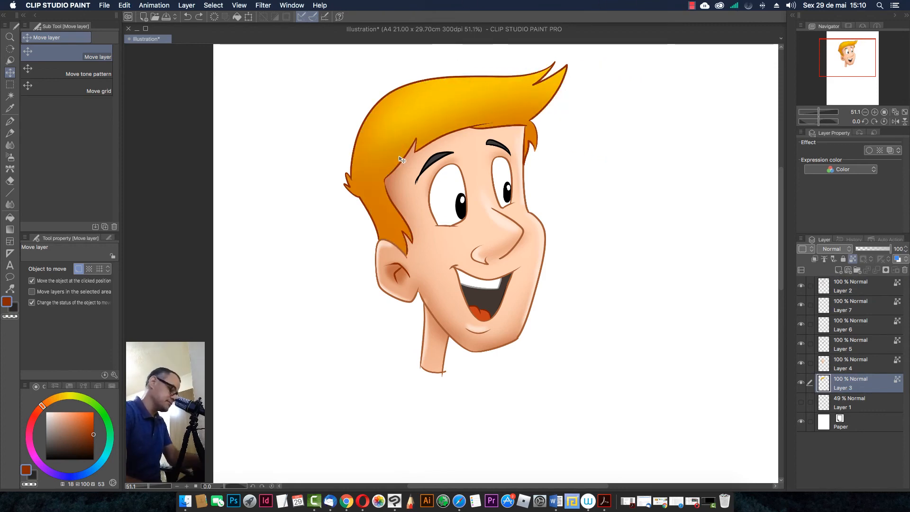
pyautogui.press('b')
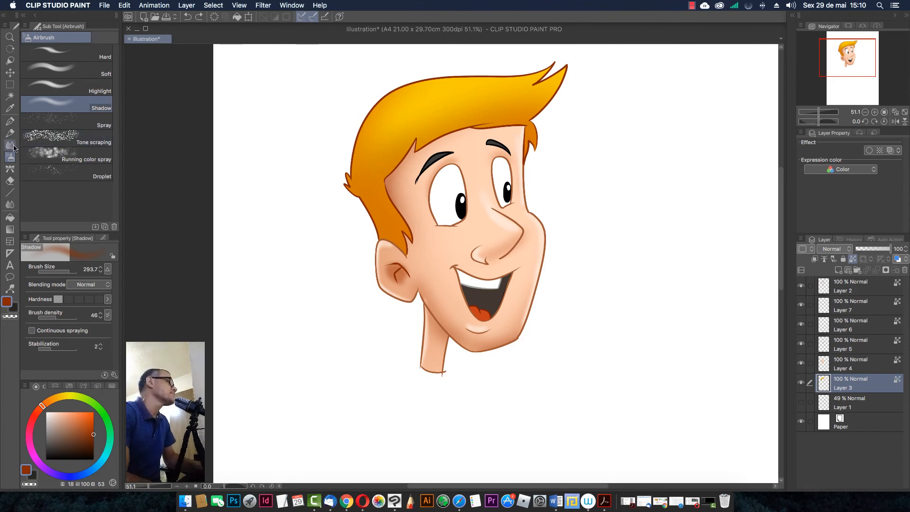
pyautogui.moveTo(39, 408); pyautogui.dragTo(37, 413)
pyautogui.moveTo(65, 456); pyautogui.dragTo(59, 452)
pyautogui.moveTo(438, 185)
pyautogui.mouseDown()
pyautogui.moveTo(378, 138)
pyautogui.moveTo(385, 134)
pyautogui.moveTo(371, 166)
pyautogui.moveTo(526, 111)
pyautogui.moveTo(514, 202)
pyautogui.mouseUp()
pyautogui.moveTo(474, 114); pyautogui.dragTo(348, 126)
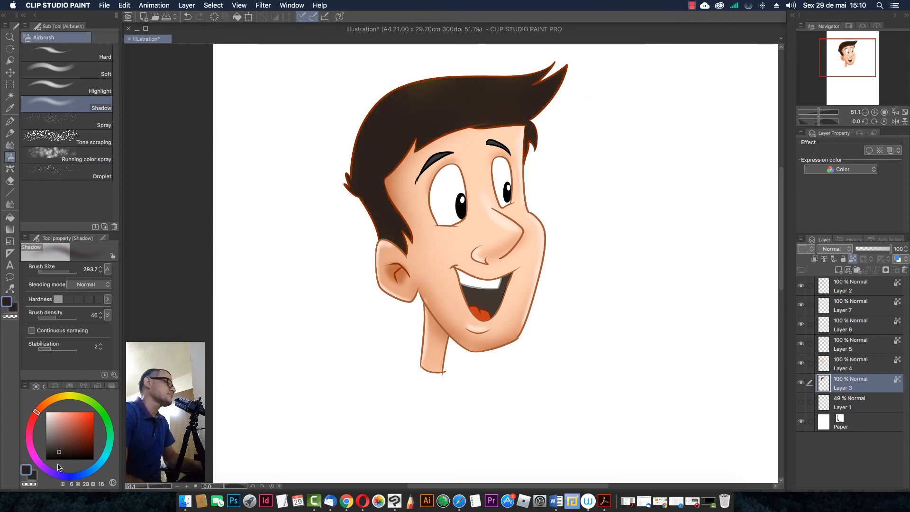
pyautogui.click(79, 451)
pyautogui.moveTo(385, 201)
pyautogui.mouseDown()
pyautogui.moveTo(465, 129)
pyautogui.moveTo(580, 104)
pyautogui.moveTo(469, 112)
pyautogui.moveTo(402, 192)
pyautogui.moveTo(413, 197)
pyautogui.moveTo(403, 225)
pyautogui.mouseUp()
# On Layer 2, airbrush the hair outline near-black (H 6, S 34, V 9), reducing the Shadow brush to size 54.7
pyautogui.click(854, 288)
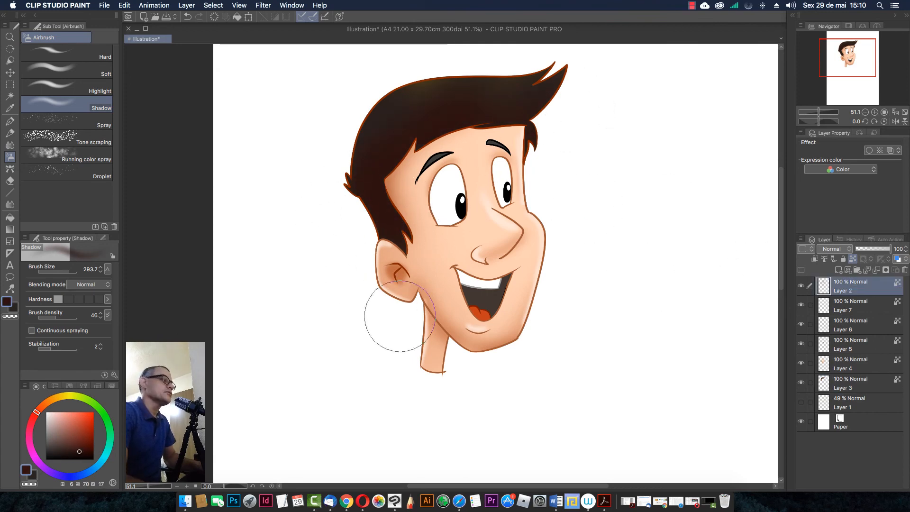
pyautogui.moveTo(78, 451); pyautogui.dragTo(62, 455)
pyautogui.moveTo(332, 162)
pyautogui.mouseDown()
pyautogui.moveTo(368, 101)
pyautogui.moveTo(457, 71)
pyautogui.moveTo(391, 105)
pyautogui.moveTo(550, 73)
pyautogui.moveTo(394, 145)
pyautogui.moveTo(551, 78)
pyautogui.moveTo(555, 159)
pyautogui.moveTo(558, 110)
pyautogui.mouseUp()
pyautogui.press('[')
pyautogui.press('[')
pyautogui.press('[')
pyautogui.press('[')
pyautogui.press('[')
pyautogui.press('[')
pyautogui.press('[')
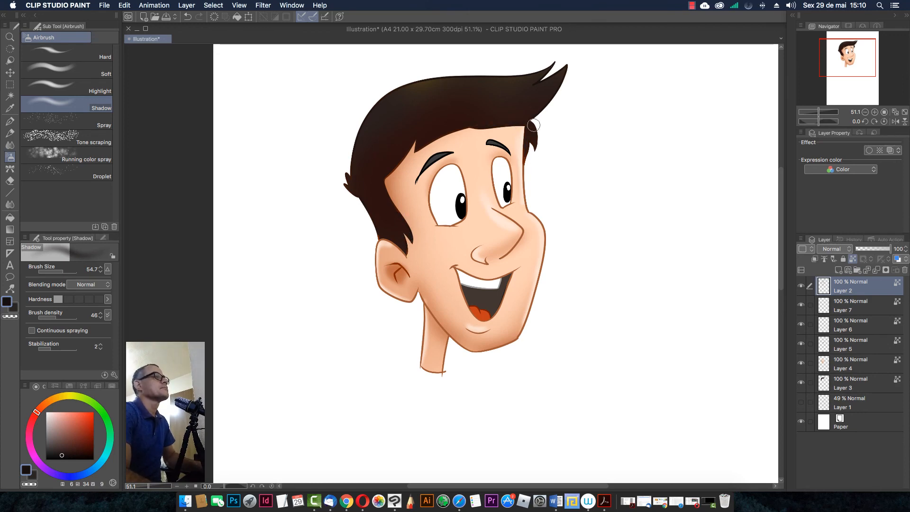
# Examine the finished head with its dark hair at several magnifications
pyautogui.moveTo(547, 216)
pyautogui.mouseDown()
pyautogui.moveTo(522, 215)
pyautogui.moveTo(567, 205)
pyautogui.moveTo(544, 212)
pyautogui.mouseUp()
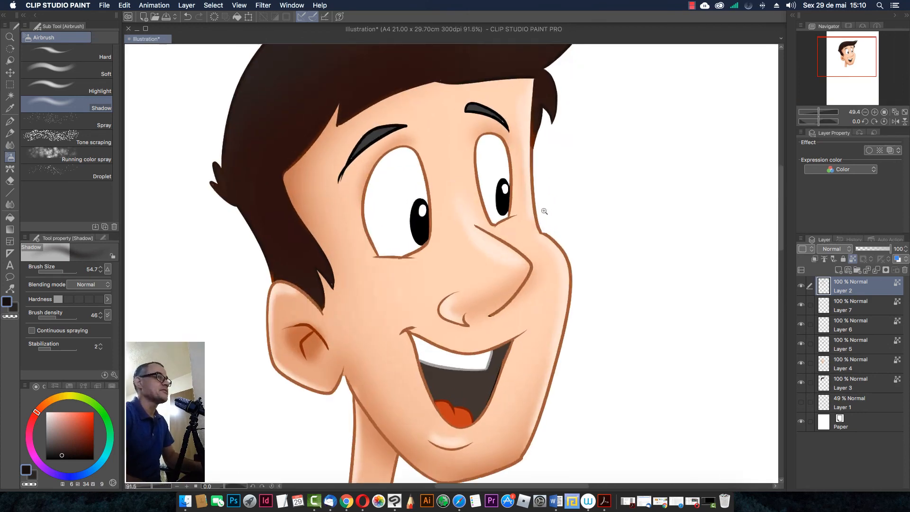
pyautogui.moveTo(597, 177)
pyautogui.mouseDown()
pyautogui.moveTo(526, 189)
pyautogui.moveTo(553, 192)
pyautogui.moveTo(536, 183)
pyautogui.mouseUp()
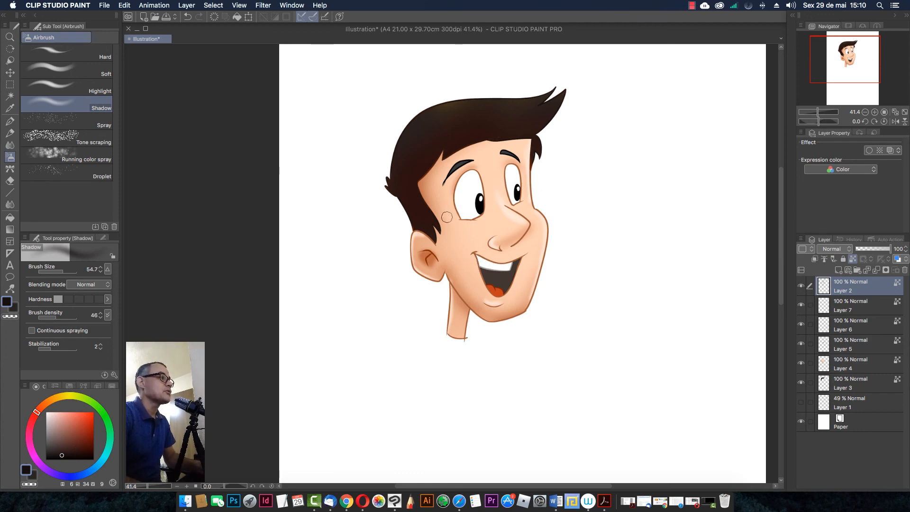
pyautogui.moveTo(485, 226); pyautogui.dragTo(485, 226)
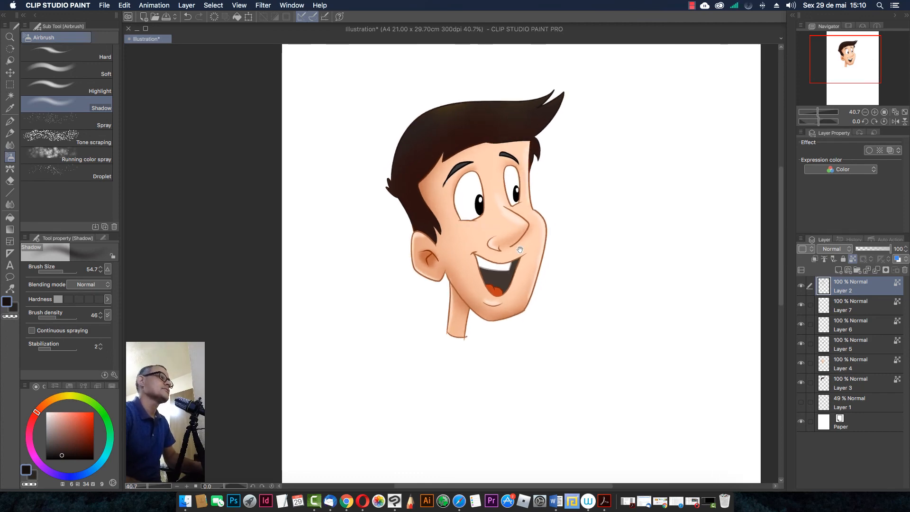
pyautogui.moveTo(546, 254); pyautogui.dragTo(513, 257)
pyautogui.moveTo(533, 214); pyautogui.dragTo(519, 235)
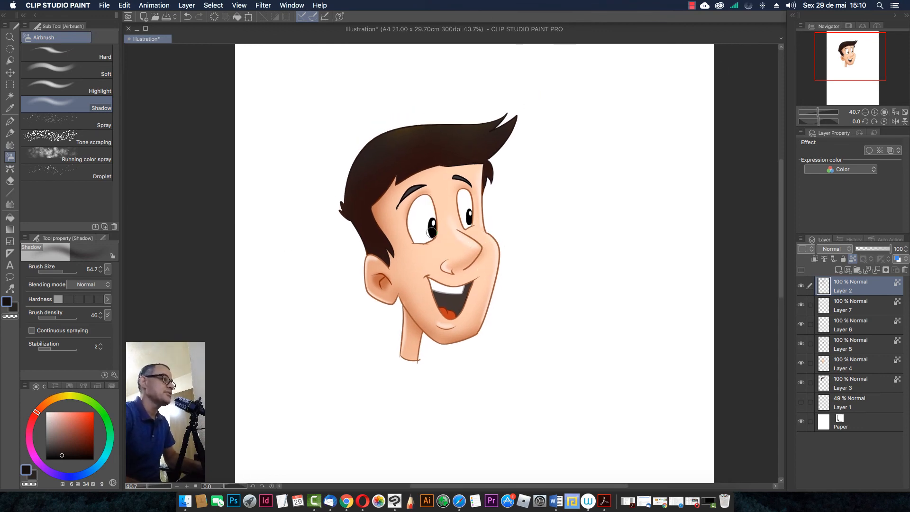
pyautogui.moveTo(450, 257)
pyautogui.mouseDown()
pyautogui.moveTo(429, 256)
pyautogui.moveTo(456, 259)
pyautogui.mouseUp()
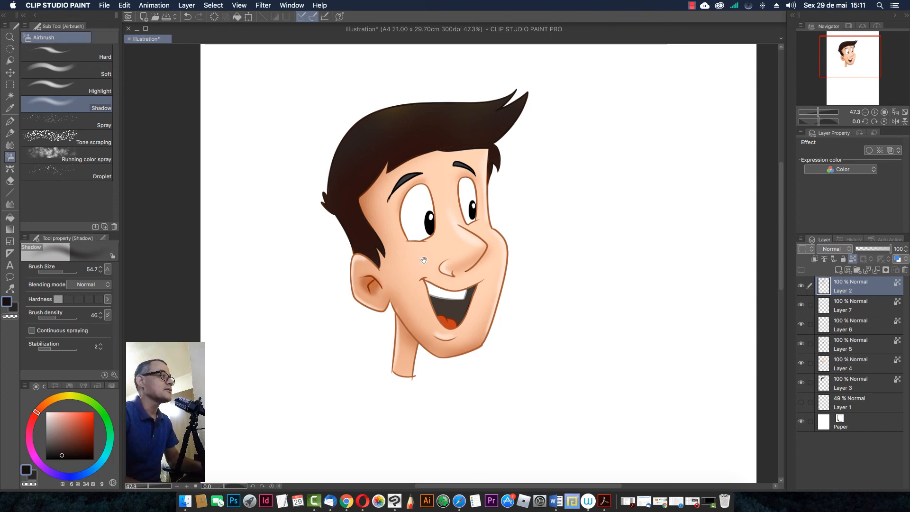
pyautogui.moveTo(404, 270)
pyautogui.mouseDown()
pyautogui.moveTo(425, 297)
pyautogui.moveTo(421, 282)
pyautogui.moveTo(443, 270)
pyautogui.moveTo(444, 289)
pyautogui.moveTo(435, 271)
pyautogui.moveTo(486, 285)
pyautogui.moveTo(448, 280)
pyautogui.moveTo(495, 270)
pyautogui.mouseUp()
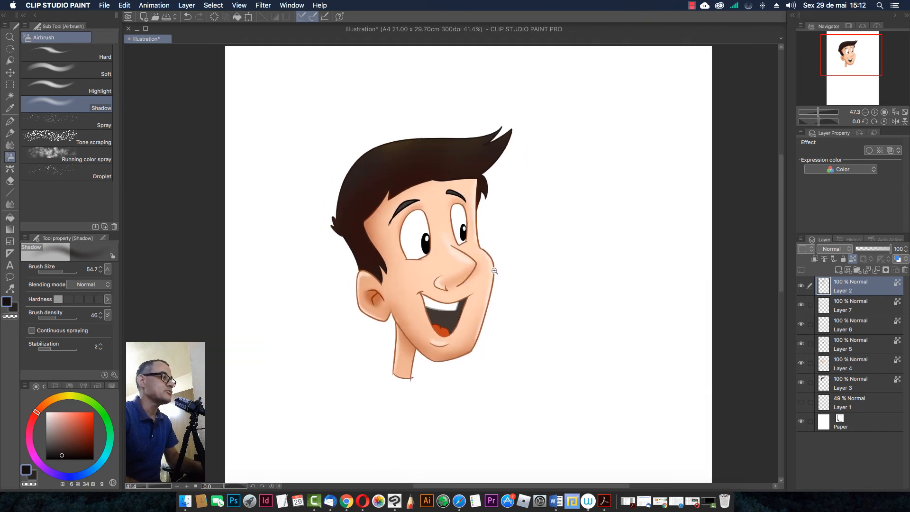